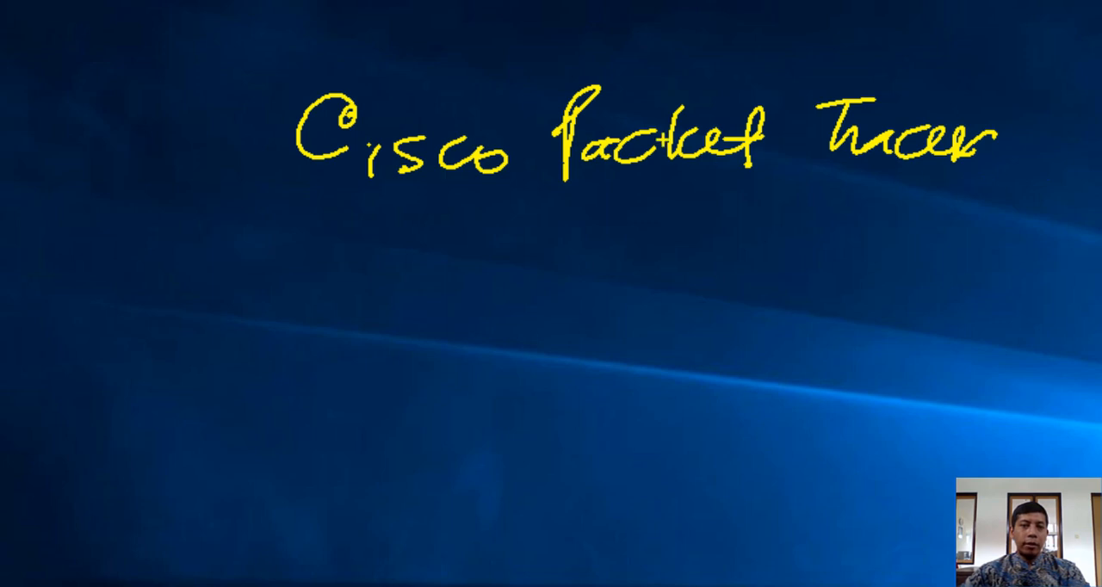
Handwrite the quoted subtitle "Pengantar Jaringan Komputer" in yellow beneath the title and underline "Jaringan Komputer"
drag(235, 245, 273, 299)
mouse_move(270, 237)
mouse_down()
mouse_move(290, 278)
mouse_move(426, 267)
mouse_move(430, 284)
mouse_move(549, 277)
mouse_up()
mouse_move(609, 249)
mouse_down()
mouse_move(642, 225)
mouse_move(671, 263)
mouse_move(743, 269)
mouse_move(739, 255)
mouse_move(811, 270)
mouse_move(899, 257)
mouse_move(1071, 258)
mouse_move(1100, 272)
mouse_up()
mouse_move(1039, 216)
mouse_down()
mouse_move(1052, 253)
mouse_move(1092, 244)
mouse_up()
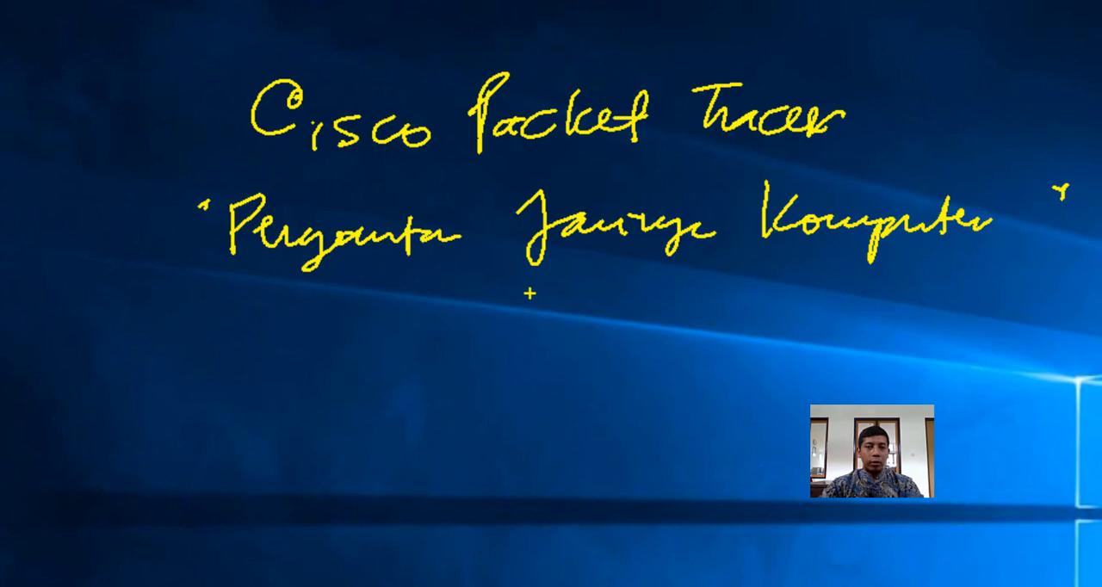
mouse_move(528, 295)
mouse_down()
mouse_move(772, 306)
mouse_move(978, 299)
mouse_up()
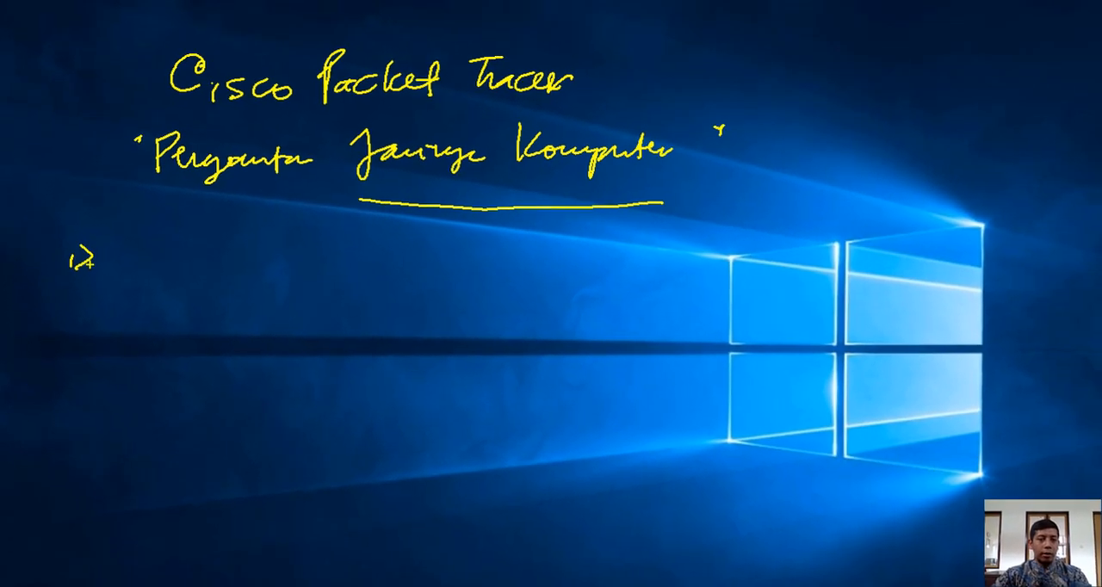
Handwrite a yellow list below the subtitle with item 1 "Device (Komputer)" and item 2 "Media"
mouse_move(113, 243)
mouse_down()
mouse_move(117, 275)
mouse_move(176, 265)
mouse_move(207, 273)
mouse_up()
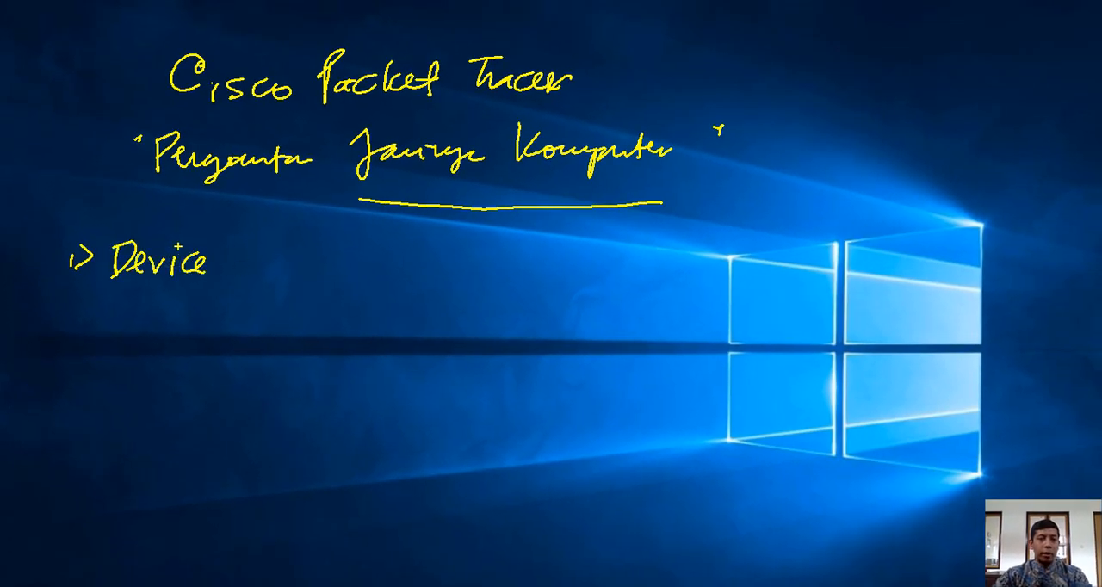
mouse_move(252, 239)
mouse_down()
mouse_move(246, 270)
mouse_move(276, 274)
mouse_up()
mouse_move(275, 258)
mouse_down()
mouse_move(324, 269)
mouse_move(343, 292)
mouse_move(393, 243)
mouse_move(458, 270)
mouse_up()
mouse_move(66, 321)
mouse_down()
mouse_move(59, 333)
mouse_move(77, 331)
mouse_up()
mouse_move(76, 315)
mouse_down()
mouse_move(79, 337)
mouse_move(224, 334)
mouse_up()
click(207, 311)
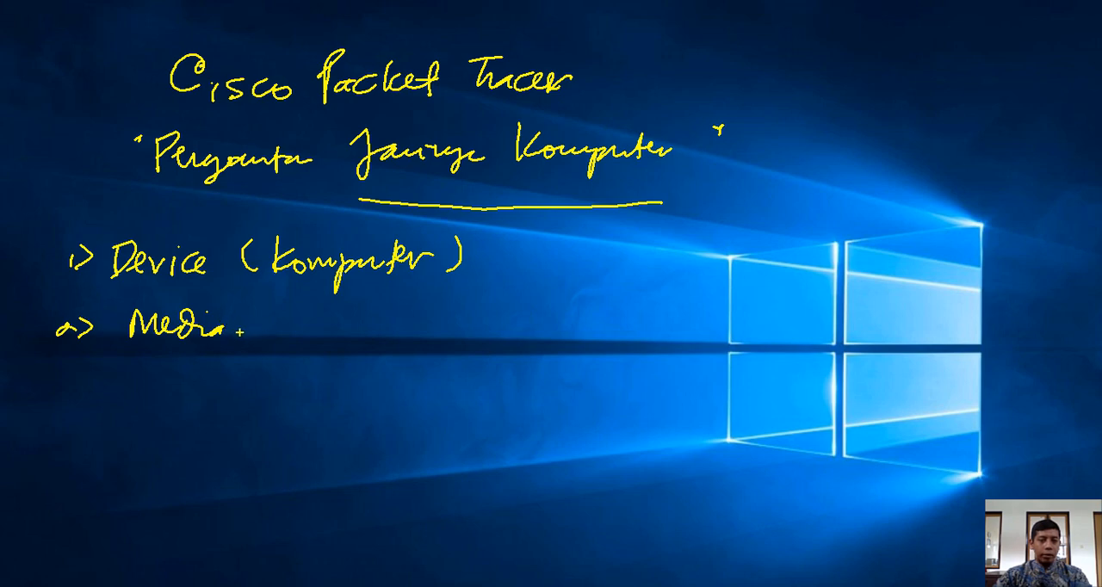
Branch "Media" into "Kabel" and "Nirkabel" in yellow and enclose both list items with a curly brace
drag(238, 333, 272, 315)
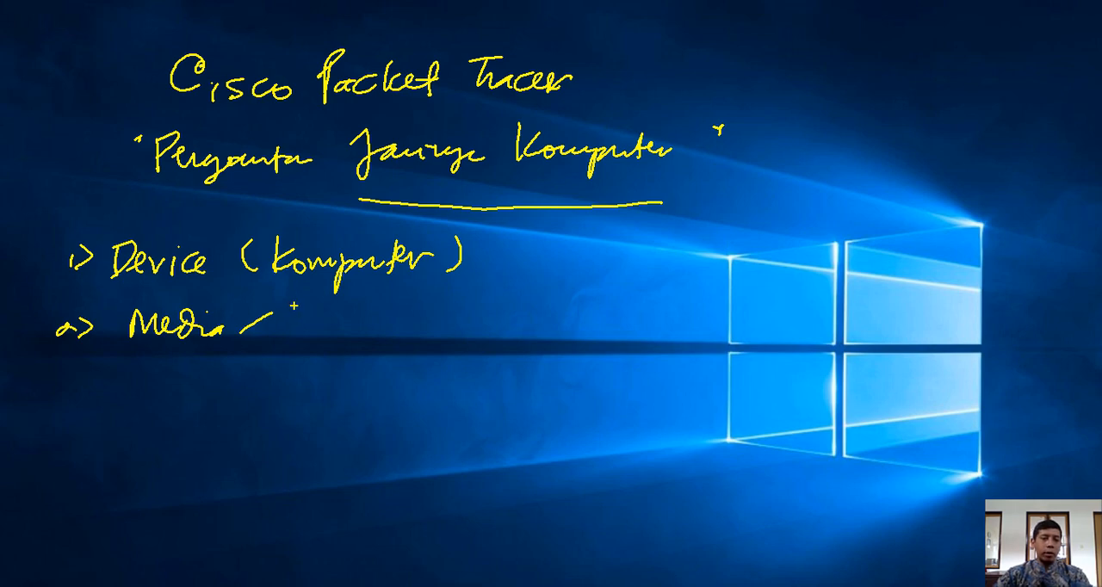
mouse_move(294, 298)
mouse_down()
mouse_move(298, 326)
mouse_move(358, 315)
mouse_move(385, 293)
mouse_up()
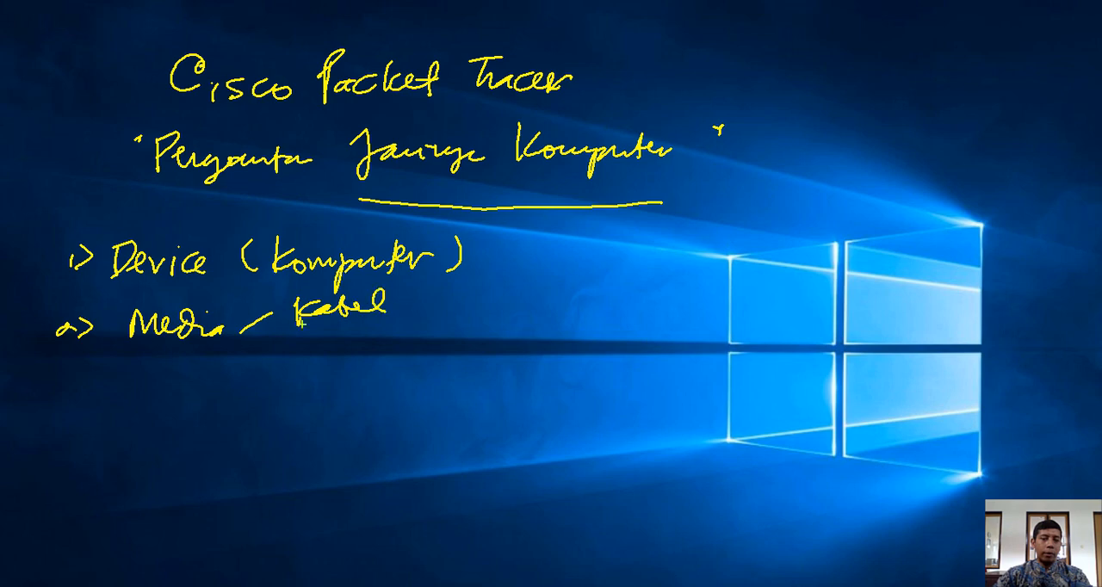
drag(250, 332, 273, 351)
mouse_move(293, 335)
mouse_down()
mouse_move(295, 358)
mouse_move(316, 334)
mouse_up()
mouse_move(324, 338)
mouse_down()
mouse_move(326, 358)
mouse_move(381, 331)
mouse_move(448, 344)
mouse_up()
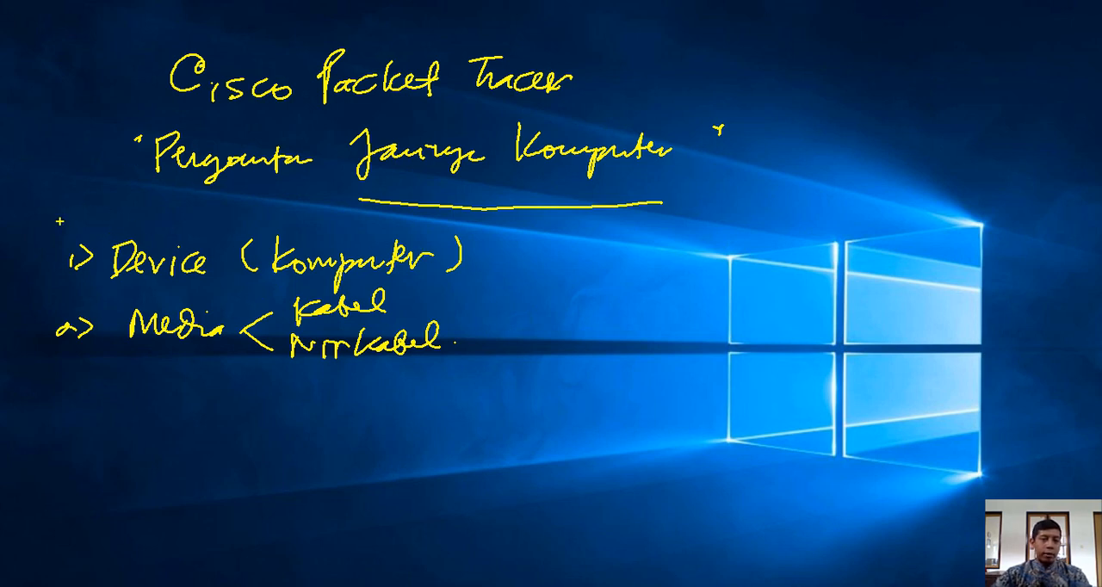
mouse_move(59, 217)
mouse_down()
mouse_move(18, 277)
mouse_move(12, 353)
mouse_up()
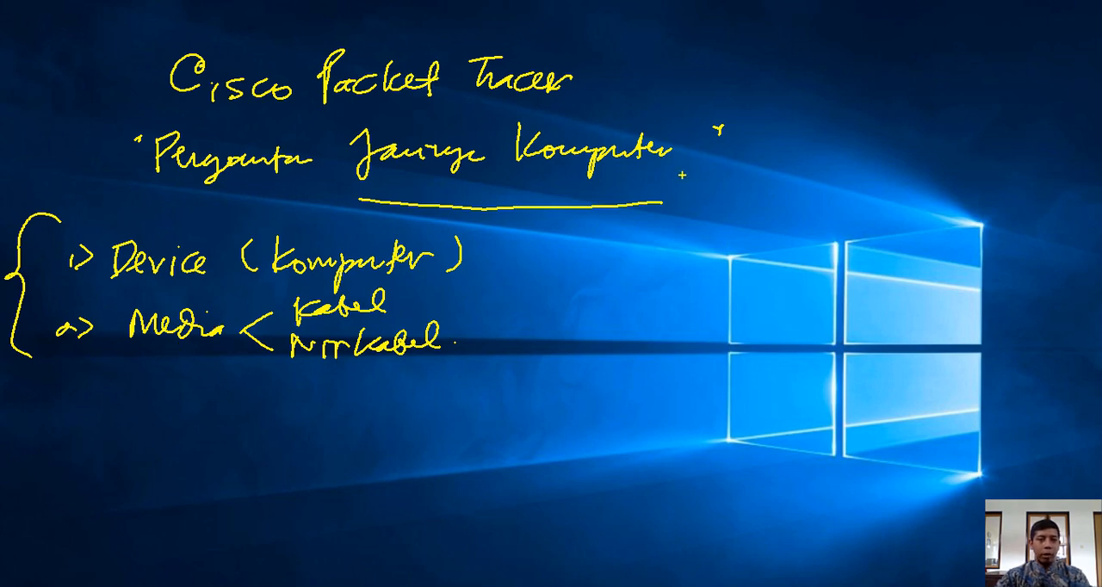
Draw yellow arrows from the title and the subtitle, and write "Alamat ip" beside the subtitle, underlined and circled
drag(654, 84, 718, 83)
mouse_move(706, 75)
mouse_down()
mouse_move(719, 84)
mouse_move(706, 95)
mouse_up()
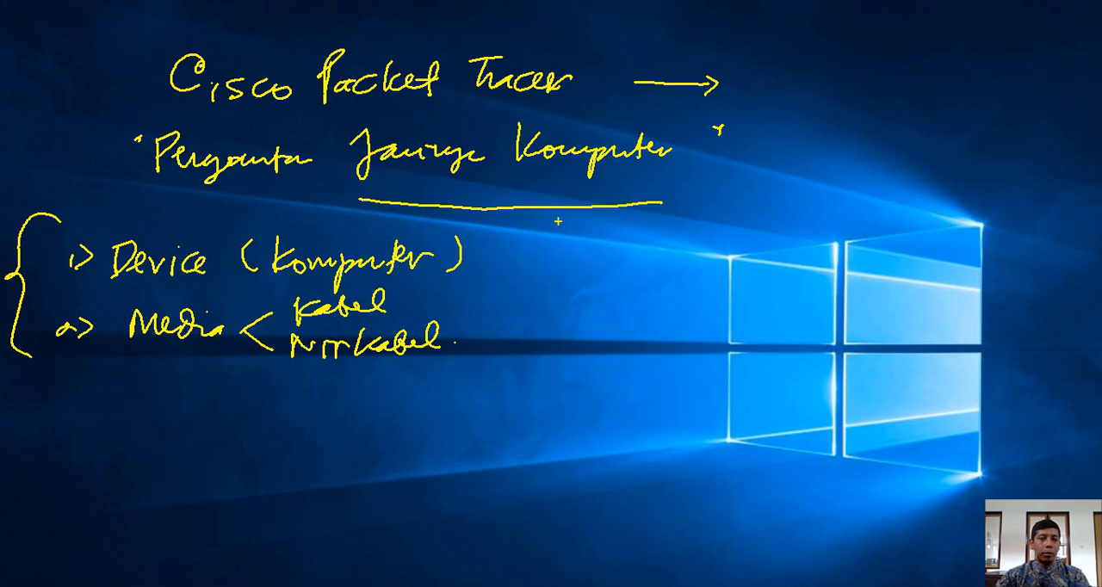
mouse_move(721, 190)
mouse_down()
mouse_move(770, 169)
mouse_move(776, 177)
mouse_up()
mouse_move(811, 147)
mouse_down()
mouse_move(794, 175)
mouse_move(815, 176)
mouse_up()
mouse_move(793, 164)
mouse_down()
mouse_move(905, 155)
mouse_move(940, 172)
mouse_move(973, 160)
mouse_up()
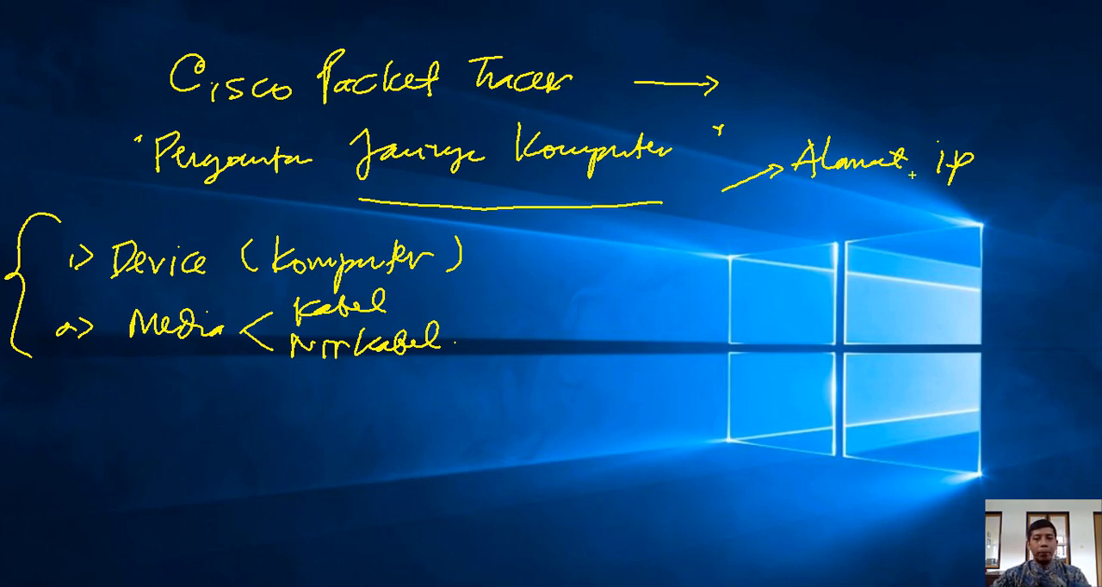
drag(815, 186, 936, 190)
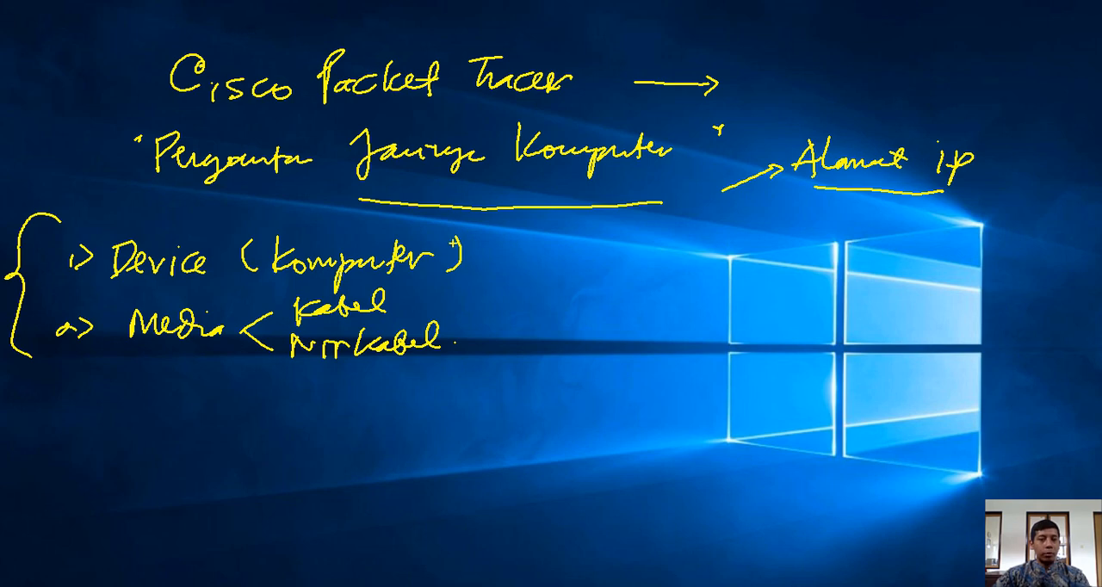
mouse_move(976, 129)
mouse_down()
mouse_move(933, 107)
mouse_move(765, 156)
mouse_move(937, 234)
mouse_move(981, 130)
mouse_up()
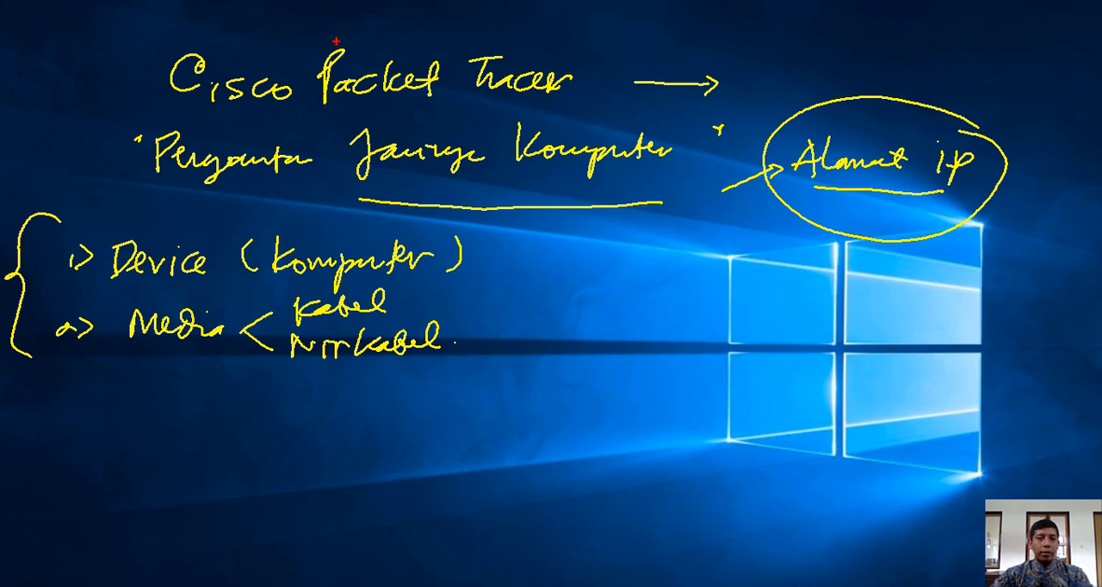
Circle the title "Cisco Packet Tracer" in red and write "Program" followed by an arrow below the list
mouse_move(320, 26)
mouse_down()
mouse_move(284, 22)
mouse_move(258, 117)
mouse_move(699, 74)
mouse_move(363, 19)
mouse_up()
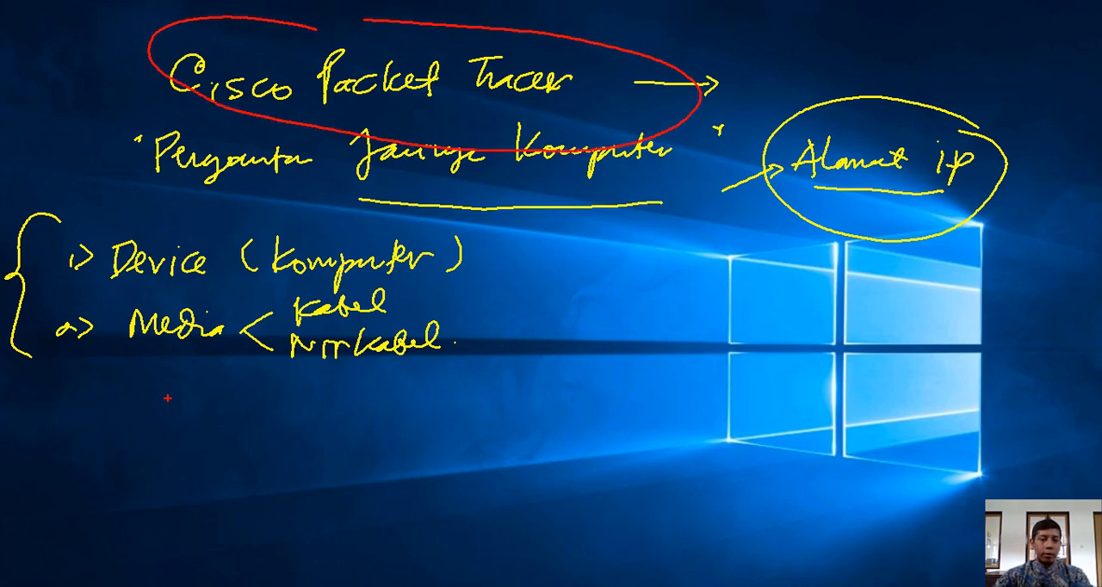
drag(167, 397, 165, 425)
mouse_move(166, 394)
mouse_down()
mouse_move(169, 412)
mouse_move(200, 402)
mouse_move(189, 432)
mouse_up()
drag(226, 401, 340, 410)
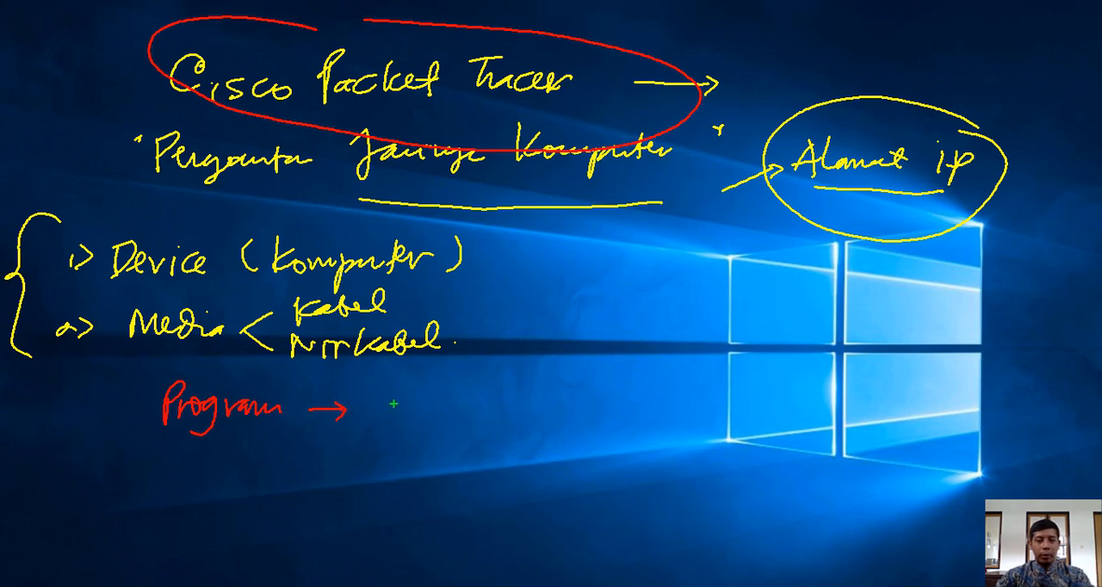
Handwrite "Installer CPT 6" in green after the red arrow with double underlines, and leave the on-screen drawing mode
mouse_move(379, 389)
mouse_down()
mouse_move(380, 420)
mouse_move(426, 418)
mouse_up()
mouse_move(426, 382)
mouse_down()
mouse_move(454, 409)
mouse_move(538, 401)
mouse_up()
drag(401, 432, 475, 435)
drag(425, 444, 465, 442)
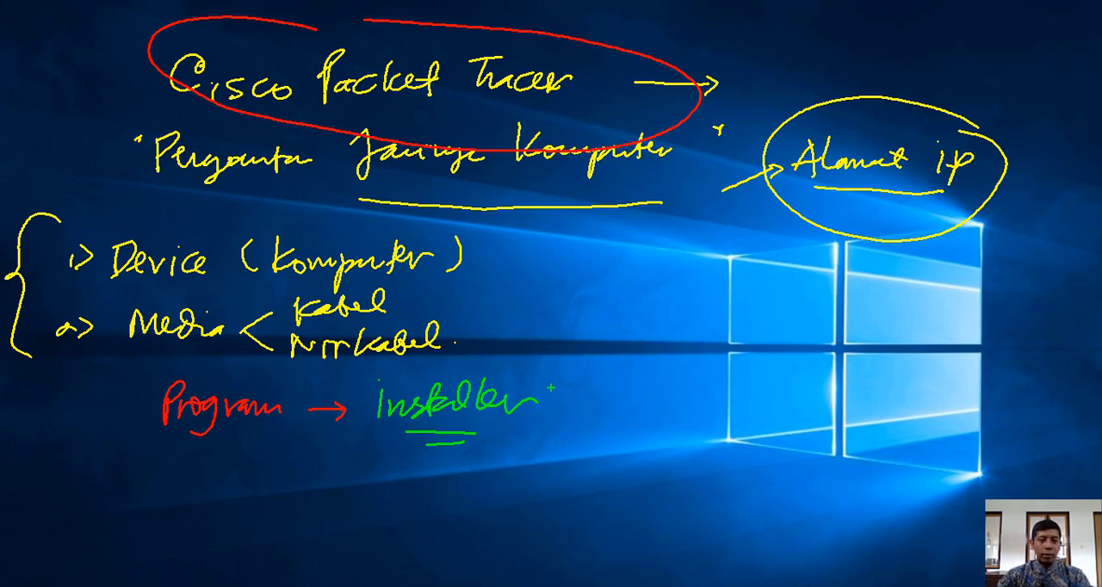
mouse_move(593, 388)
mouse_down()
mouse_move(590, 407)
mouse_move(663, 389)
mouse_move(702, 402)
mouse_up()
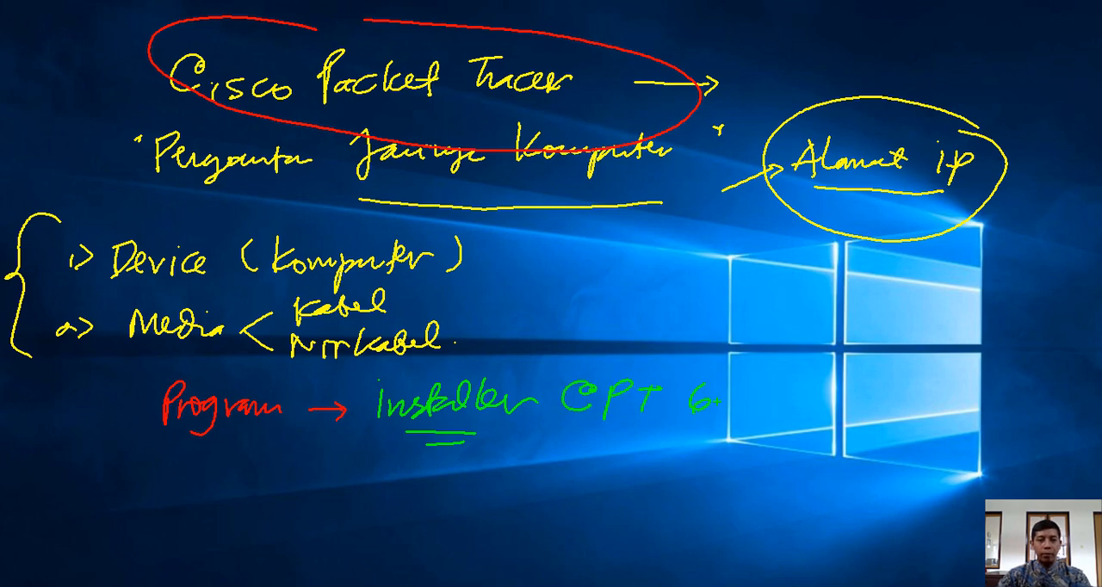
drag(594, 426, 659, 426)
drag(611, 433, 651, 433)
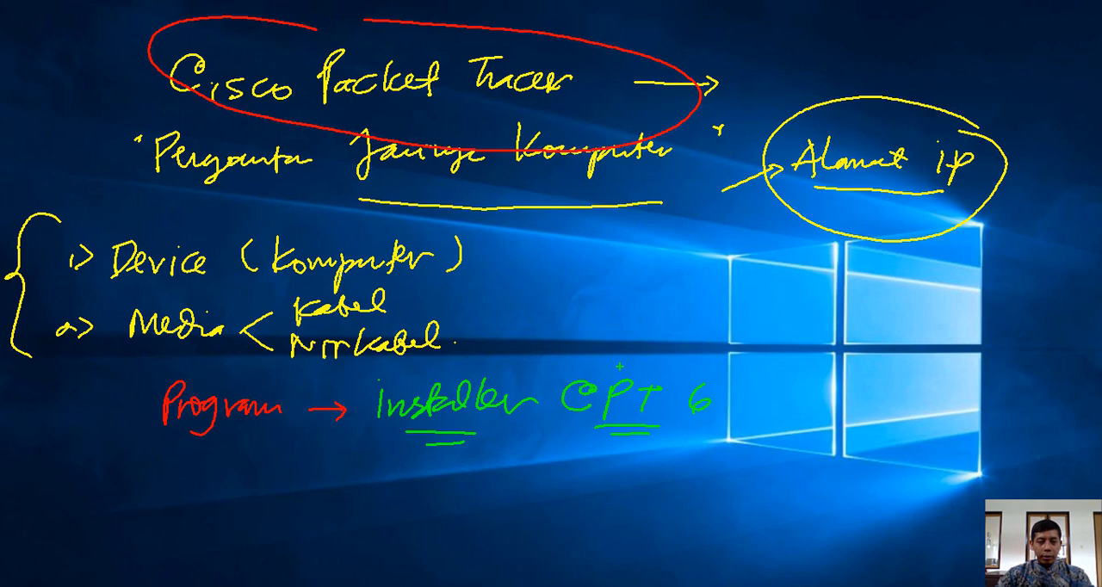
key(Escape)
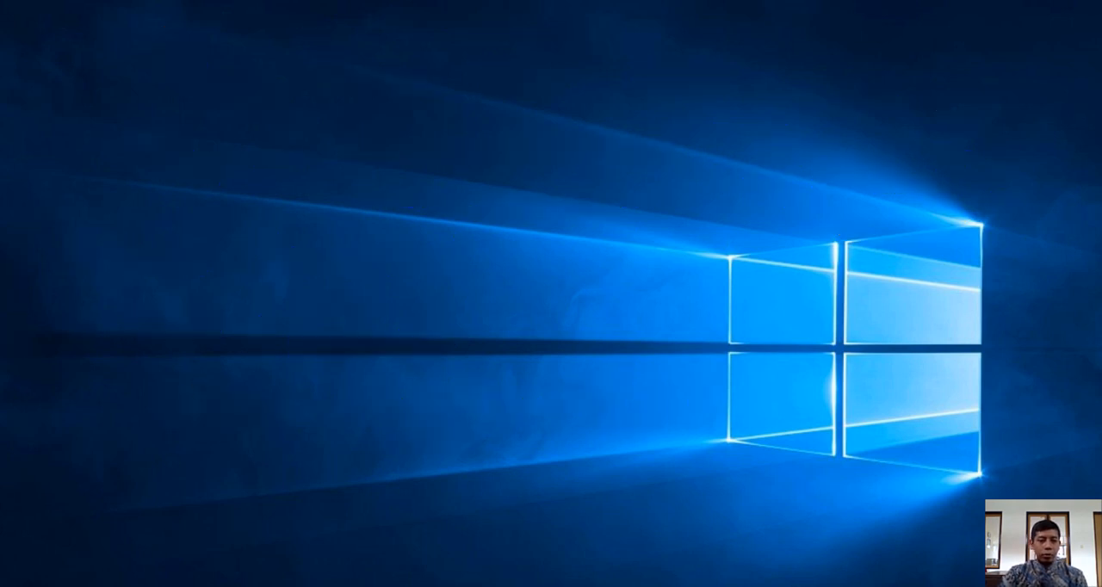
Switch to the PacketTracer folder in File Explorer and run the Cisco Packet Tracer 6.0.1 for Windows (with tutorials) installer as administrator
click(130, 542)
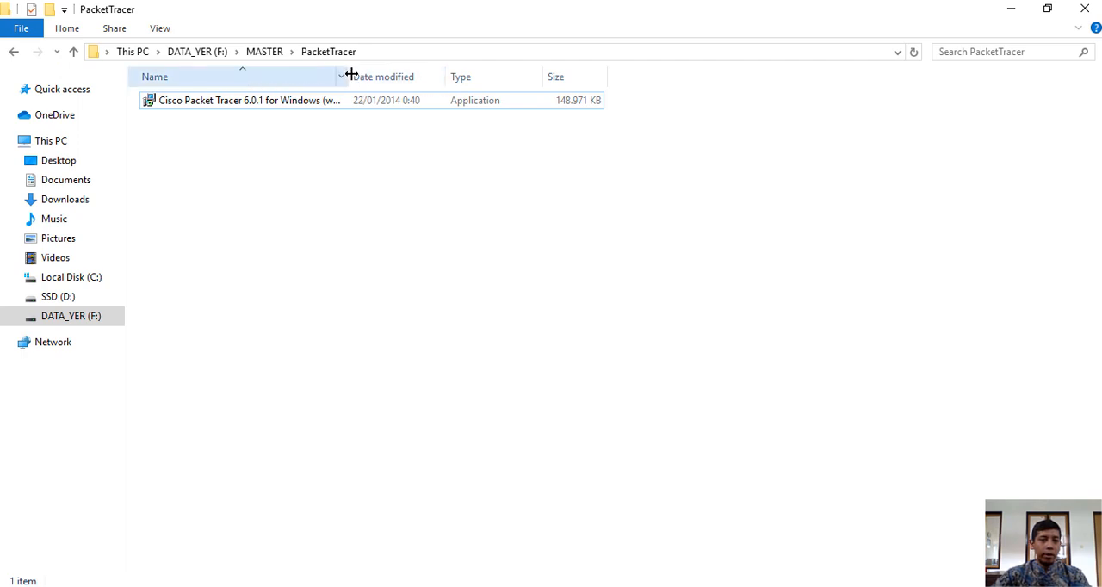
drag(351, 74, 410, 77)
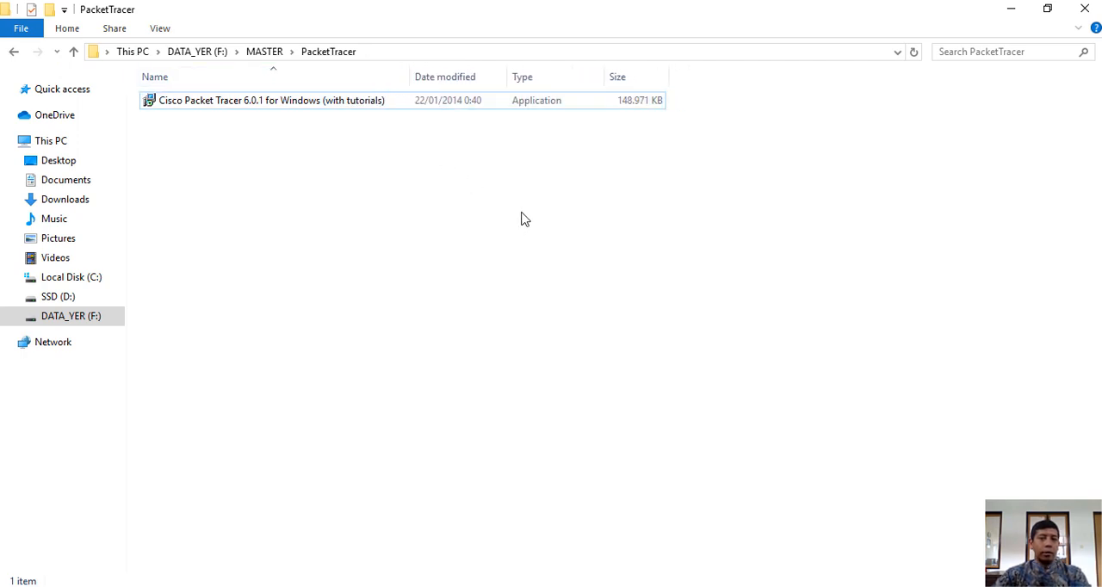
click(211, 104)
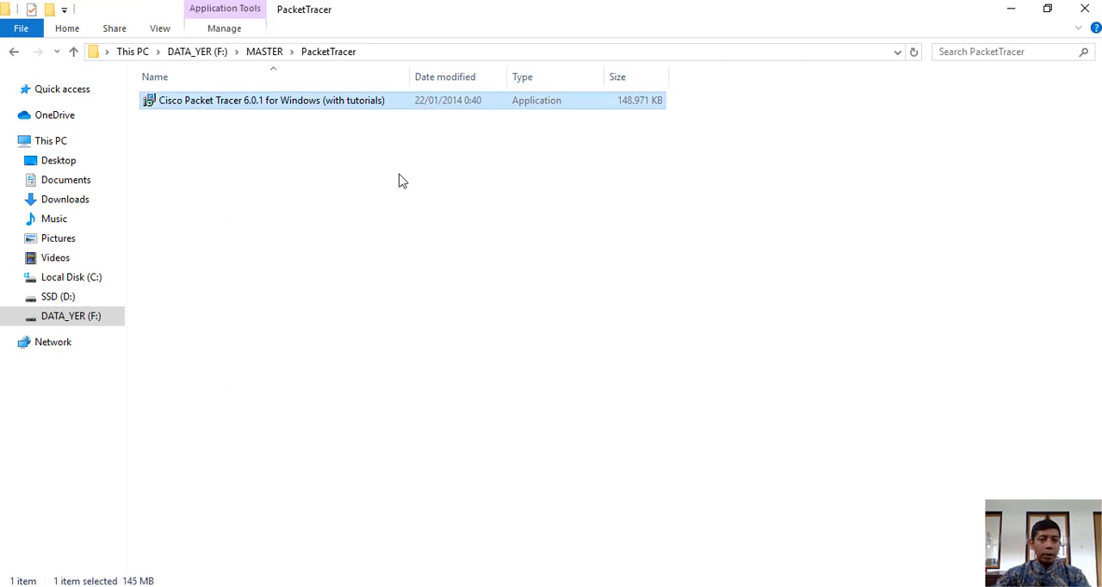
double_click(161, 101)
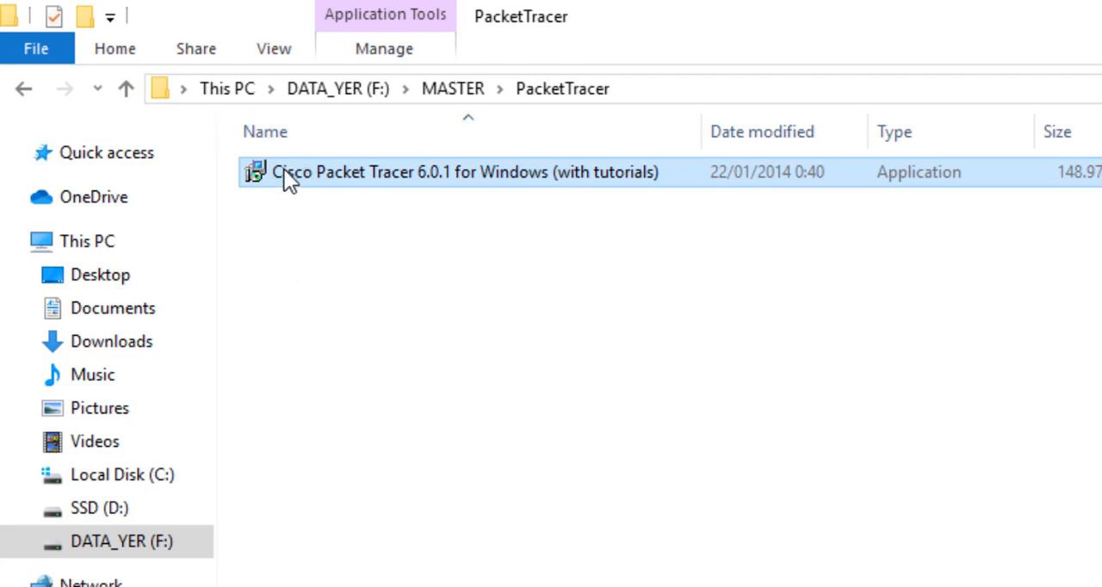
right_click(281, 174)
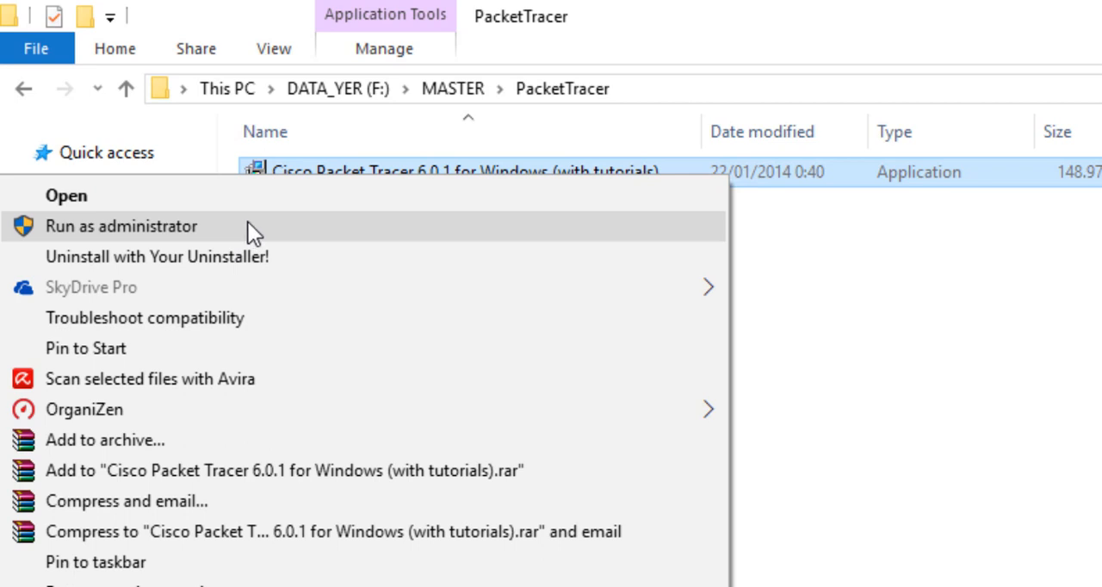
click(248, 225)
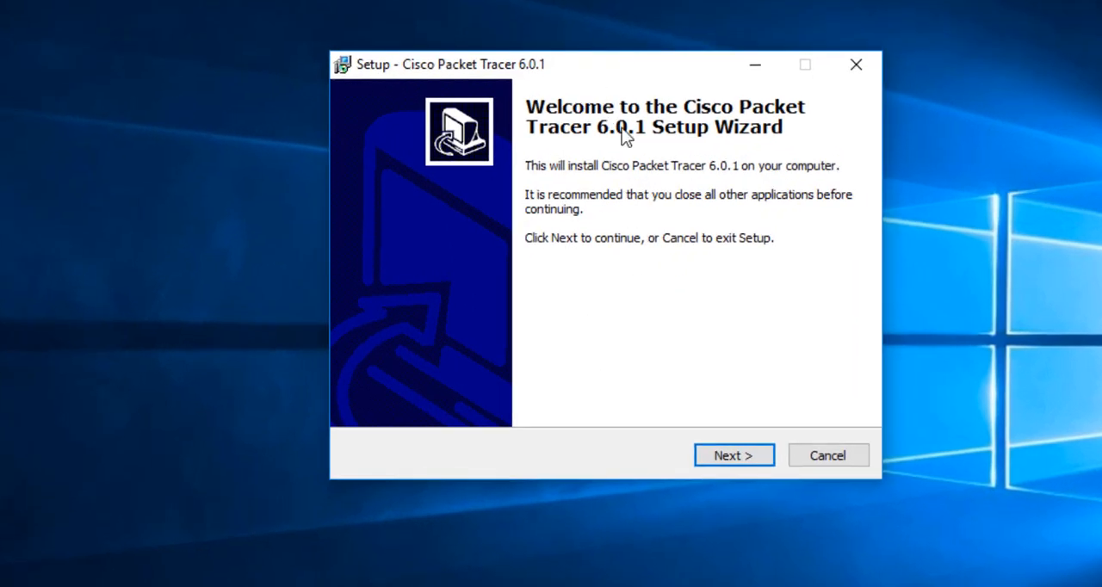
Start the Cisco Packet Tracer 6.0.1 setup wizard and accept the license agreement
click(737, 458)
click(478, 388)
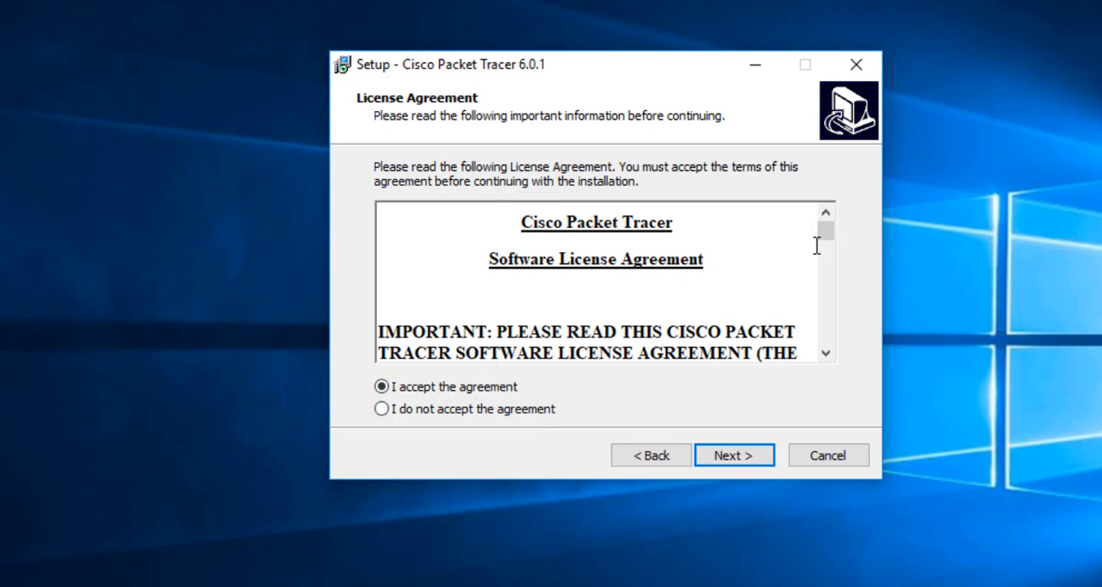
mouse_move(825, 234)
mouse_down()
mouse_move(820, 345)
mouse_move(843, 248)
mouse_move(830, 228)
mouse_up()
click(733, 455)
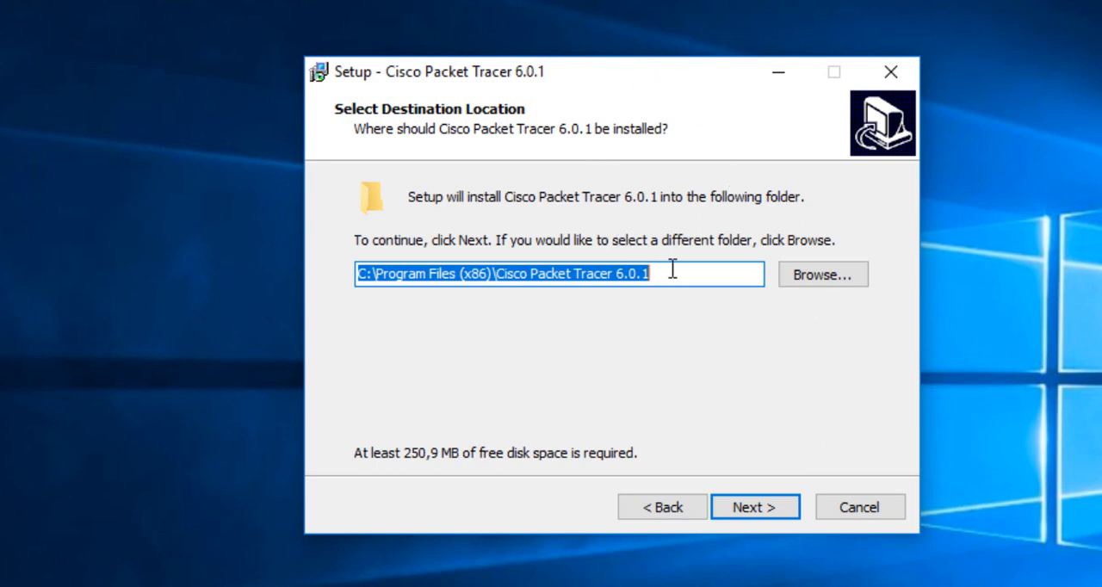
Keep the destination C:\Program Files (x86)\Cisco Packet Tracer 6.0.1 and agree to install into the existing folder
click(765, 511)
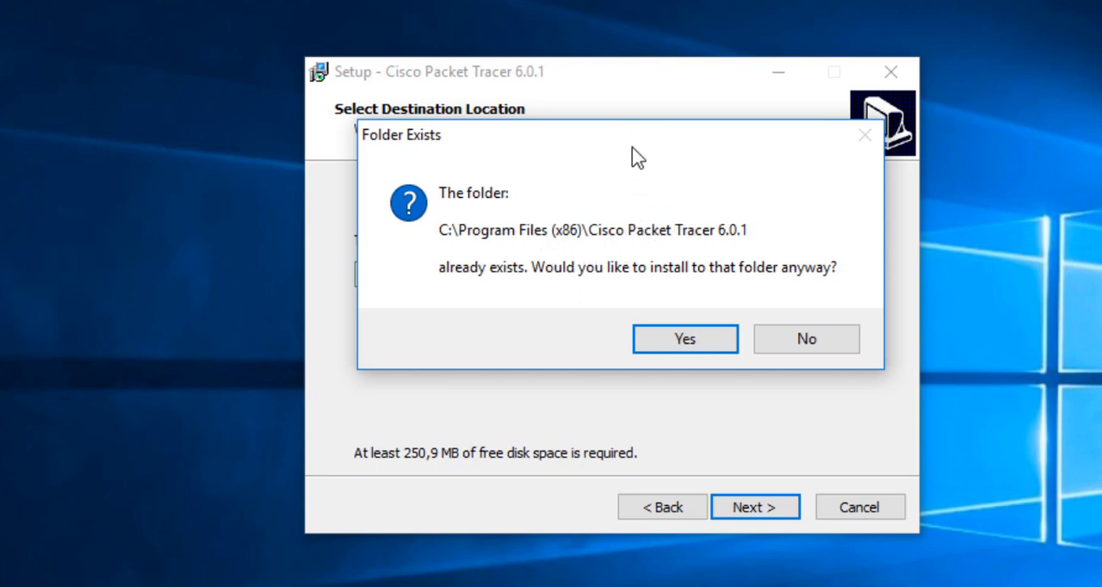
mouse_move(637, 147)
mouse_down()
mouse_move(633, 163)
mouse_move(649, 161)
mouse_up()
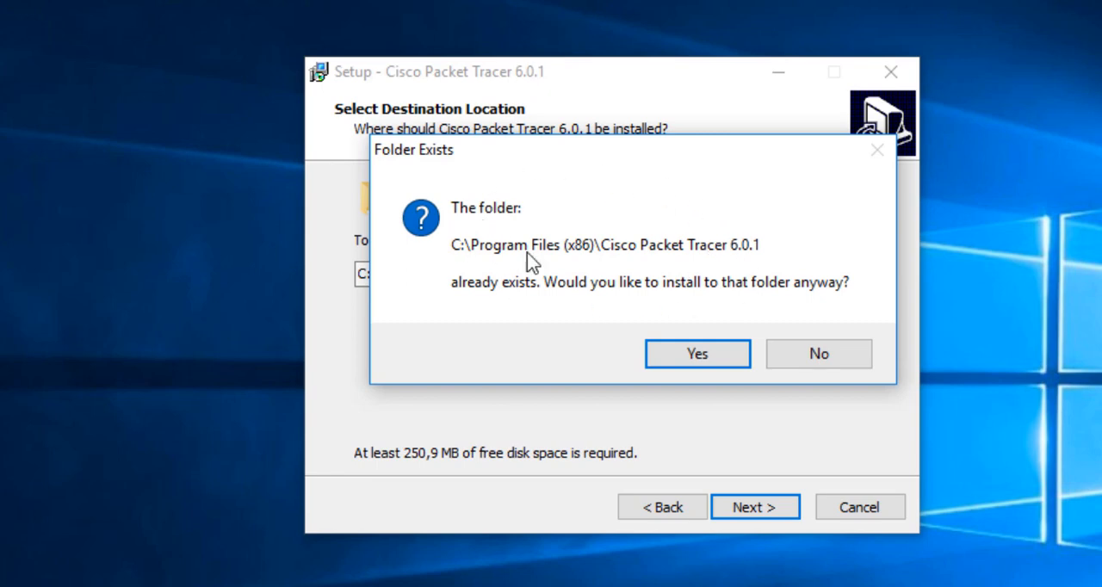
click(706, 356)
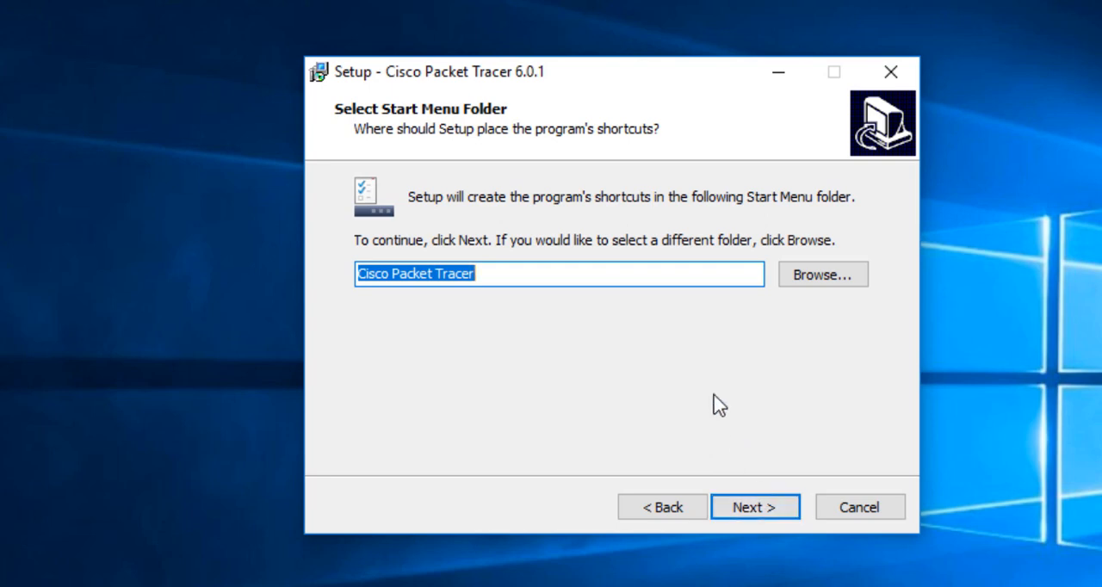
Keep the Start Menu folder "Cisco Packet Tracer" and the desktop icon option, and start the installation
click(751, 508)
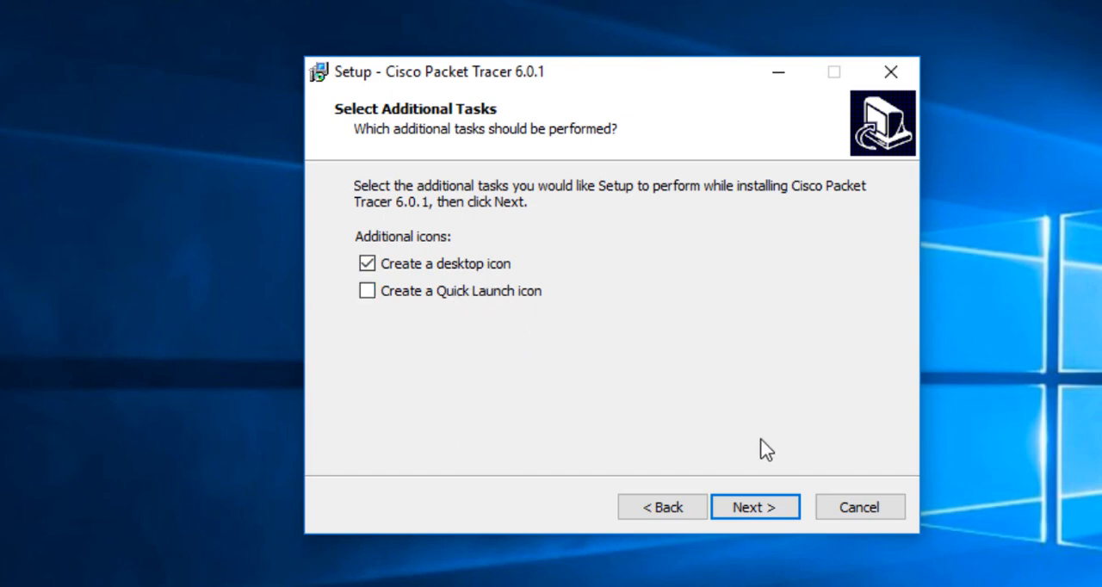
click(764, 514)
click(756, 508)
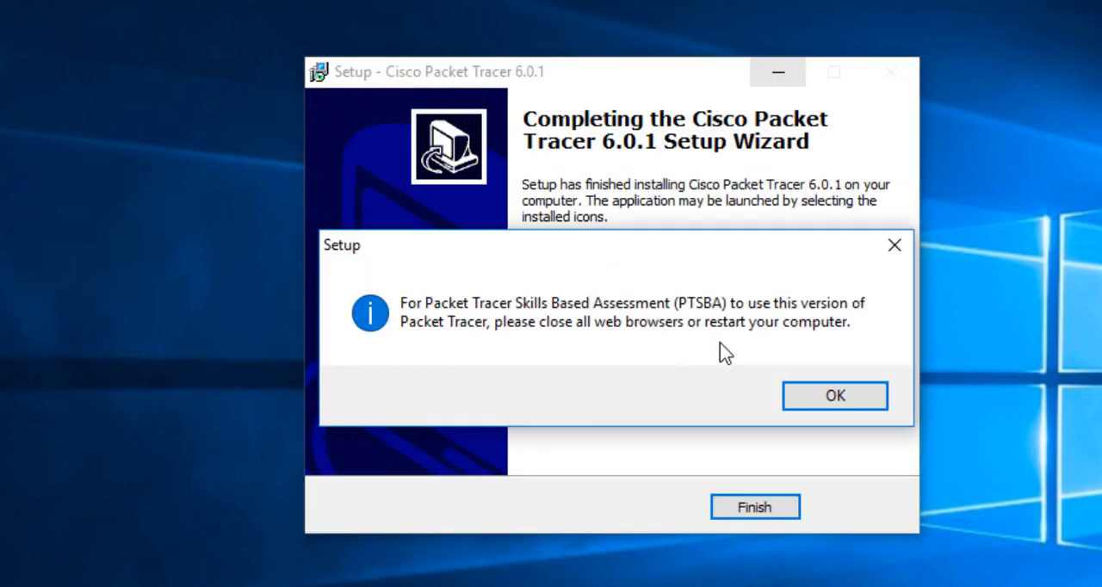
Dismiss the web browser notice and finish the setup with "Launch Cisco Packet Tracer" enabled, moving the launched program's window slightly upward
drag(650, 255, 653, 183)
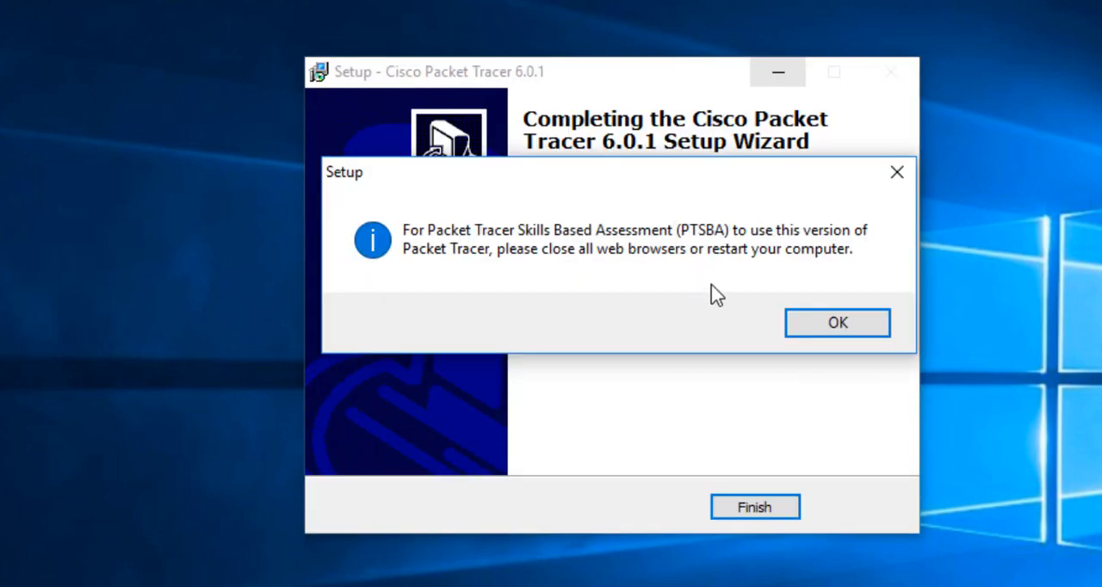
click(831, 325)
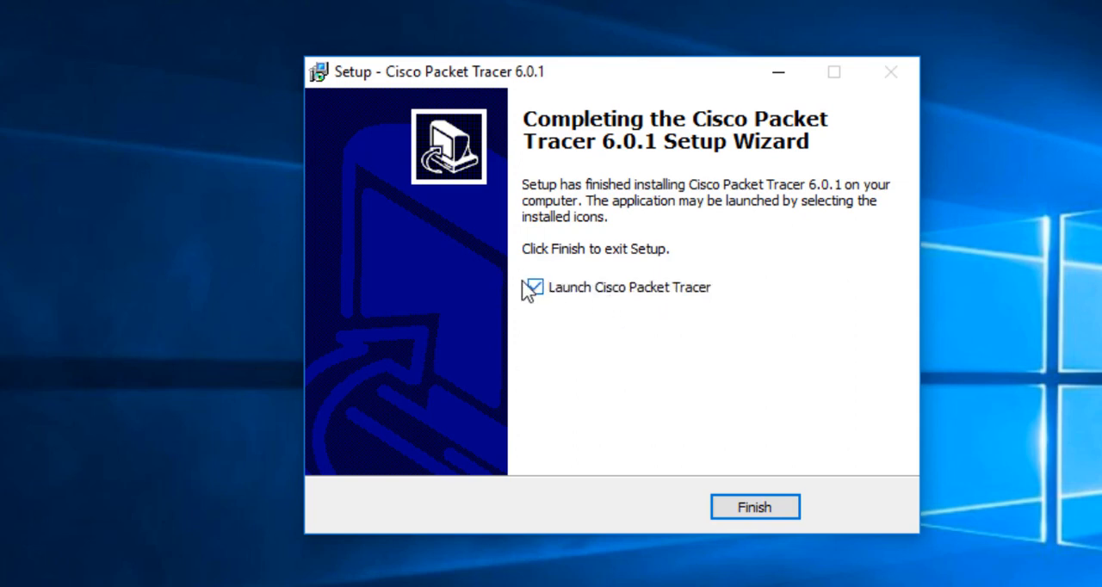
click(750, 508)
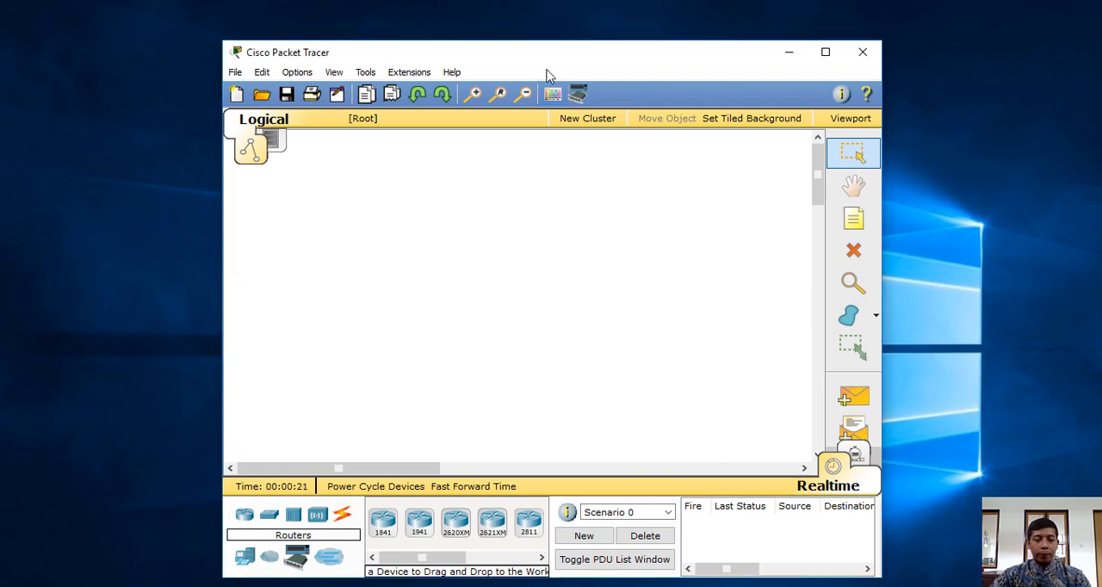
mouse_move(557, 55)
mouse_down()
mouse_move(551, 27)
mouse_move(556, 39)
mouse_up()
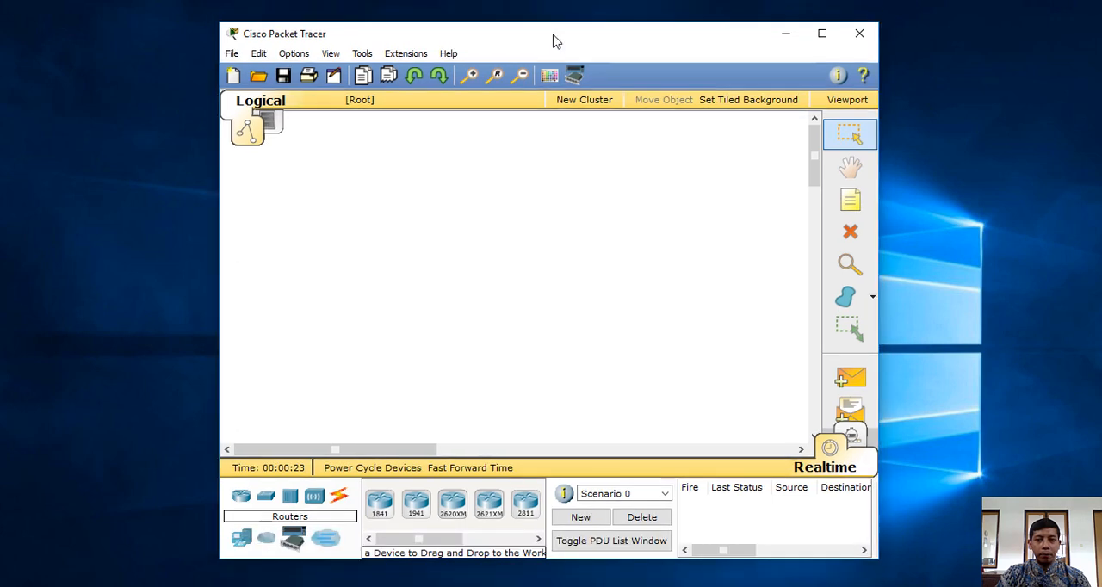
Maximize the Cisco Packet Tracer window
click(819, 34)
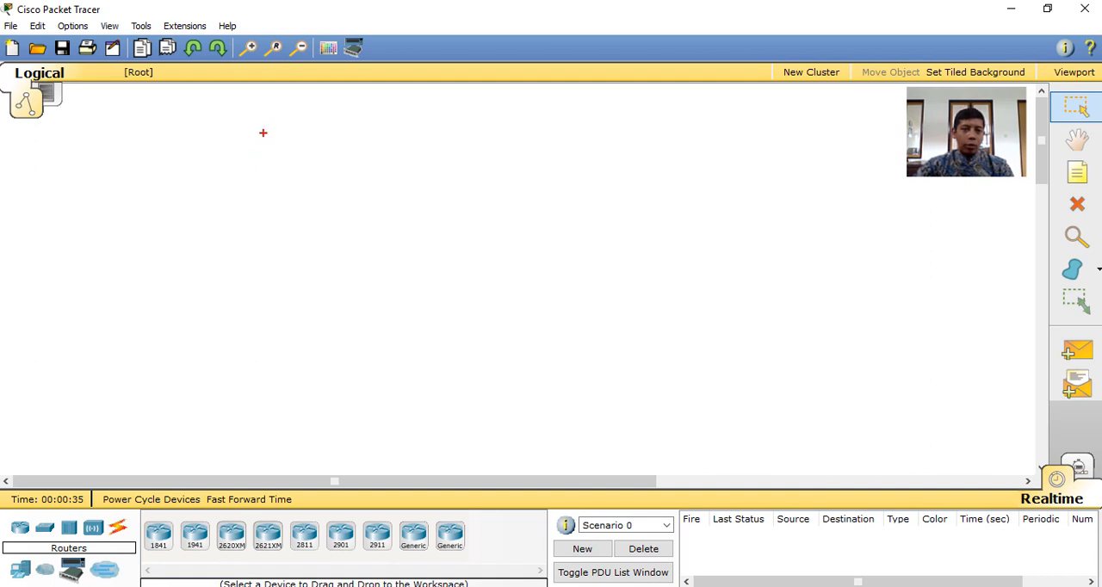
Annotate the empty workspace with a freehand sketch of two computers joined by a blue line, plus a mark beneath them
mouse_move(256, 159)
mouse_down()
mouse_move(265, 123)
mouse_move(332, 166)
mouse_move(257, 159)
mouse_up()
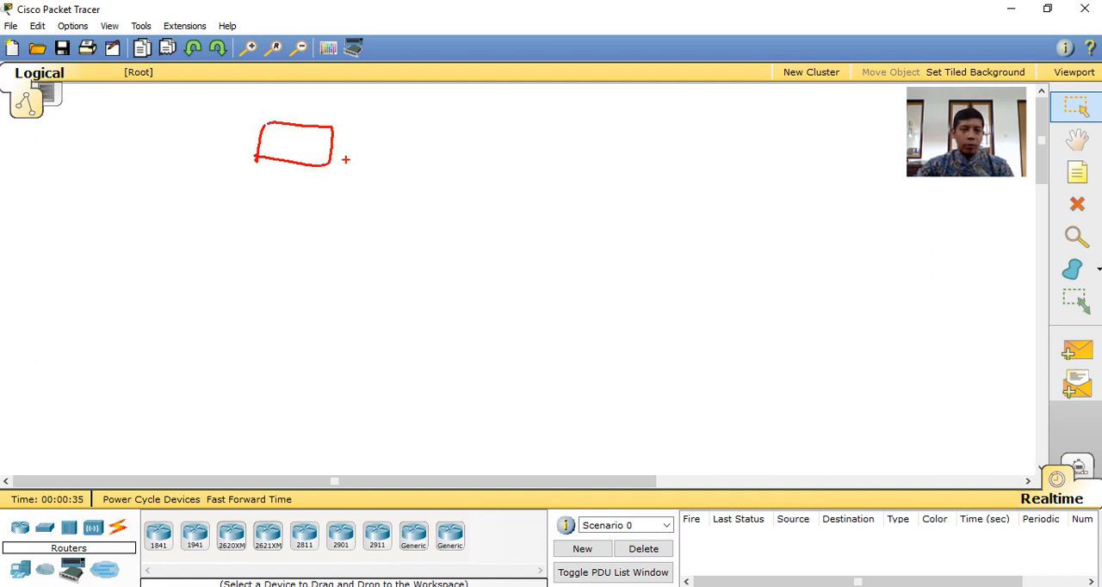
mouse_move(399, 131)
mouse_down()
mouse_move(470, 129)
mouse_move(389, 160)
mouse_up()
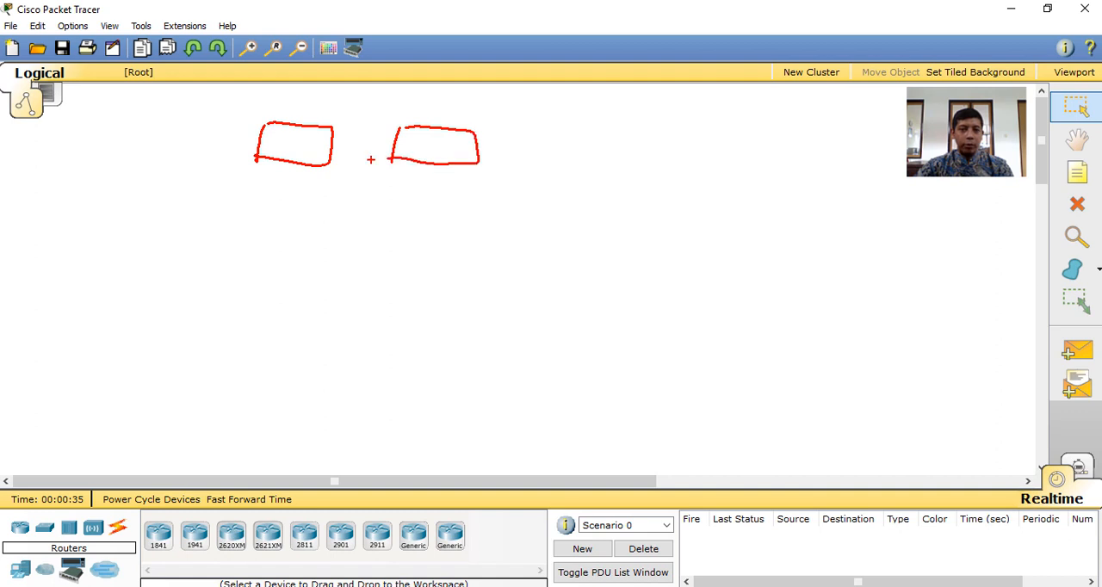
drag(279, 159, 316, 163)
mouse_move(426, 159)
mouse_down()
mouse_move(456, 183)
mouse_move(470, 160)
mouse_up()
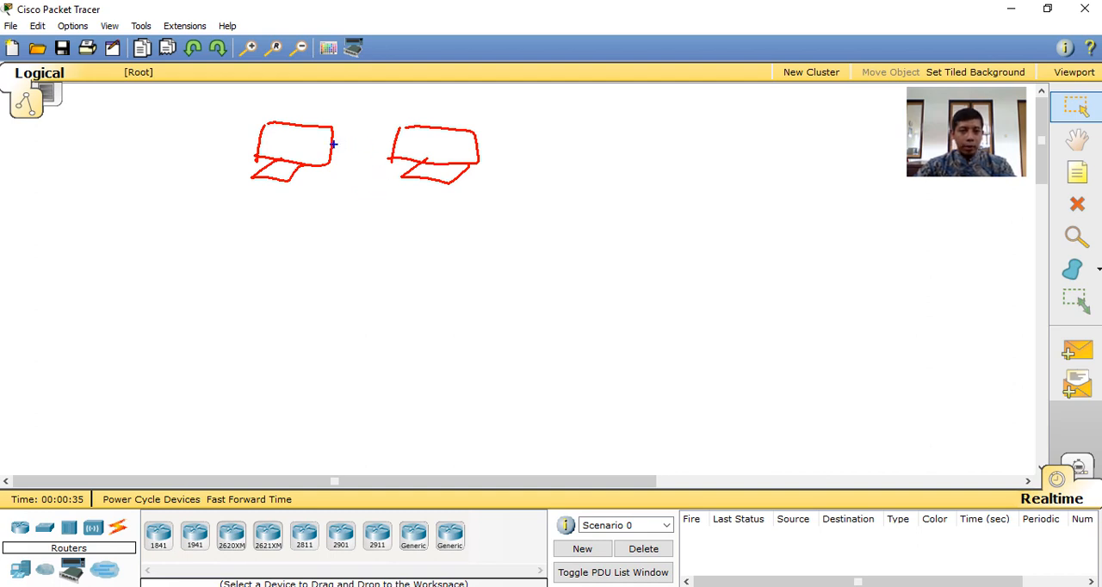
drag(334, 145, 370, 146)
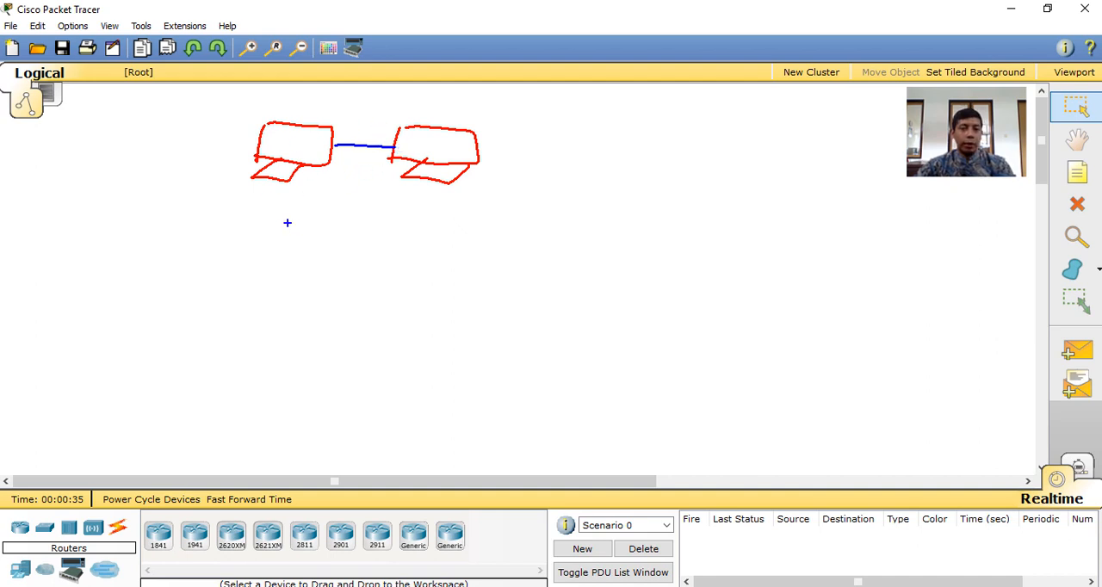
drag(275, 227, 365, 233)
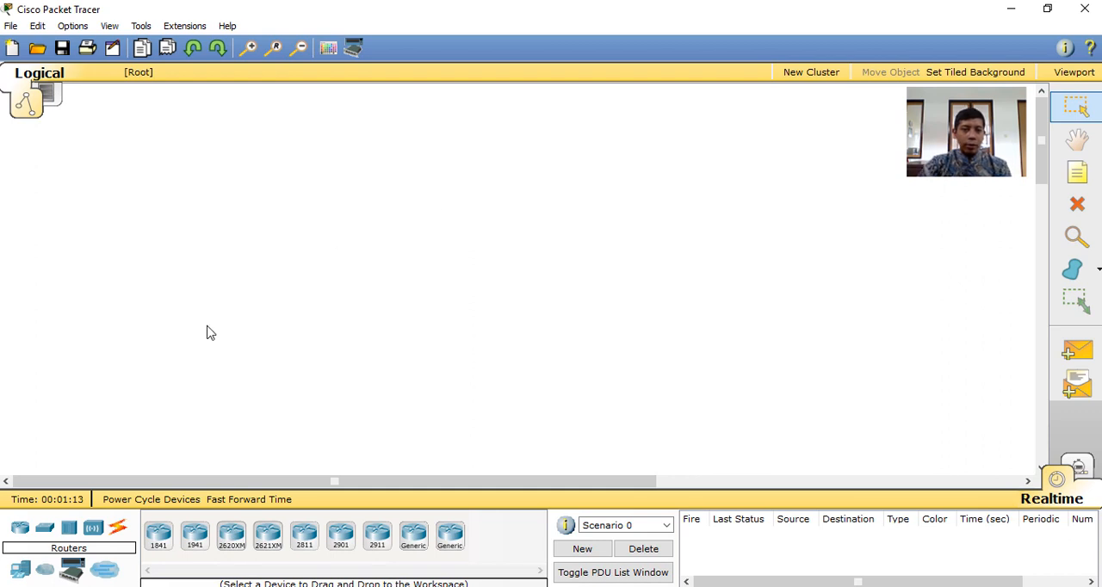
Place a generic PC and a generic laptop side by side in the workspace, shifting the PC slightly toward the laptop
click(19, 569)
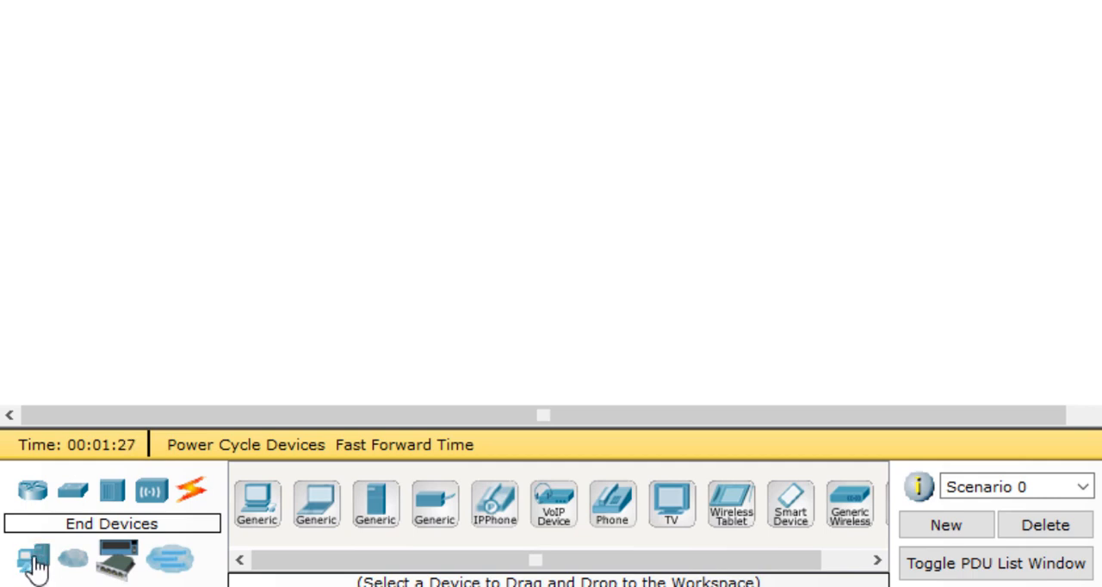
click(257, 508)
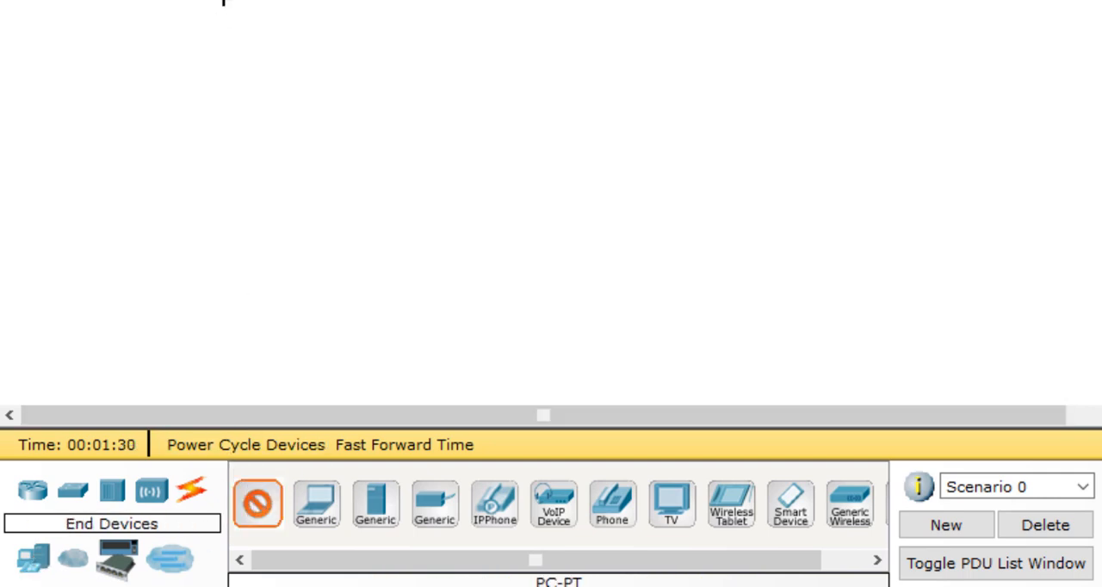
click(341, 38)
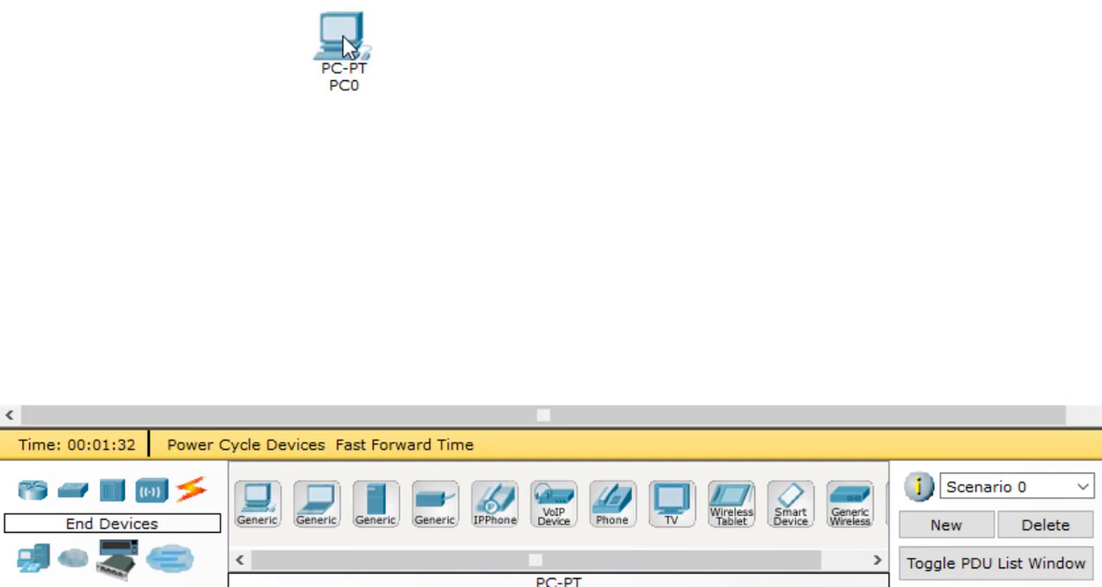
click(317, 504)
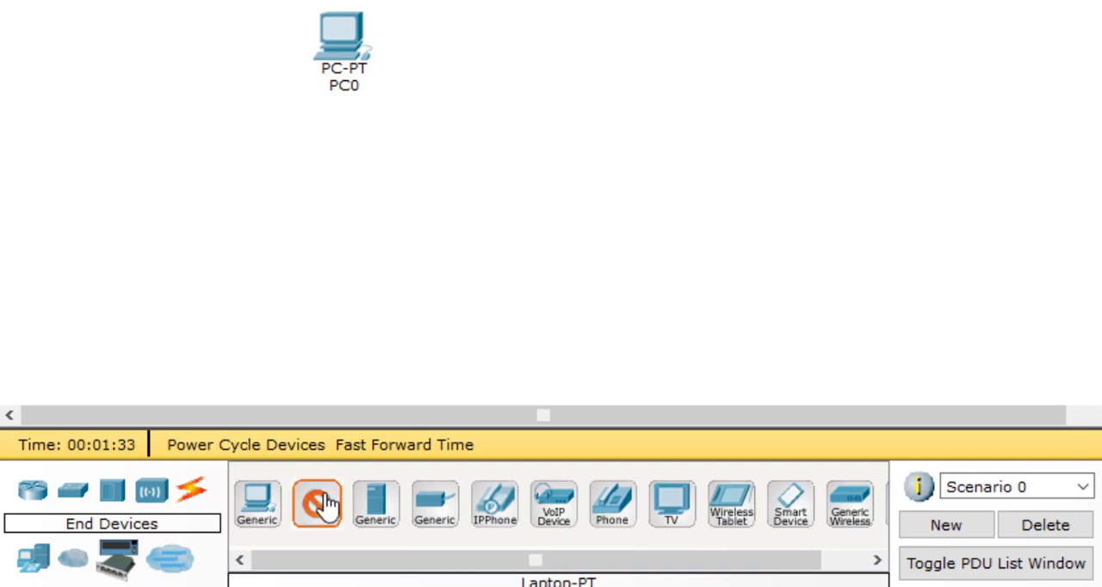
click(807, 33)
drag(341, 20, 410, 26)
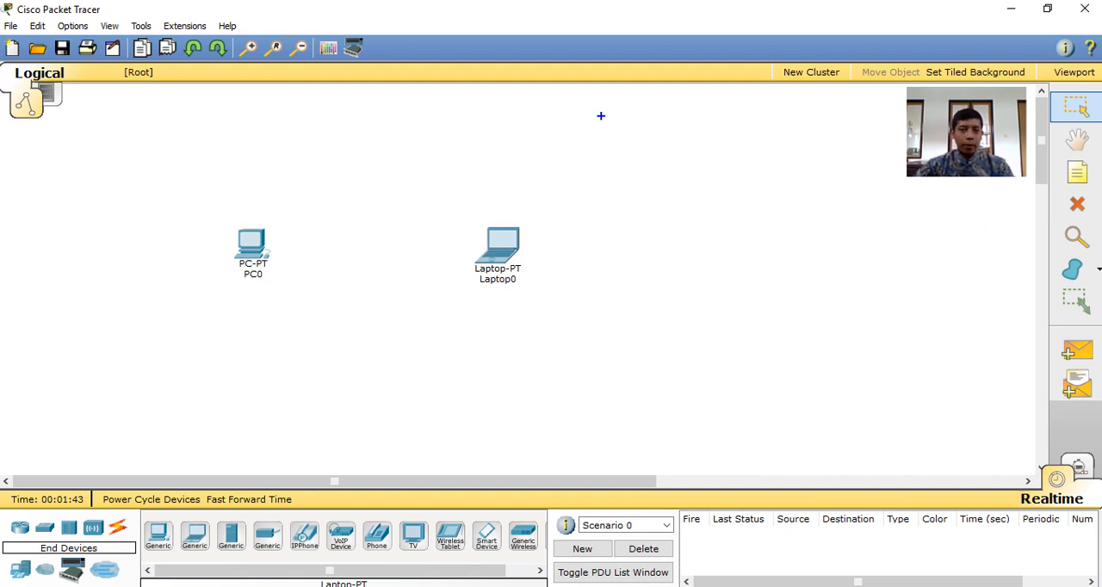
Annotate the workspace with an underlined "Intermediary" note, a dashed line between PC0 and Laptop0, and a red arrow from the line to the note
mouse_move(575, 111)
mouse_down()
mouse_move(574, 140)
mouse_move(611, 138)
mouse_move(637, 117)
mouse_move(649, 132)
mouse_move(764, 129)
mouse_move(750, 143)
mouse_up()
click(744, 104)
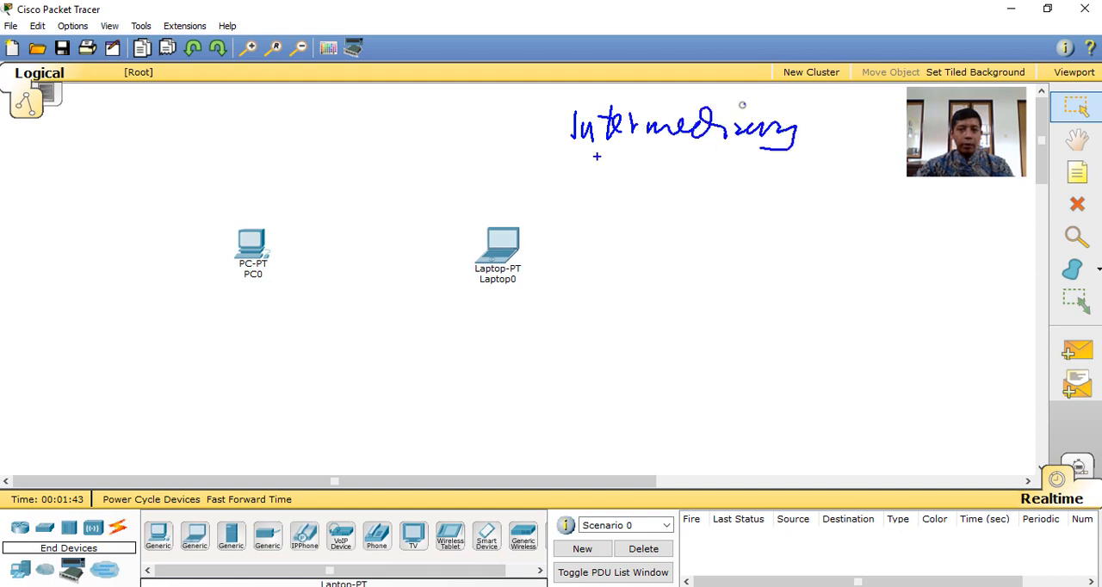
drag(590, 155, 766, 169)
drag(624, 168, 741, 173)
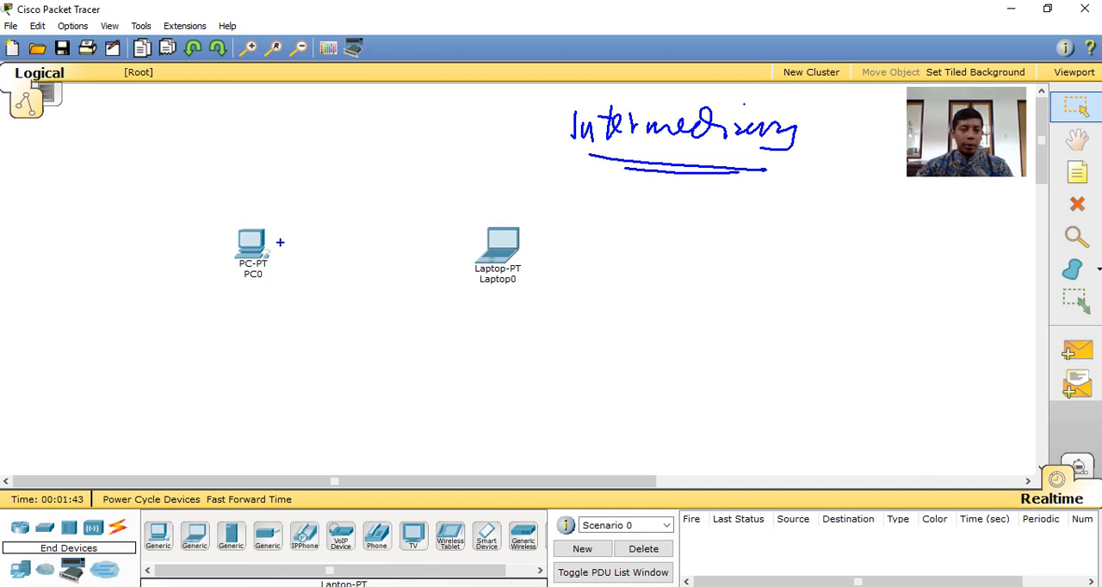
drag(318, 245, 383, 248)
drag(405, 246, 437, 245)
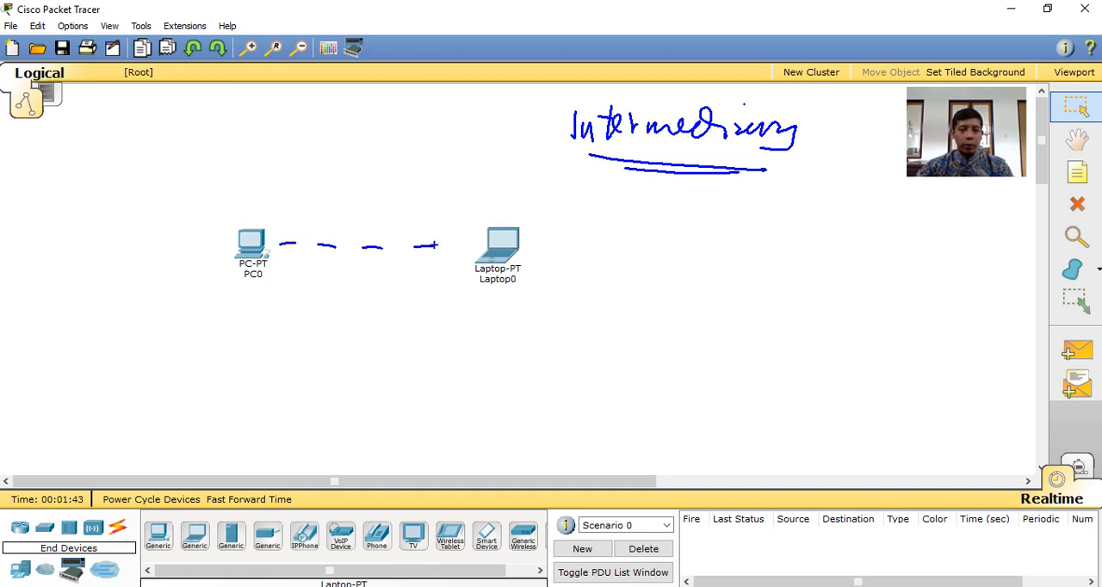
key(r)
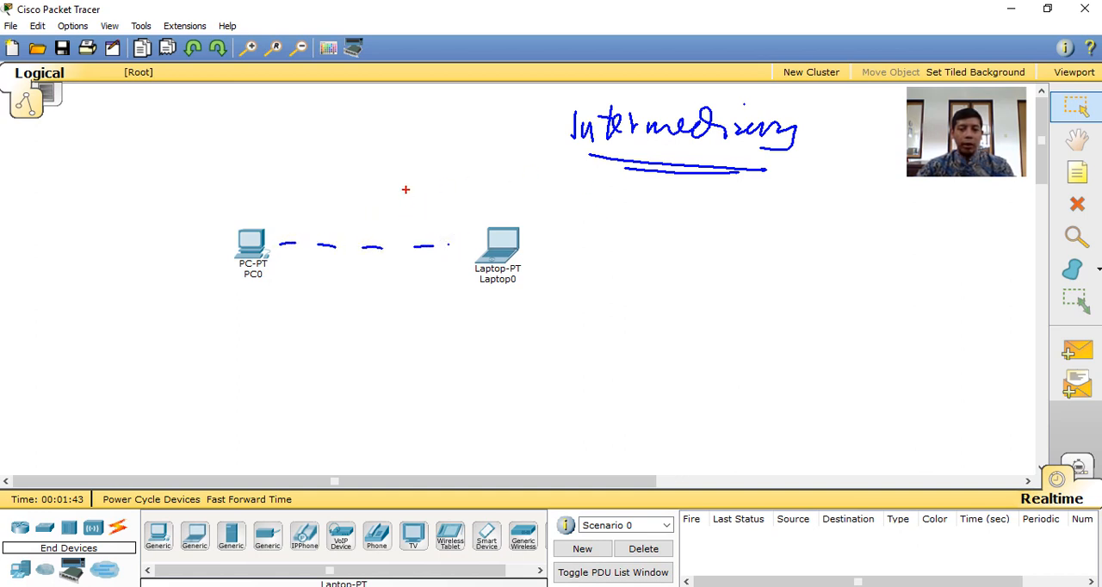
mouse_move(388, 217)
mouse_down()
mouse_move(399, 200)
mouse_move(535, 146)
mouse_move(562, 152)
mouse_up()
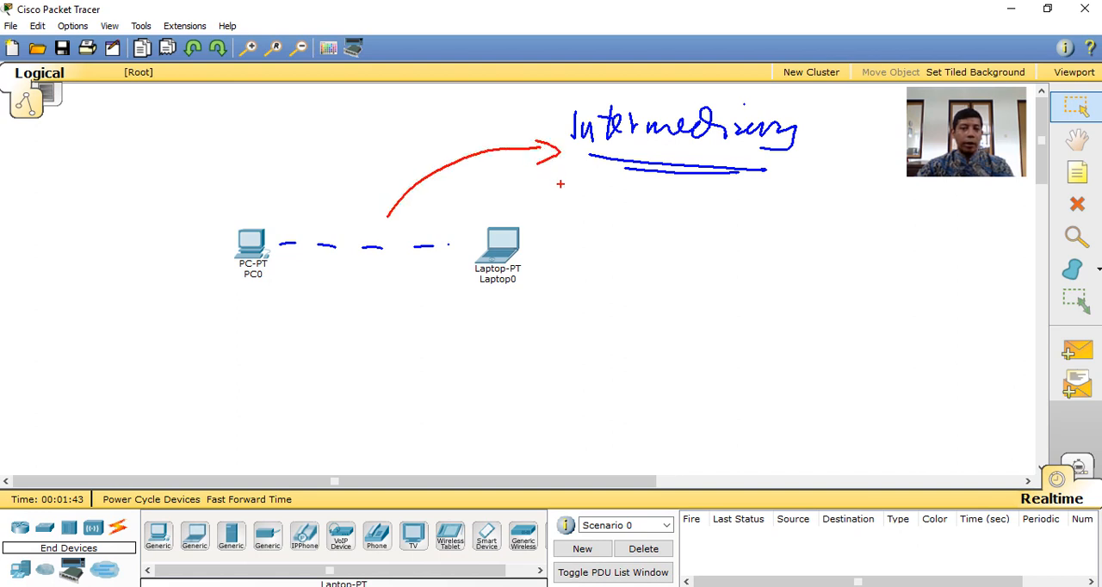
Add the red handwritten notes "Switch / Hub" and a circled "AP" below the "Intermediary" note
mouse_move(704, 208)
mouse_down()
mouse_move(680, 232)
mouse_move(740, 215)
mouse_move(807, 246)
mouse_move(877, 205)
mouse_move(930, 232)
mouse_up()
mouse_move(781, 248)
mouse_down()
mouse_move(831, 243)
mouse_move(790, 258)
mouse_up()
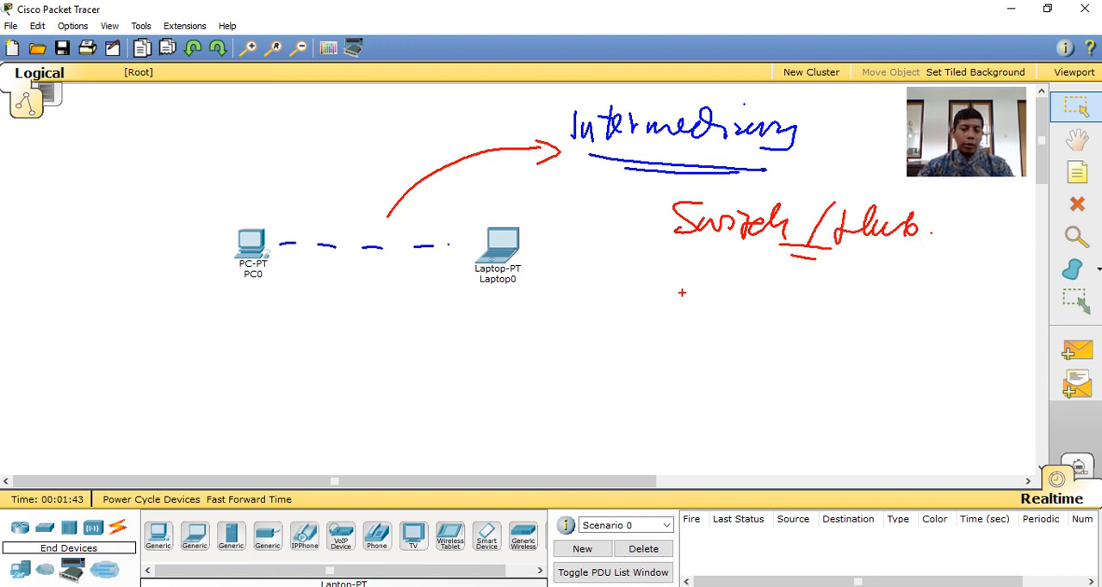
mouse_move(621, 349)
mouse_down()
mouse_move(661, 320)
mouse_move(720, 320)
mouse_move(646, 299)
mouse_up()
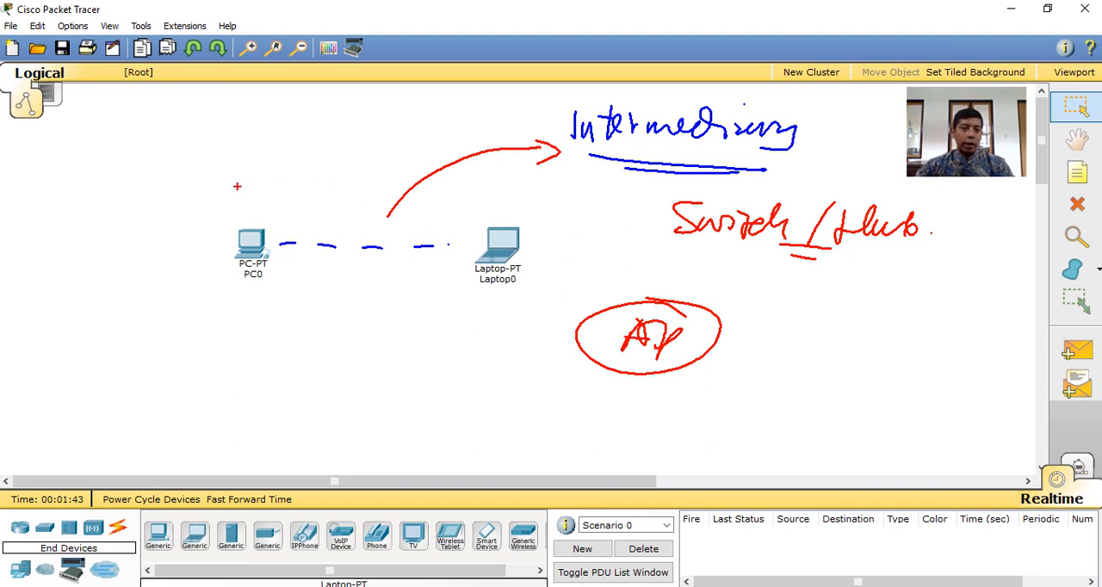
Outline PC0 and Laptop0 in red, write an underlined "kabel" note above them, and mark the "Intermediary" note
drag(203, 199, 191, 274)
mouse_move(198, 202)
mouse_down()
mouse_move(553, 208)
mouse_move(541, 286)
mouse_up()
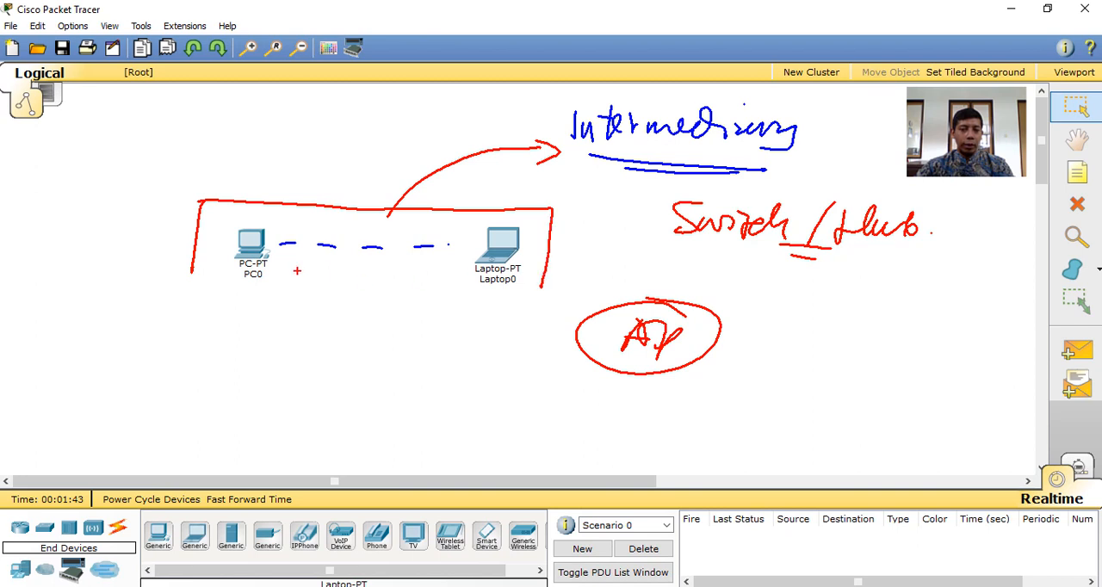
mouse_move(182, 278)
mouse_down()
mouse_move(362, 303)
mouse_move(543, 301)
mouse_move(553, 276)
mouse_up()
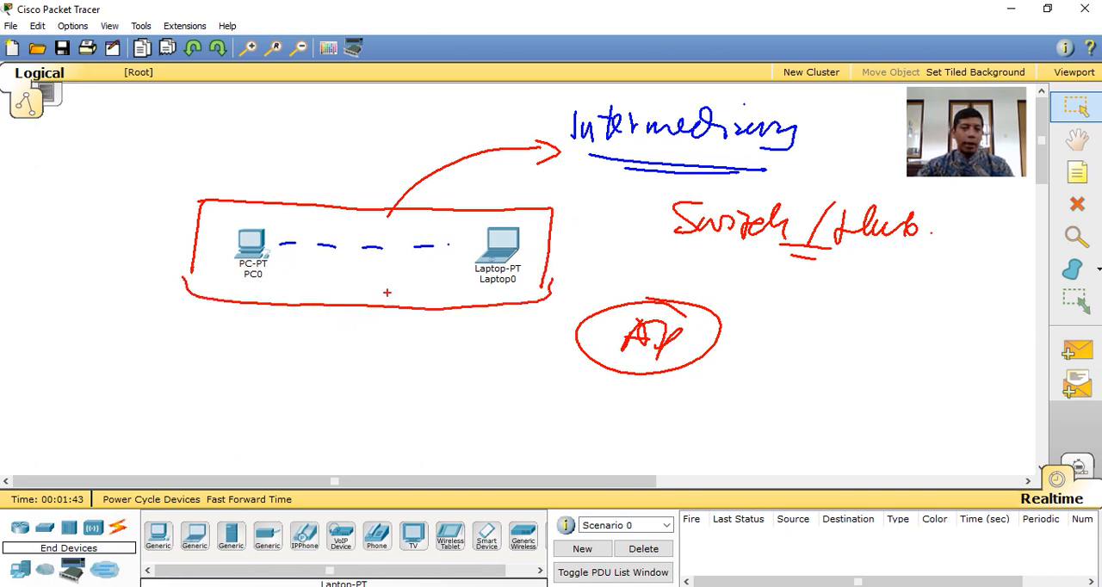
mouse_move(338, 135)
mouse_down()
mouse_move(343, 171)
mouse_move(422, 120)
mouse_up()
drag(349, 173, 394, 159)
drag(360, 179, 388, 172)
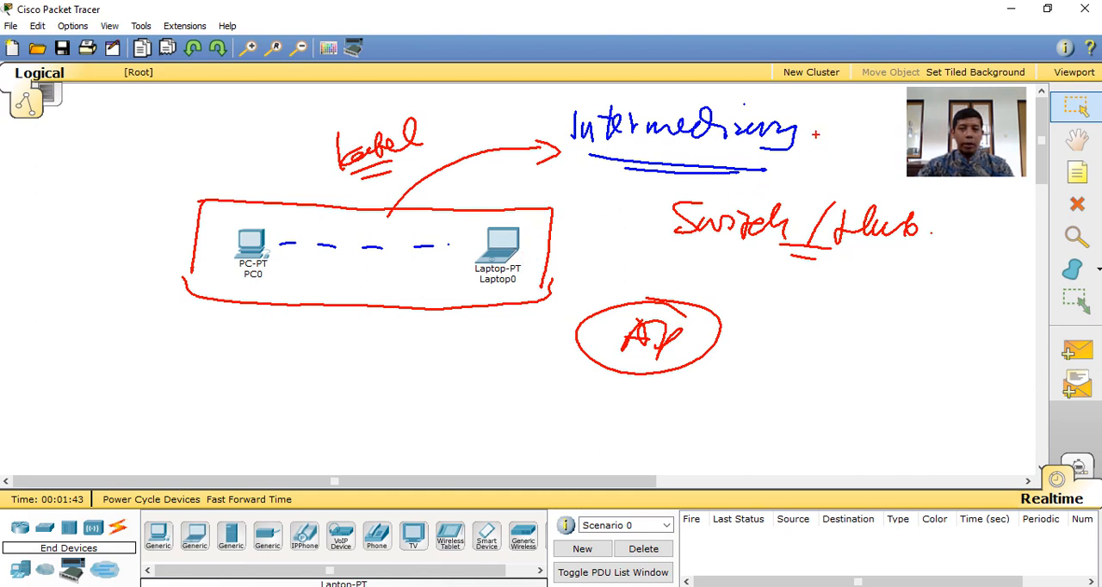
mouse_move(809, 106)
mouse_down()
mouse_move(762, 90)
mouse_move(517, 136)
mouse_move(824, 179)
mouse_move(764, 109)
mouse_up()
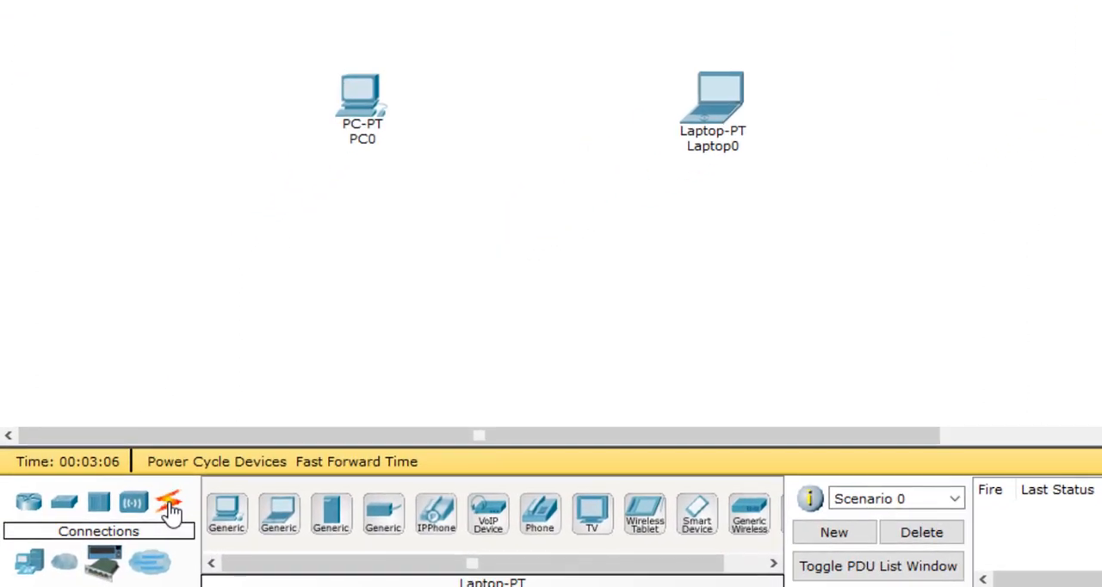
Connect PC0's FastEthernet0 port to Laptop0's FastEthernet0 port with a Copper Cross-Over cable
click(171, 510)
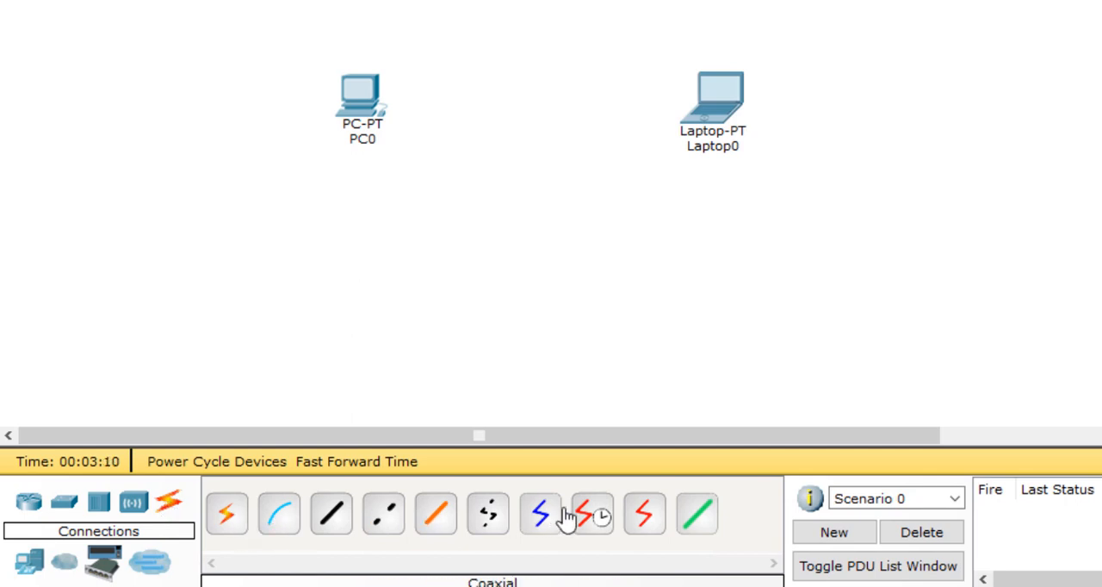
click(376, 527)
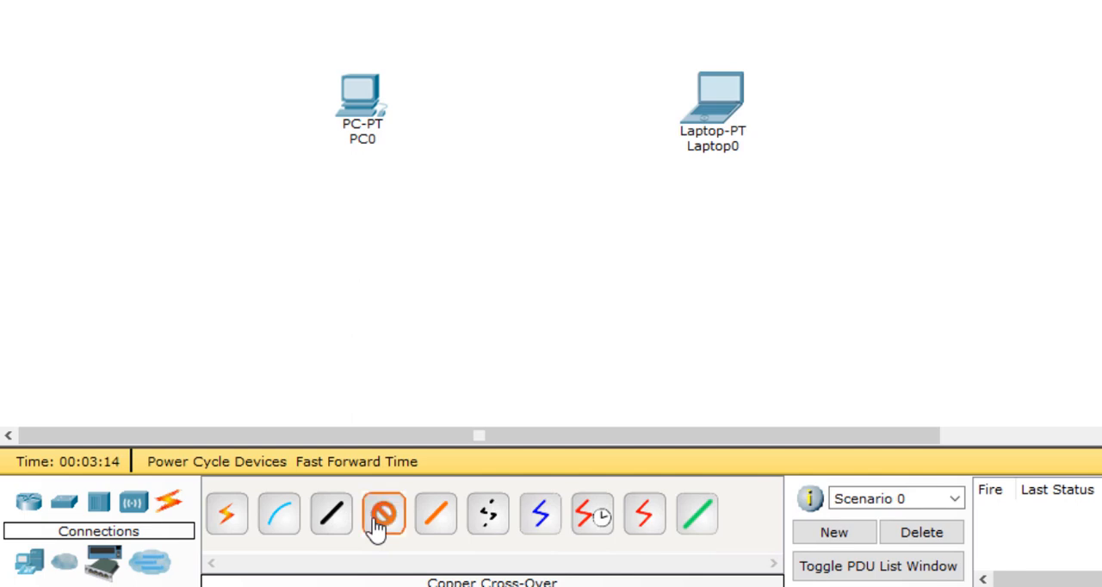
click(367, 91)
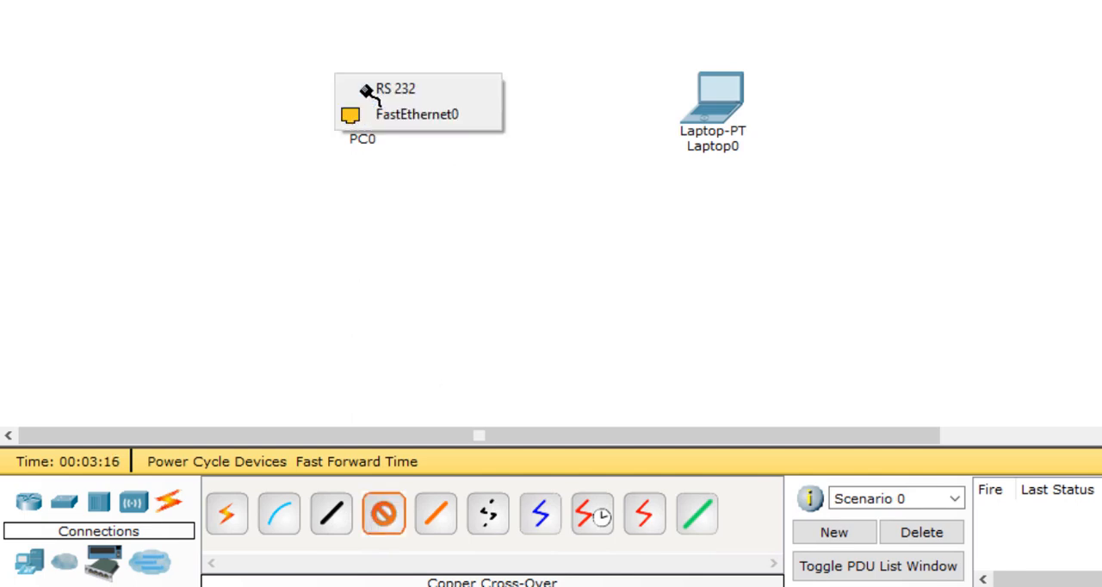
click(405, 112)
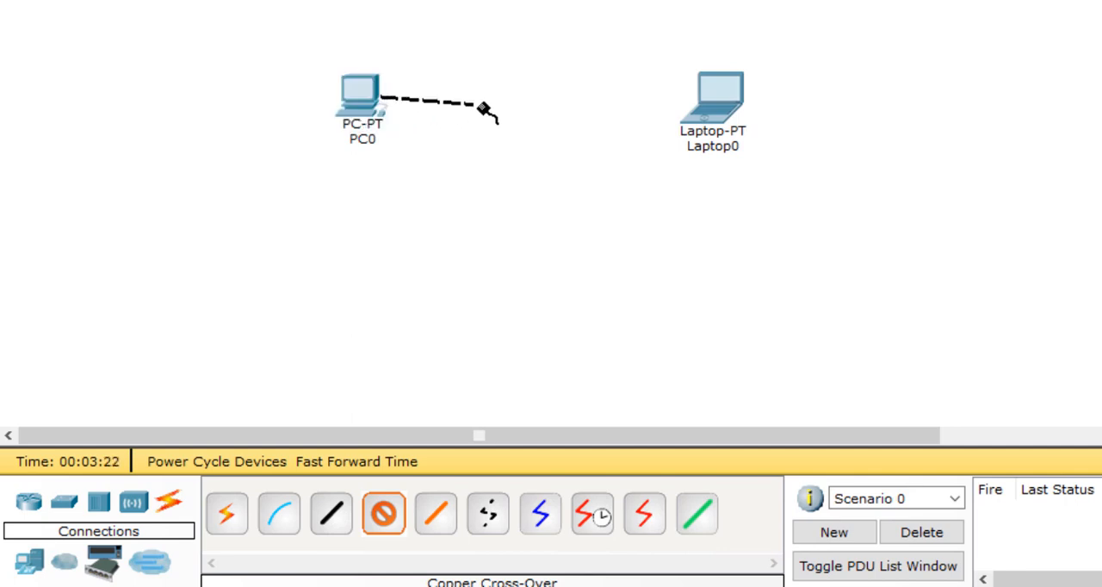
click(704, 100)
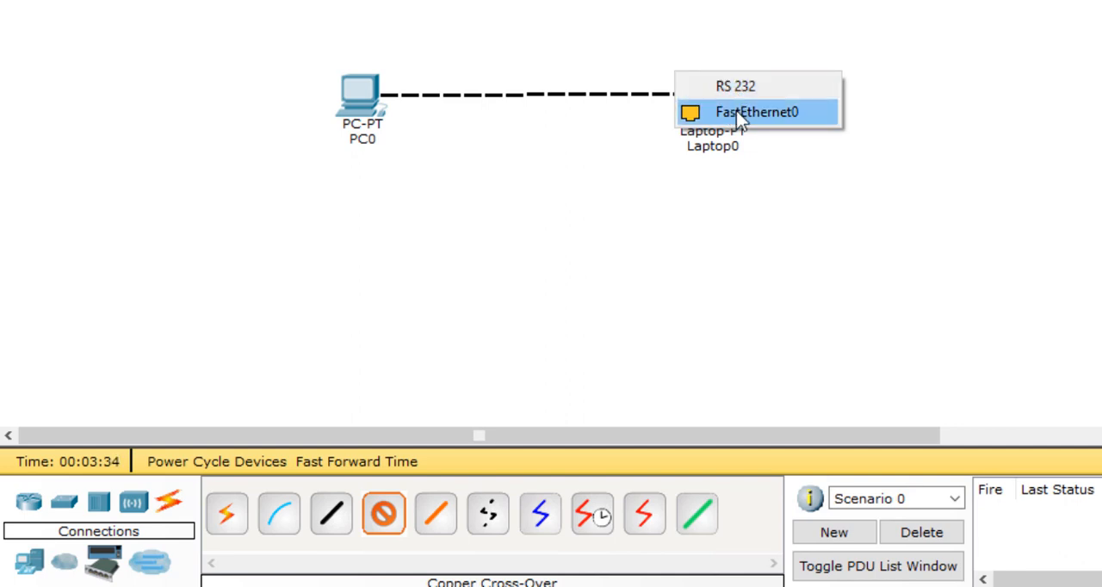
click(736, 113)
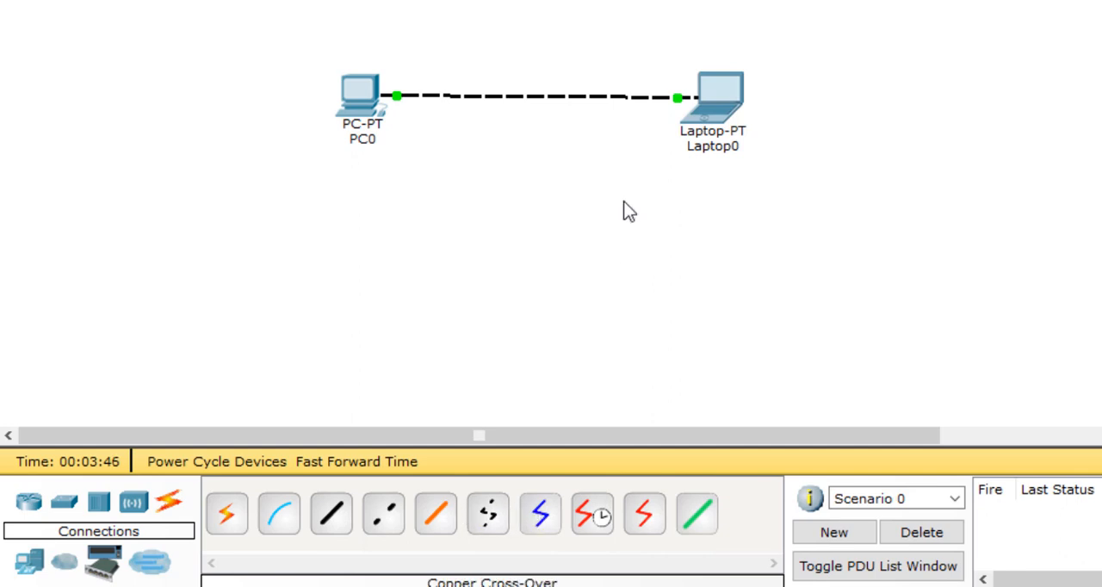
Nudge Laptop0 to straighten the cable, and move both connected devices together toward the middle of the workspace
drag(725, 84, 732, 82)
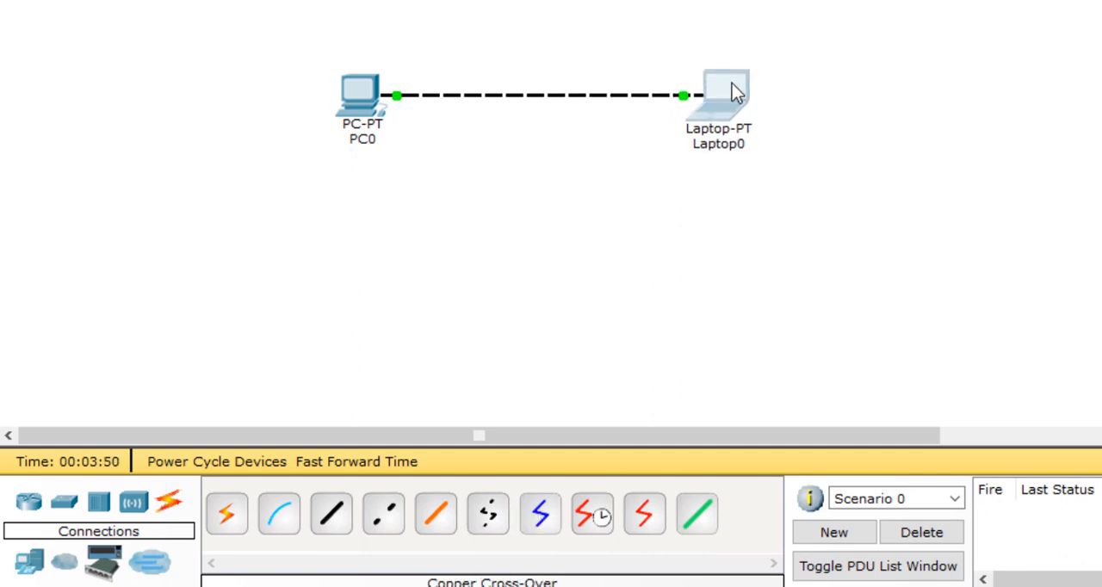
drag(190, 2, 959, 239)
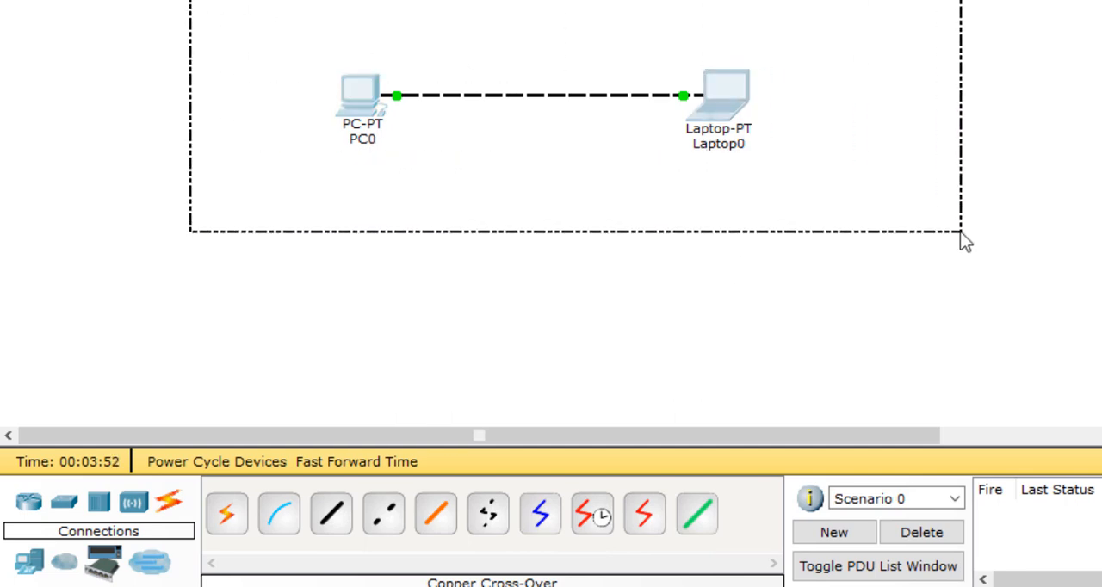
drag(367, 89, 556, 116)
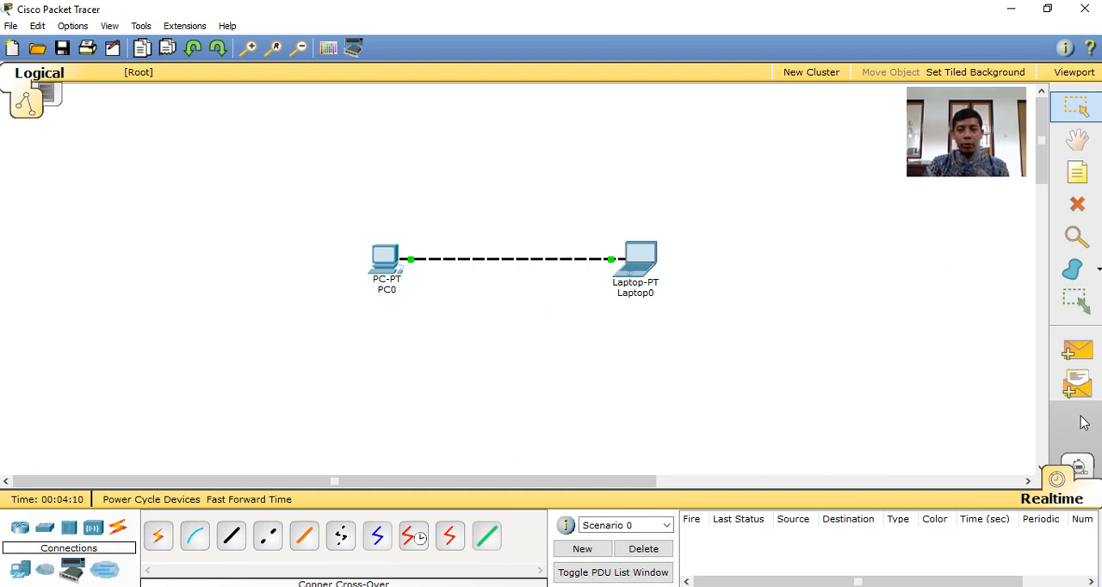
Try to send a simple PDU from Laptop0 to PC0, moving the resulting warning aside and dismissing it
click(1077, 354)
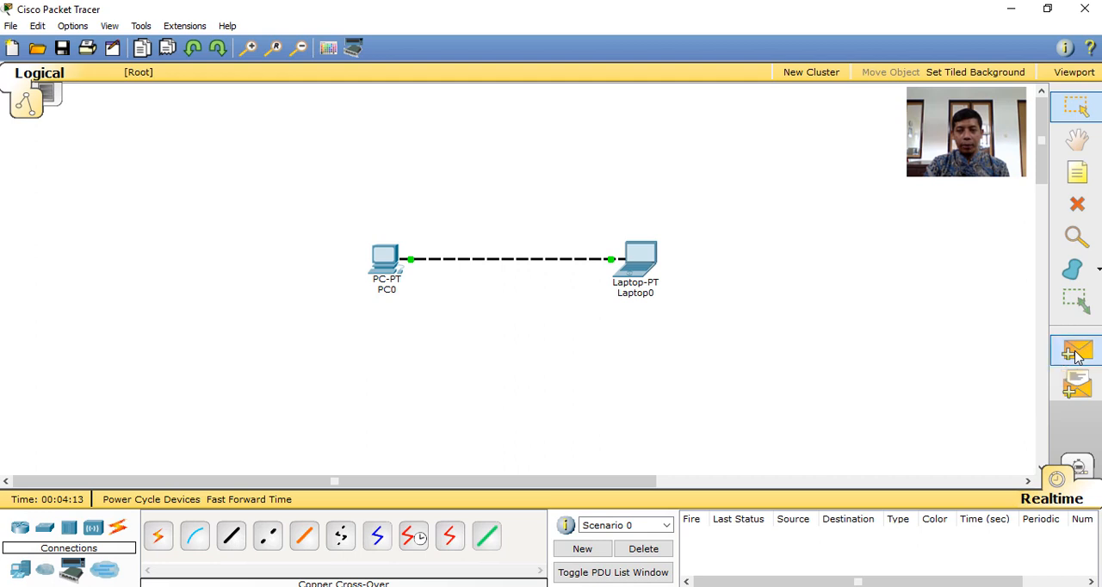
click(646, 255)
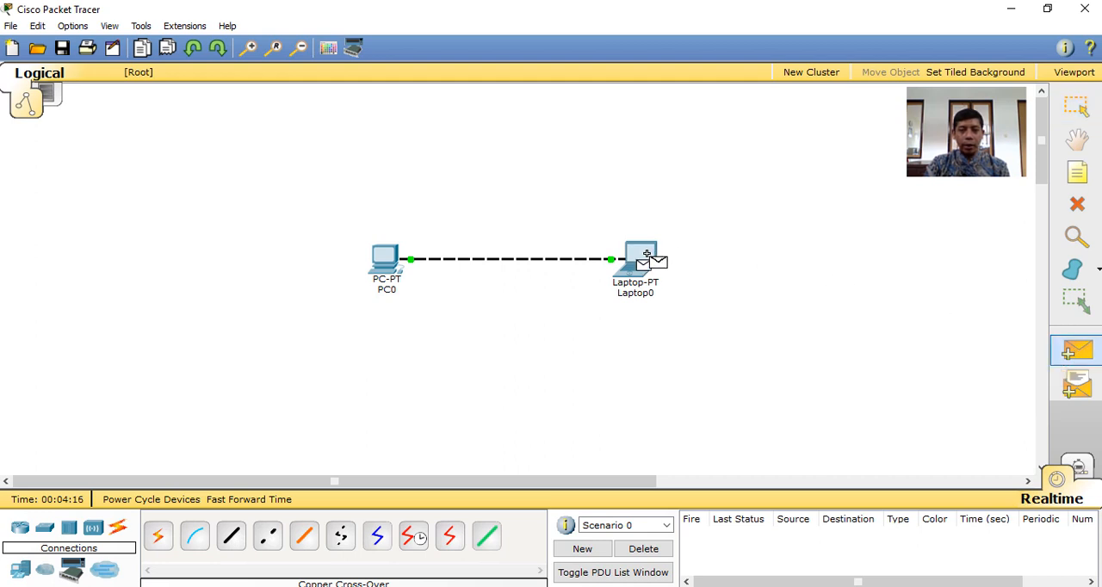
click(385, 260)
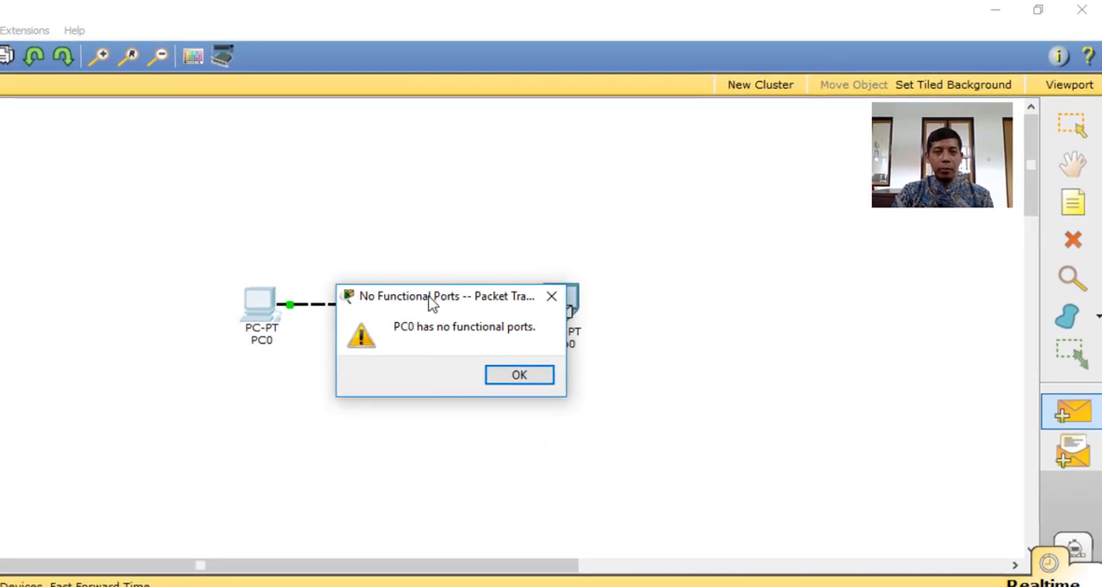
drag(428, 297, 689, 156)
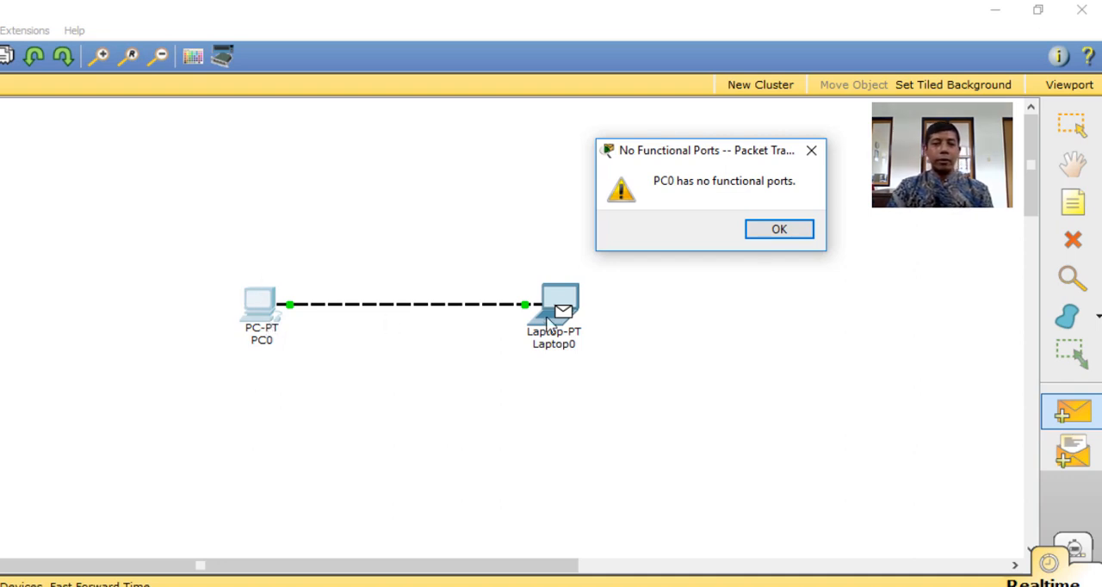
click(776, 231)
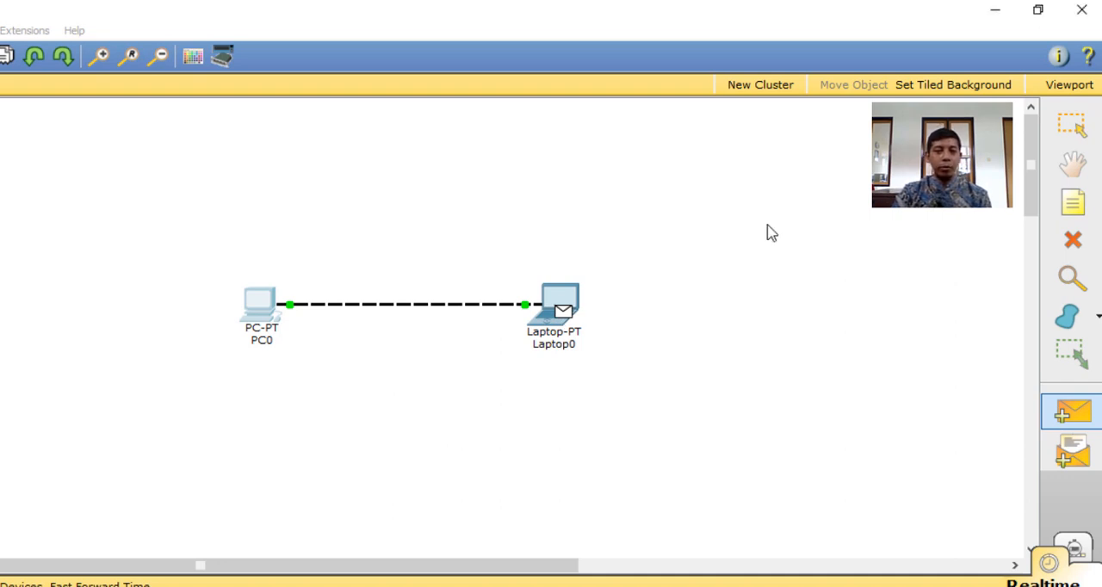
Dismiss the script module warning for PC0 and set its static IP address to 192.168.0.1 in its IP configuration
key(Escape)
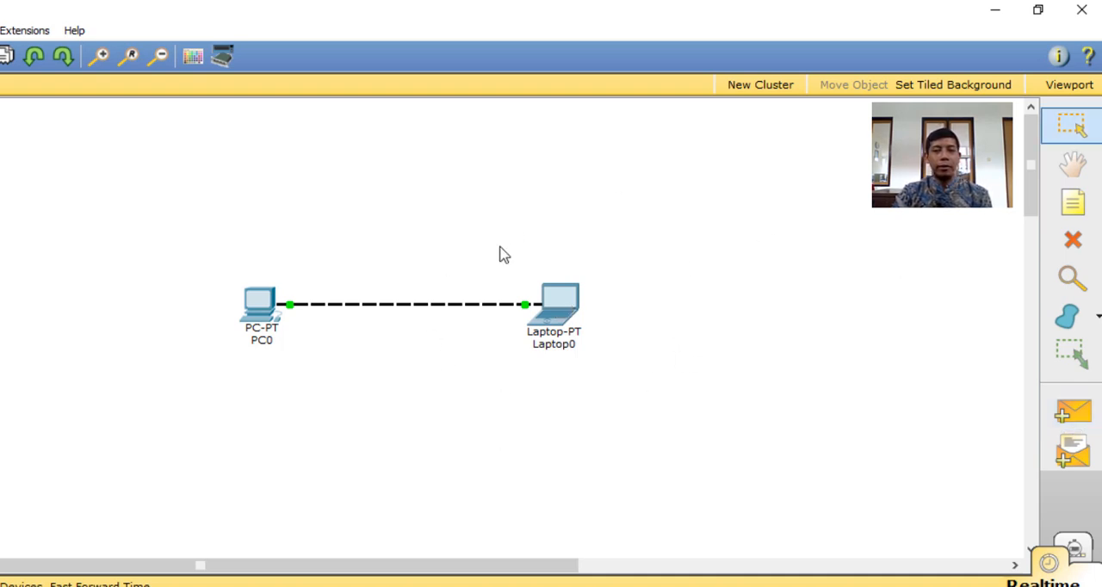
click(255, 320)
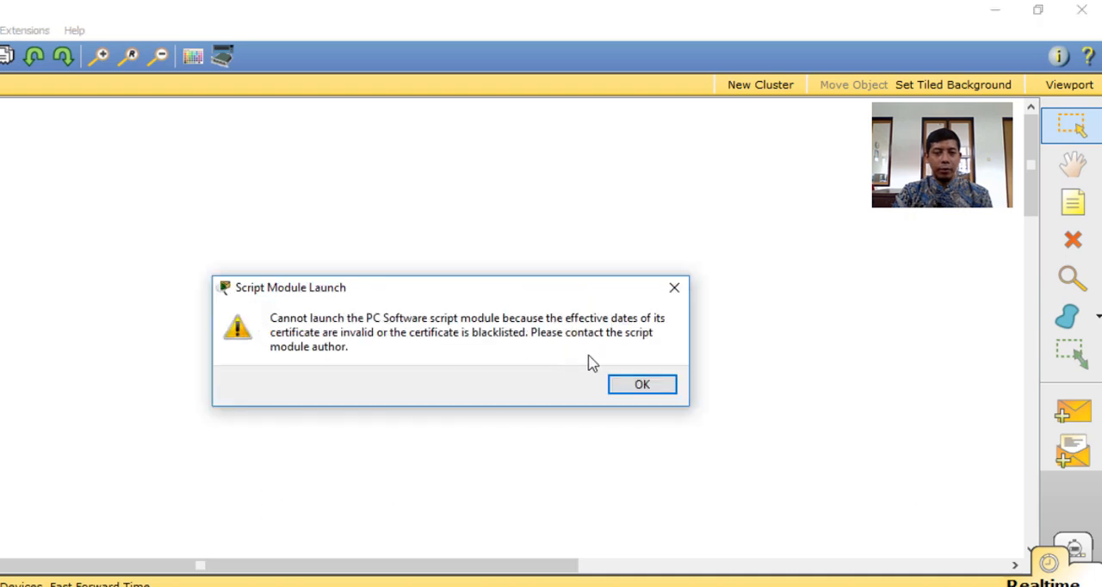
click(637, 395)
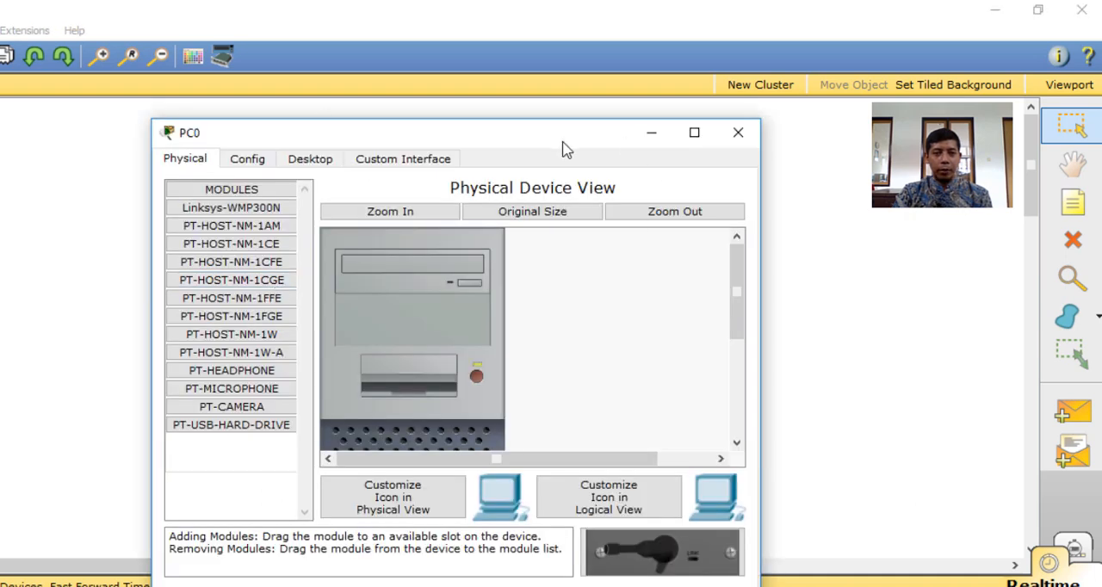
click(315, 163)
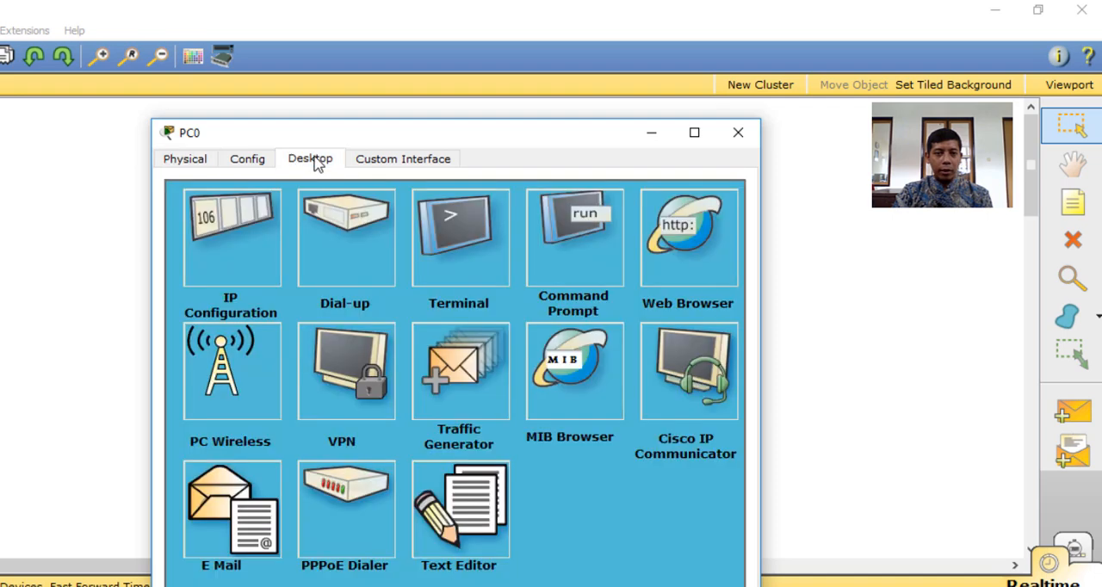
click(233, 241)
click(362, 275)
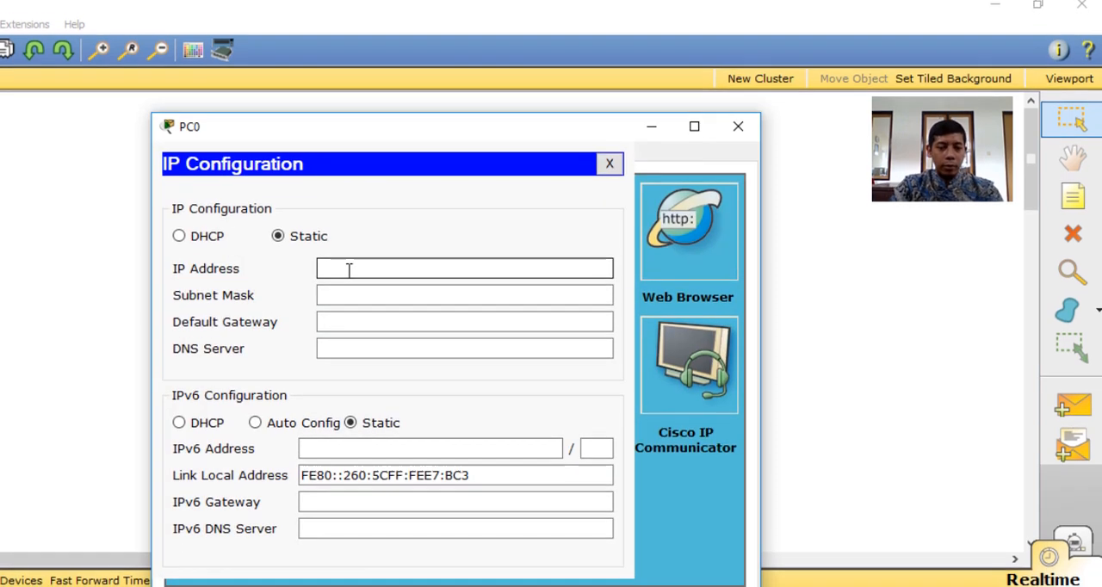
text(192)
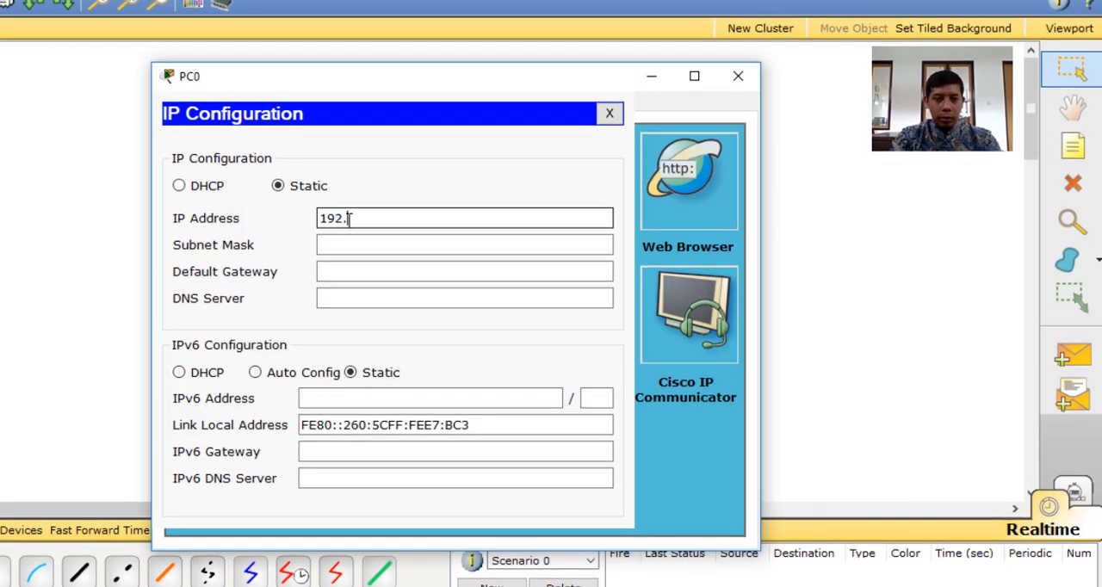
text(.168.0.1)
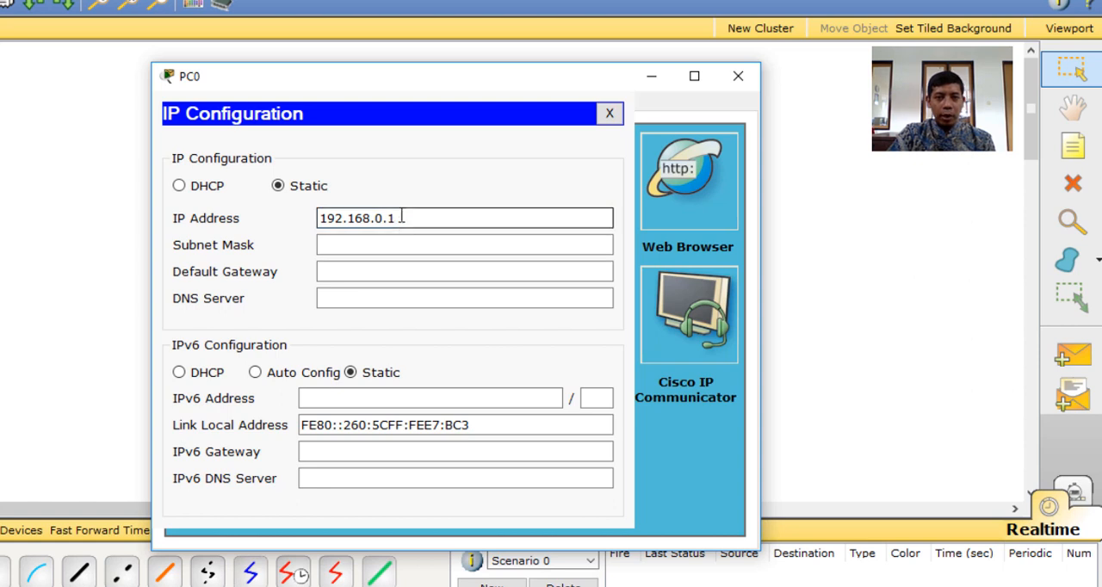
Copy PC0's IP address 192.168.0.1 to the clipboard
drag(402, 217, 295, 217)
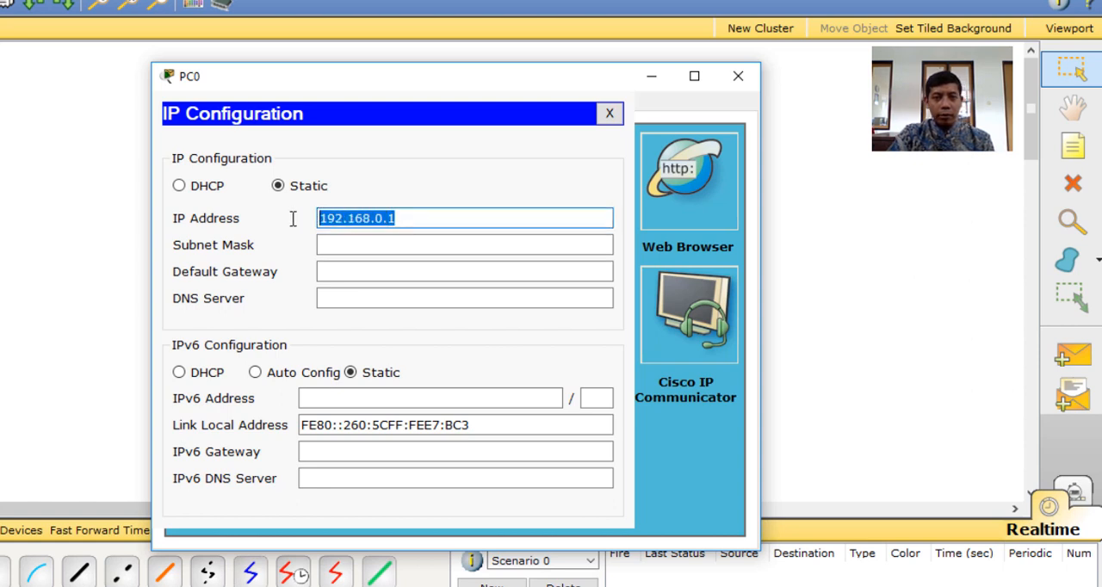
click(412, 216)
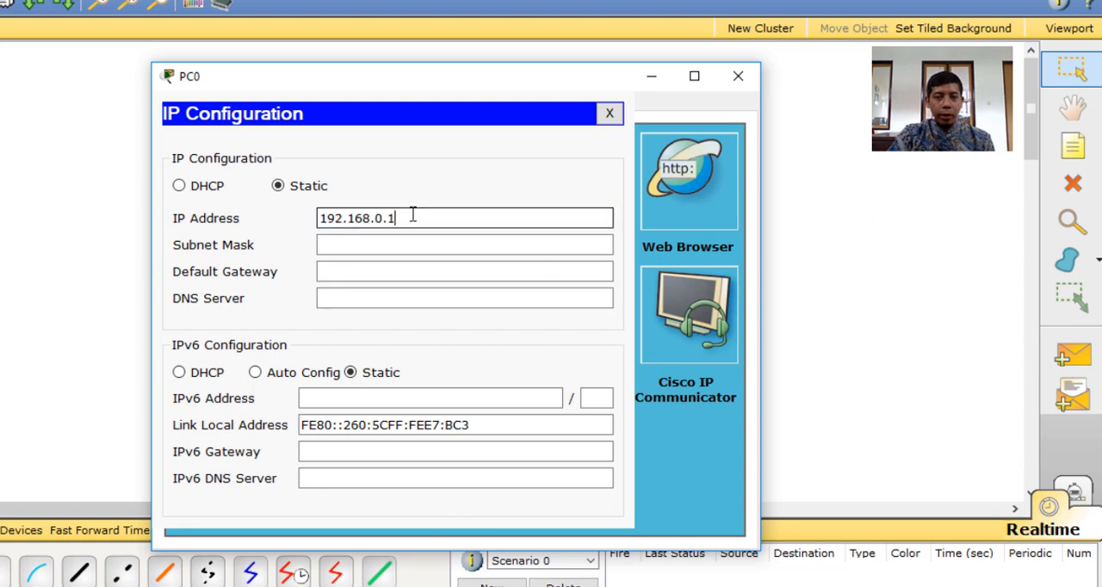
drag(412, 217, 226, 218)
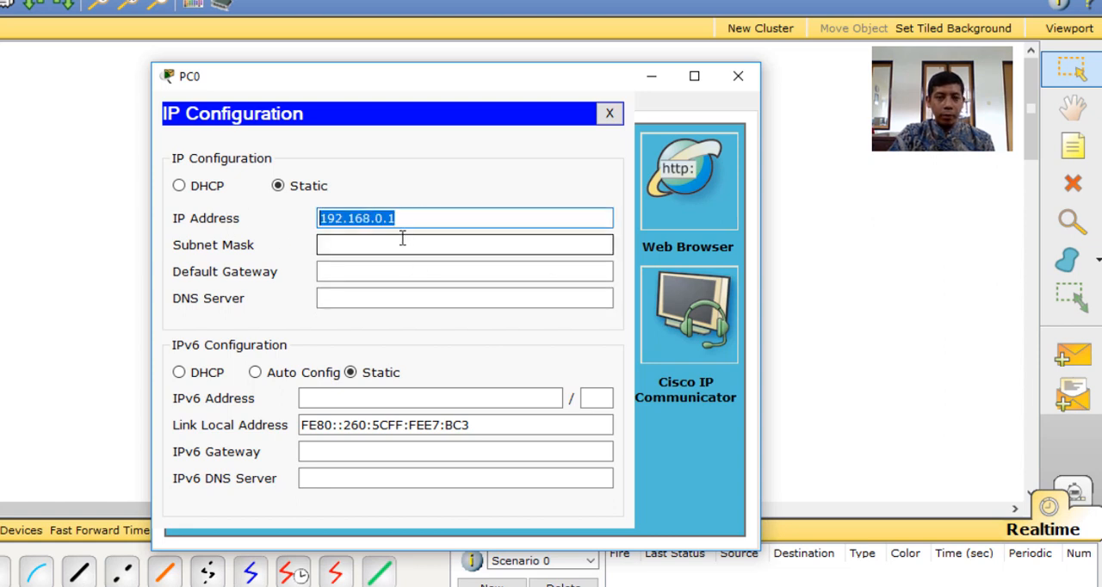
right_click(372, 219)
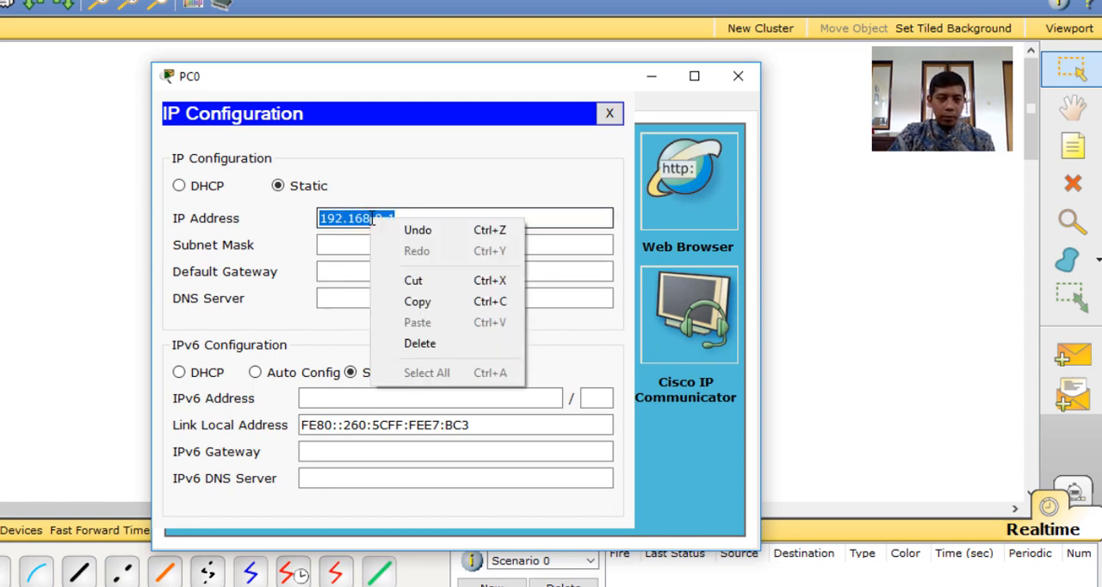
click(417, 302)
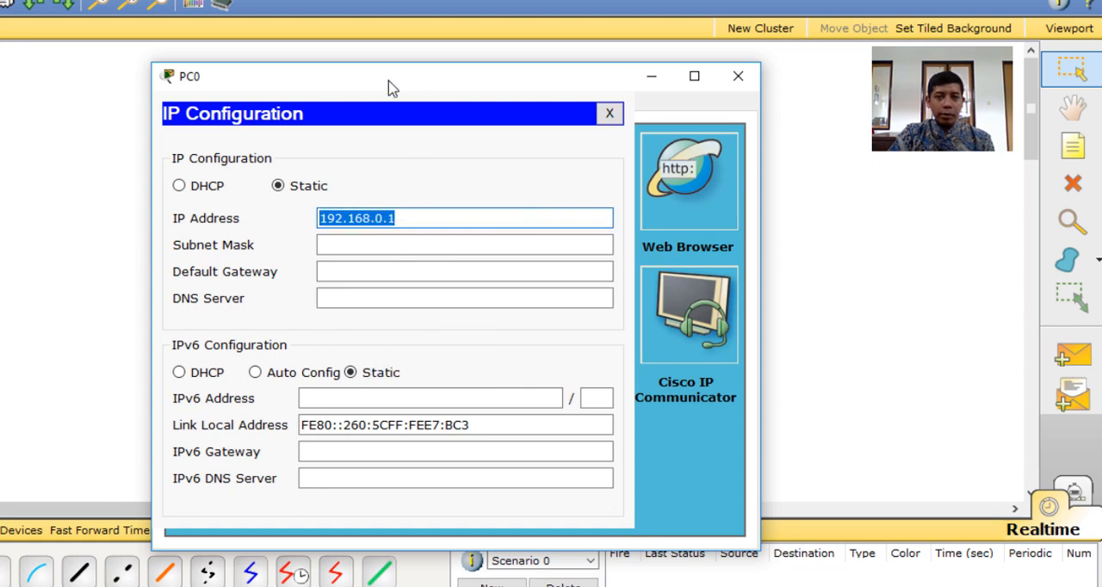
Fill in PC0's subnet mask as 255.255.255.0 and close its configuration window
drag(390, 89, 386, 75)
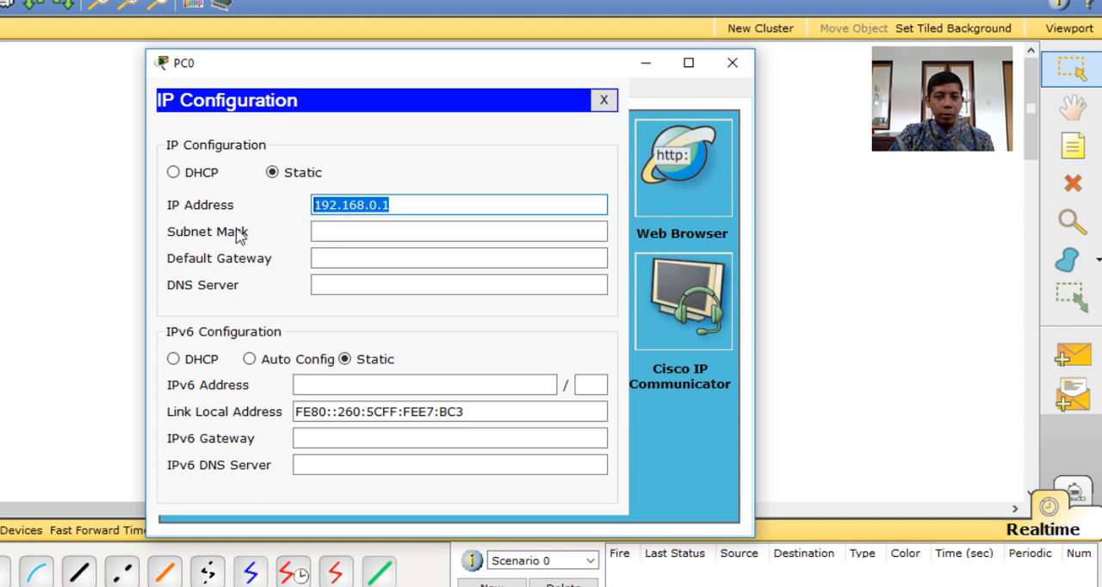
click(342, 231)
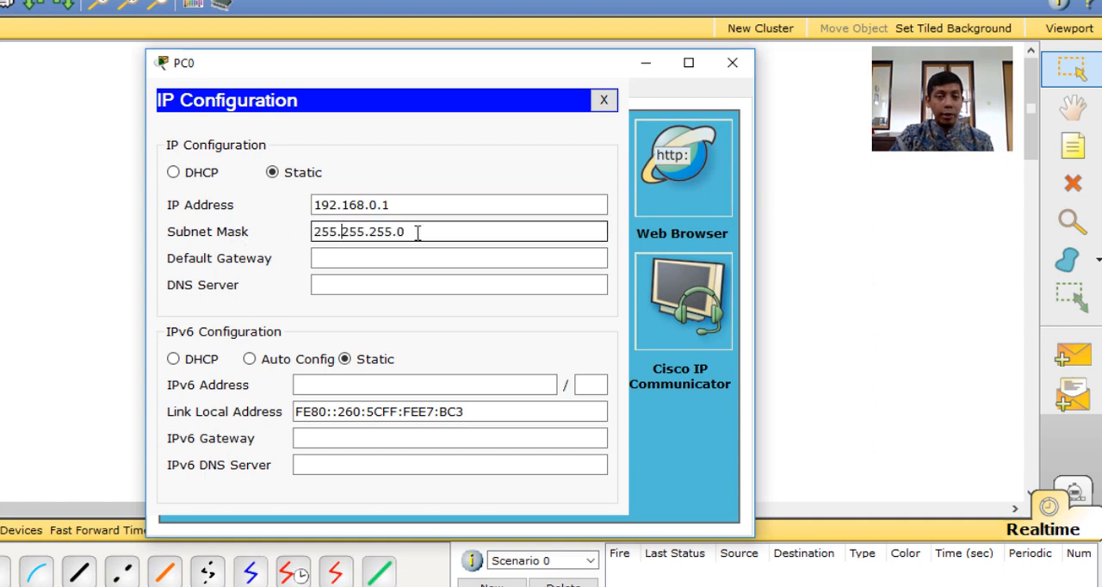
click(730, 65)
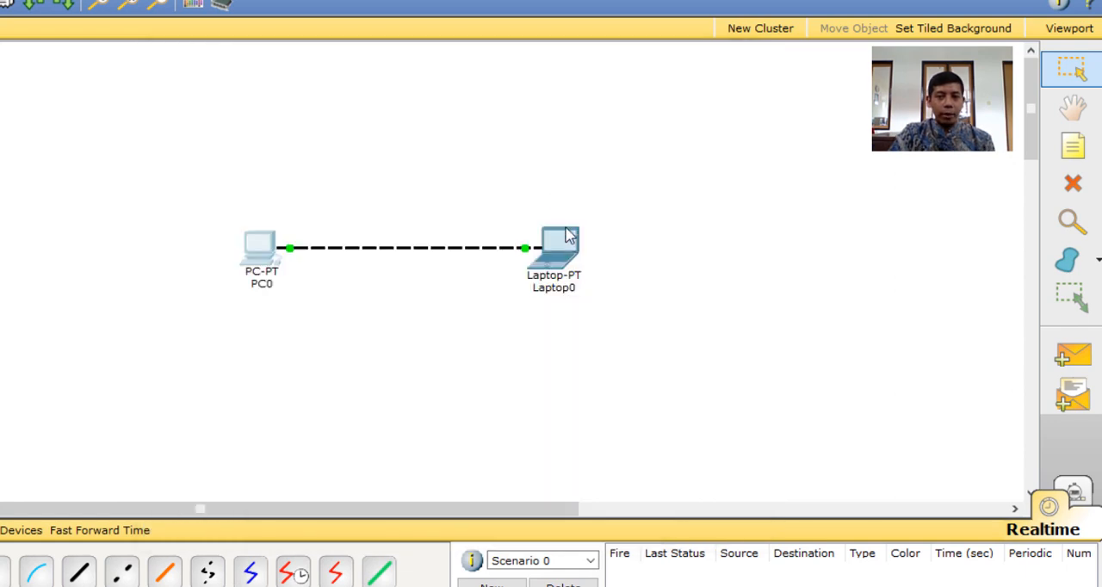
Set Laptop0's static IP address to 192.168.0.2, fill in its default subnet mask, and close its configuration window
click(563, 255)
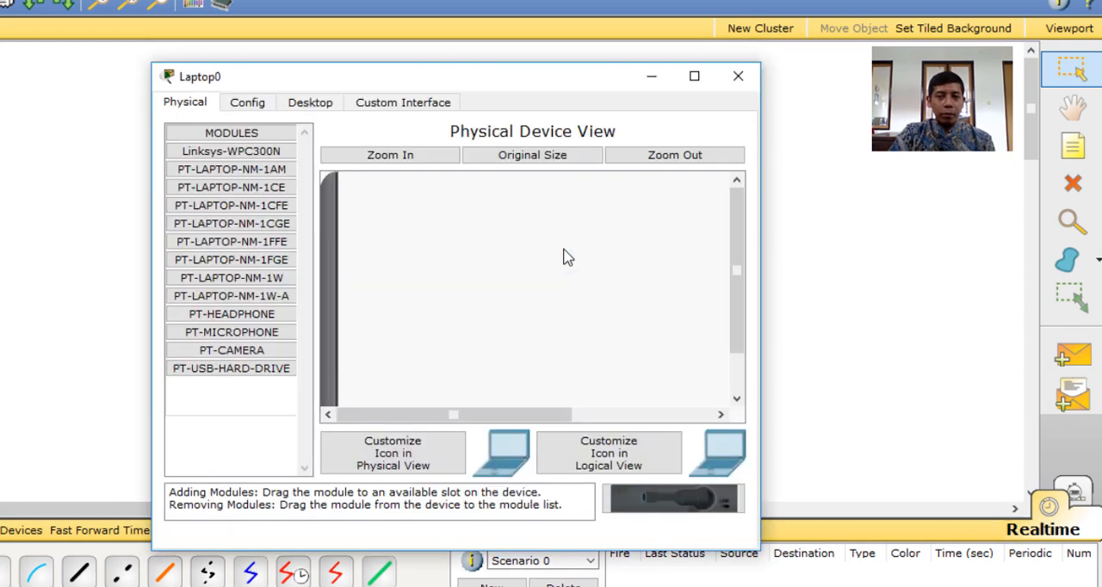
click(312, 102)
click(225, 155)
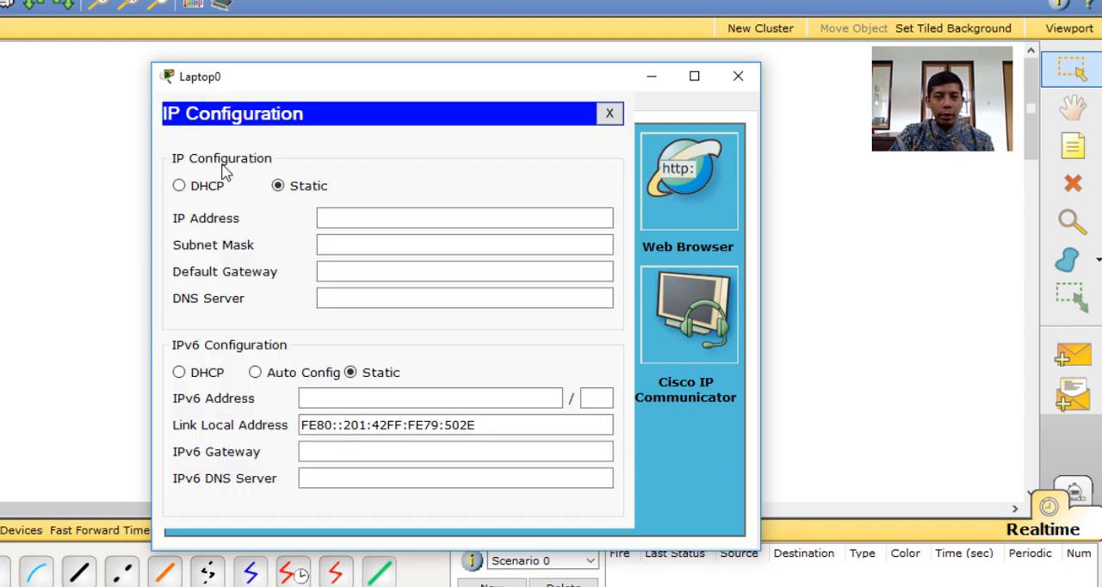
click(372, 217)
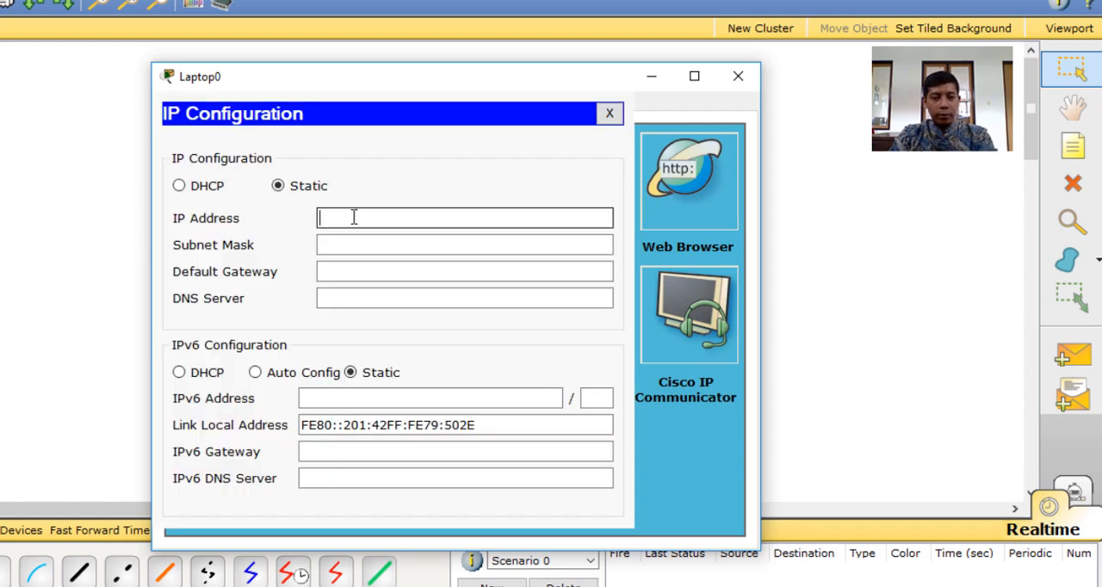
text(192.168.0.1)
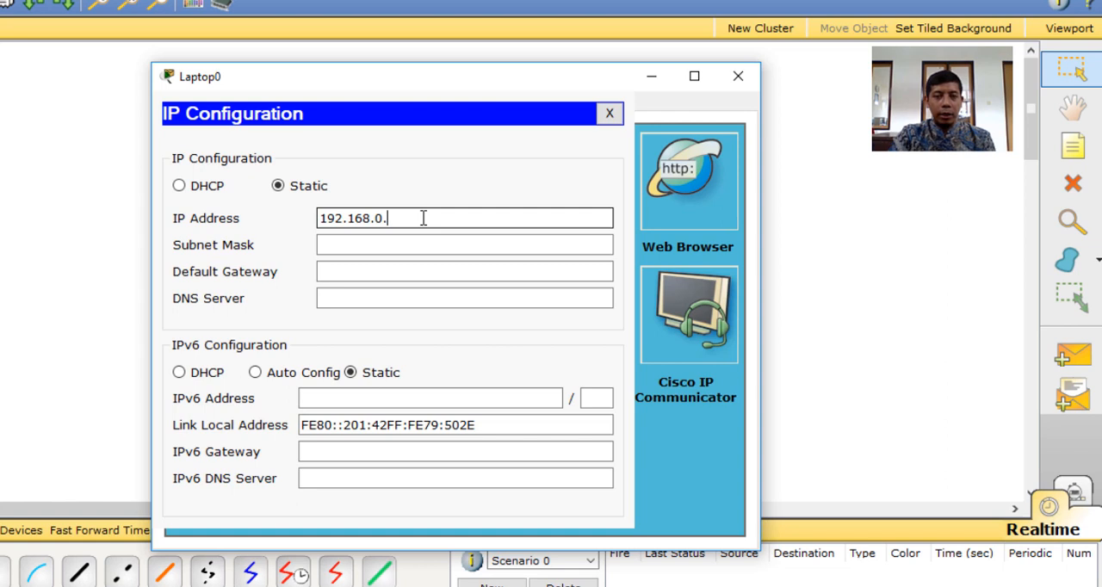
click(436, 245)
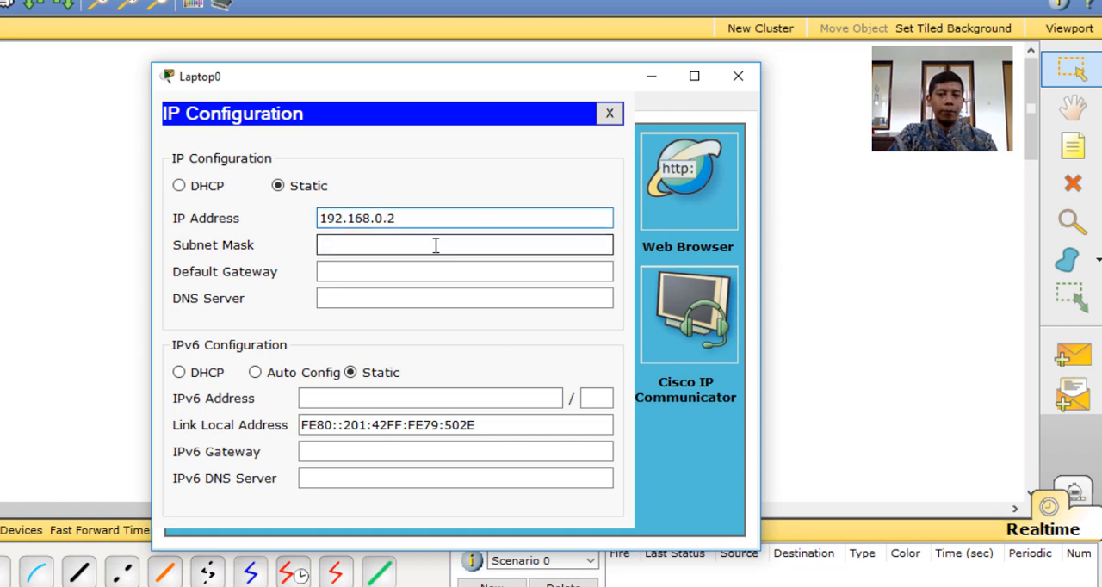
click(738, 76)
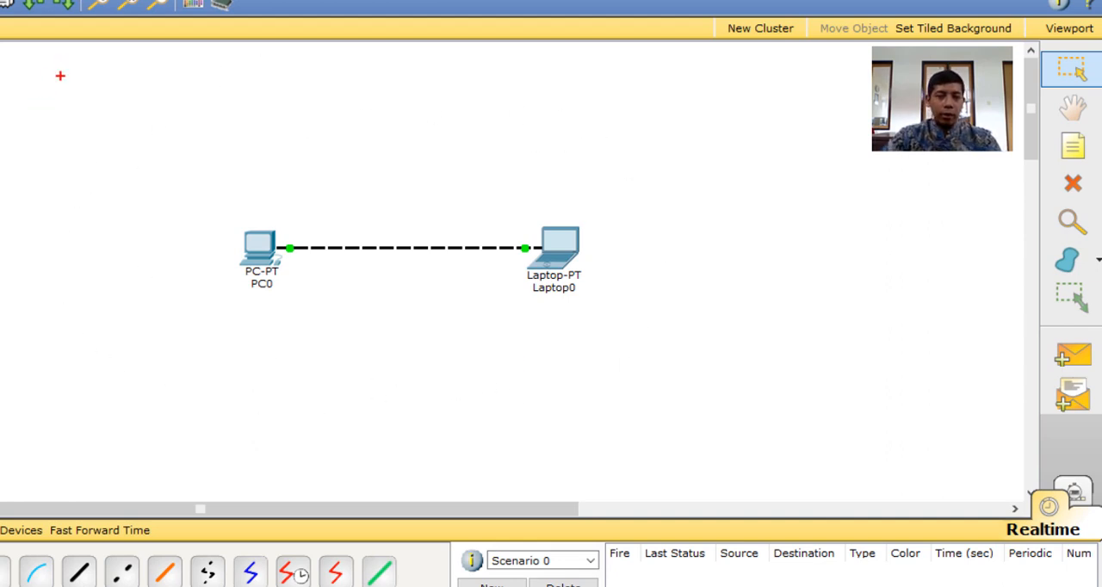
Circle the connected PC0 and Laptop0 in red and clear the marking
mouse_move(411, 153)
mouse_down()
mouse_move(273, 130)
mouse_move(338, 345)
mouse_move(667, 219)
mouse_move(379, 121)
mouse_up()
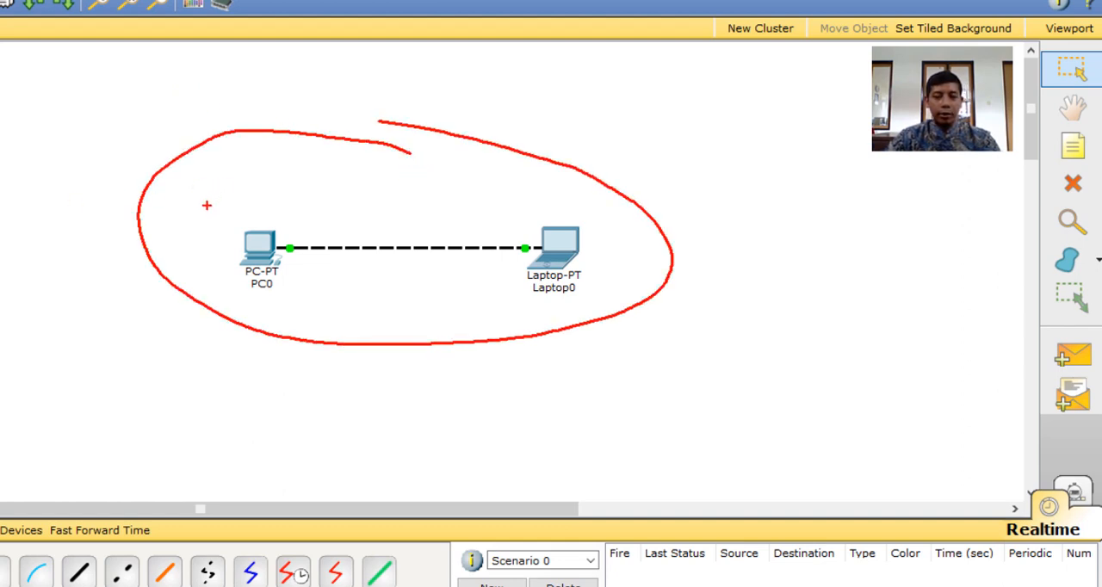
key(Escape)
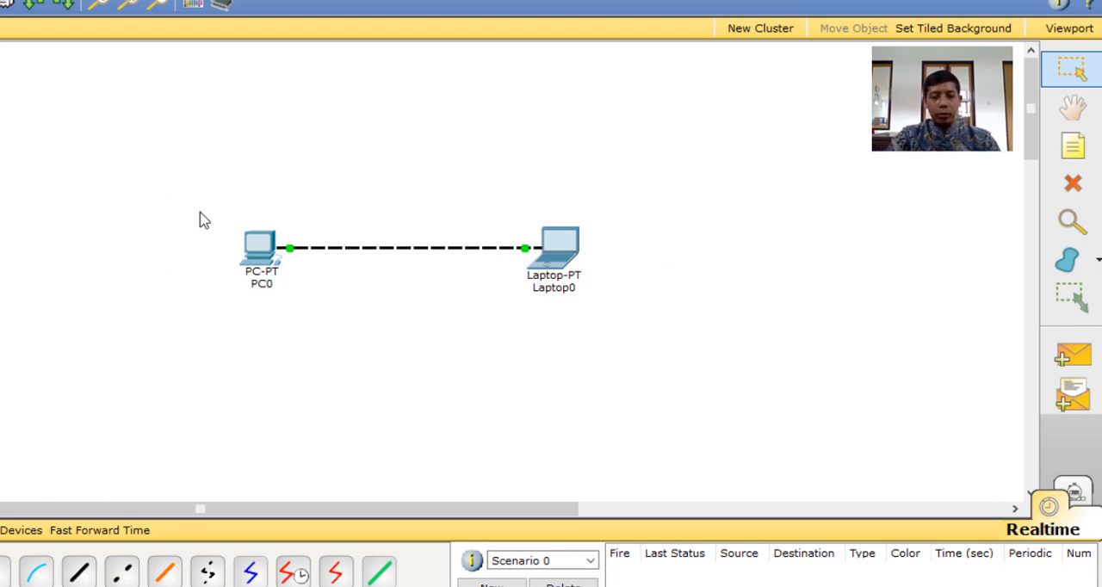
Send a simple PDU from Laptop0 to PC0 and another from PC0 to Laptop0
click(1072, 374)
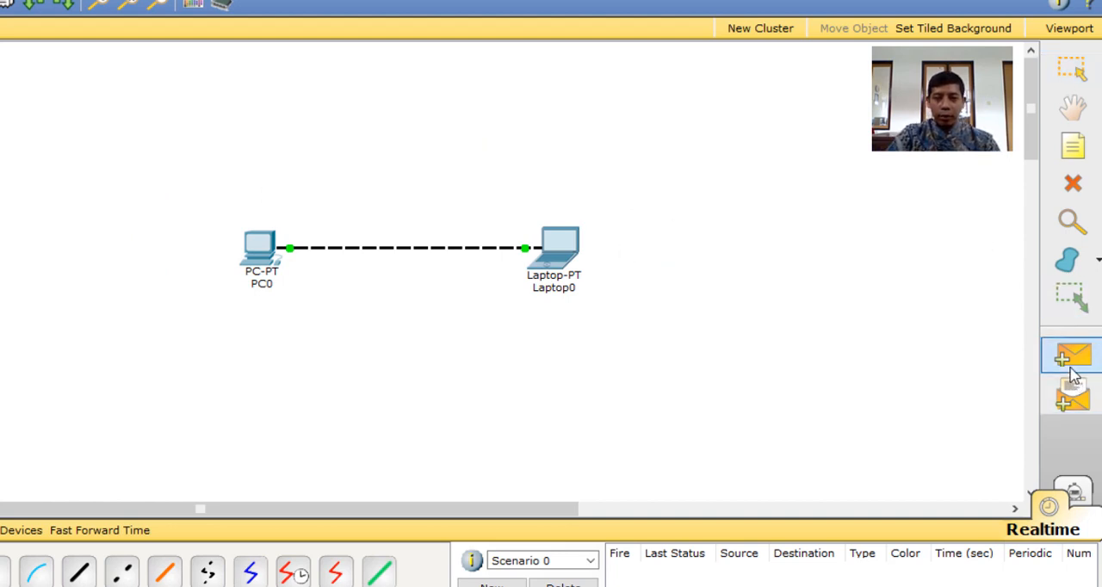
click(558, 256)
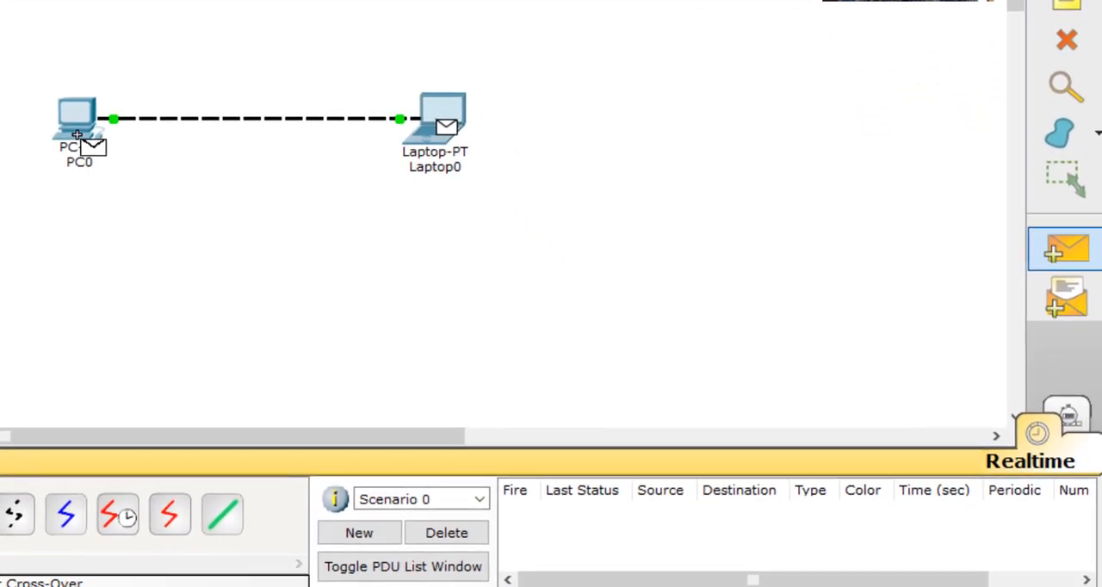
click(76, 131)
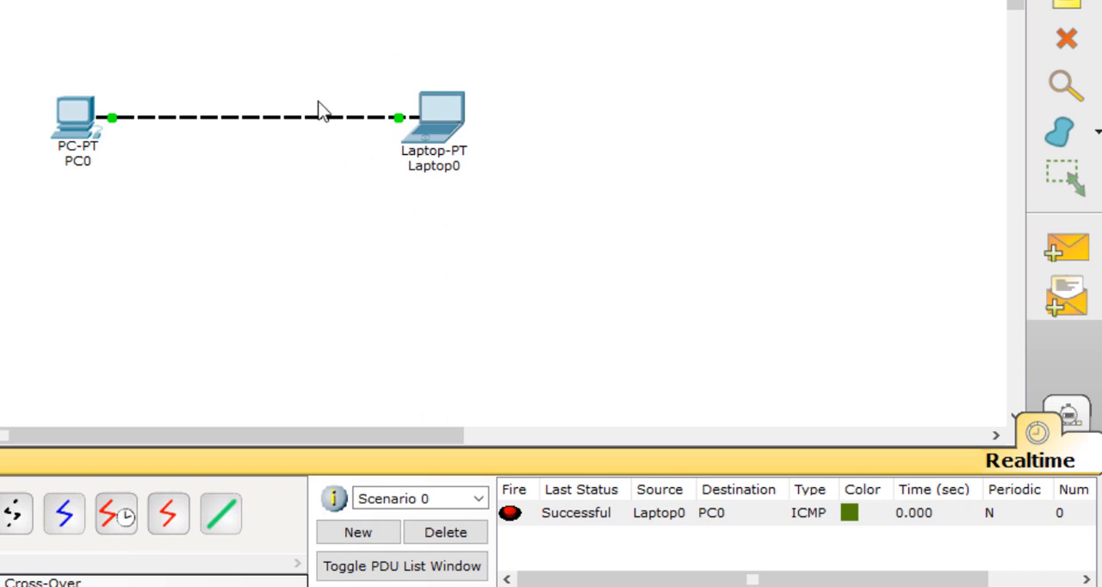
click(1047, 248)
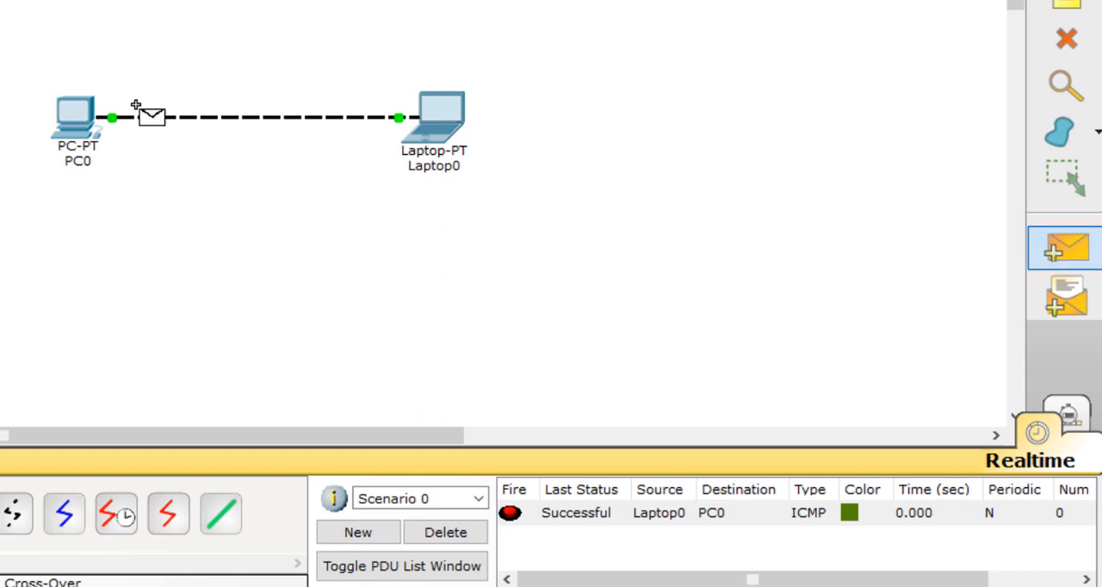
click(76, 112)
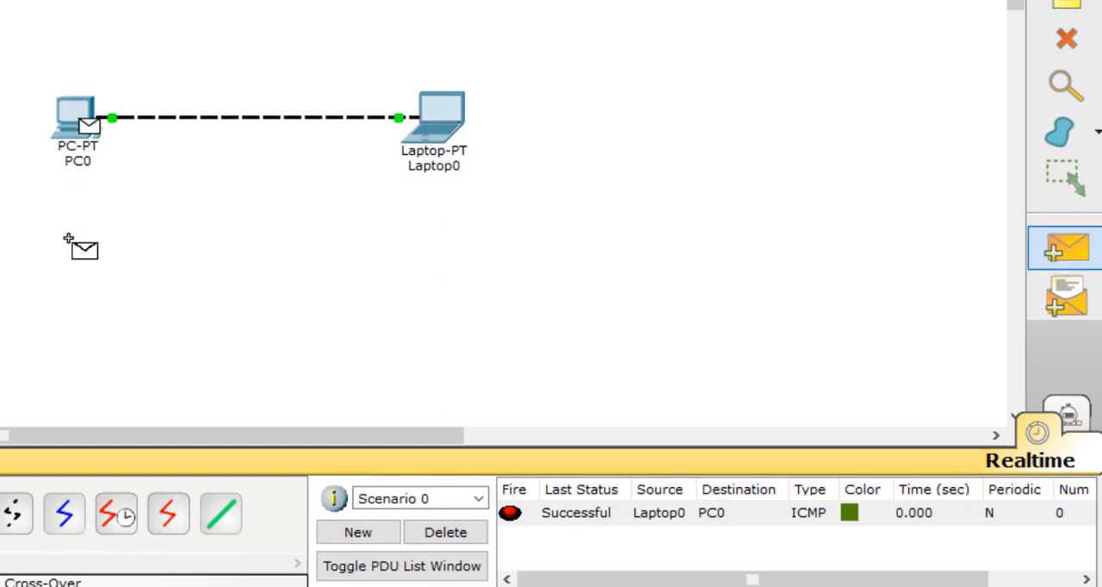
click(438, 135)
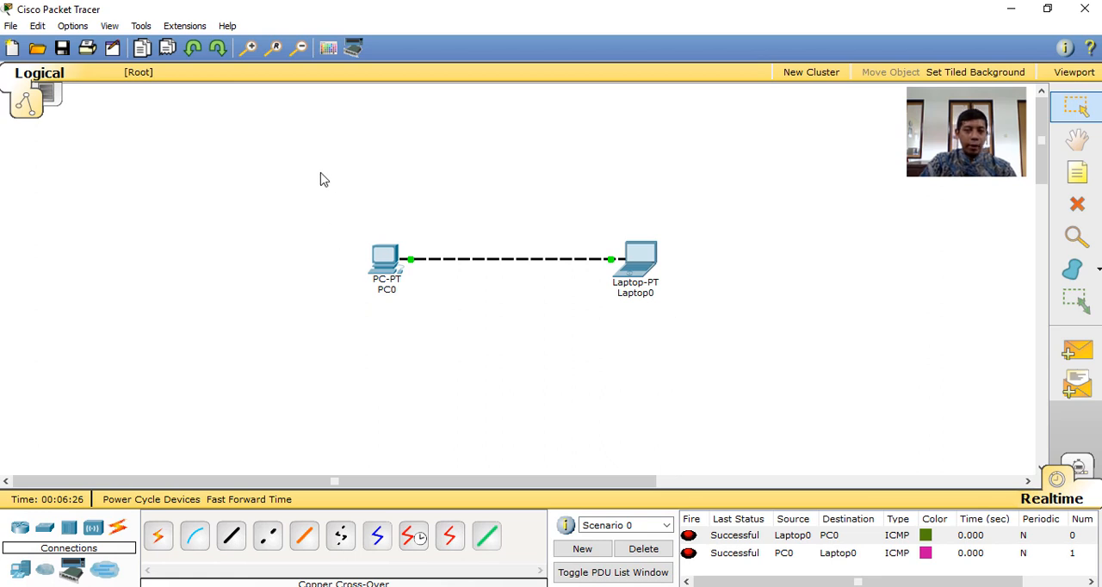
Add a generic Server-PT end device above the cable, midway between PC0 and Laptop0
click(20, 571)
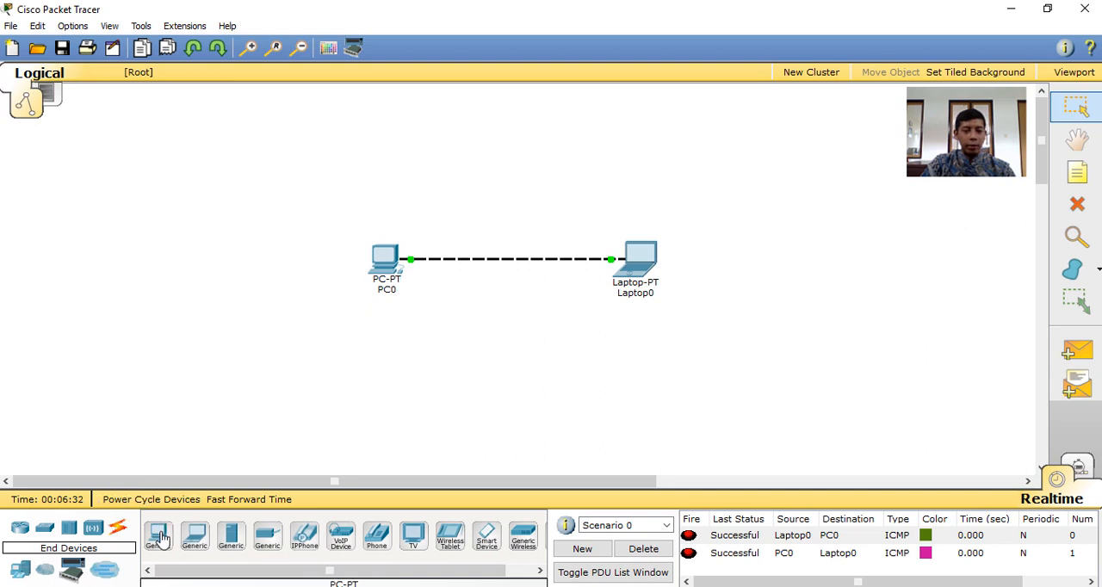
click(232, 541)
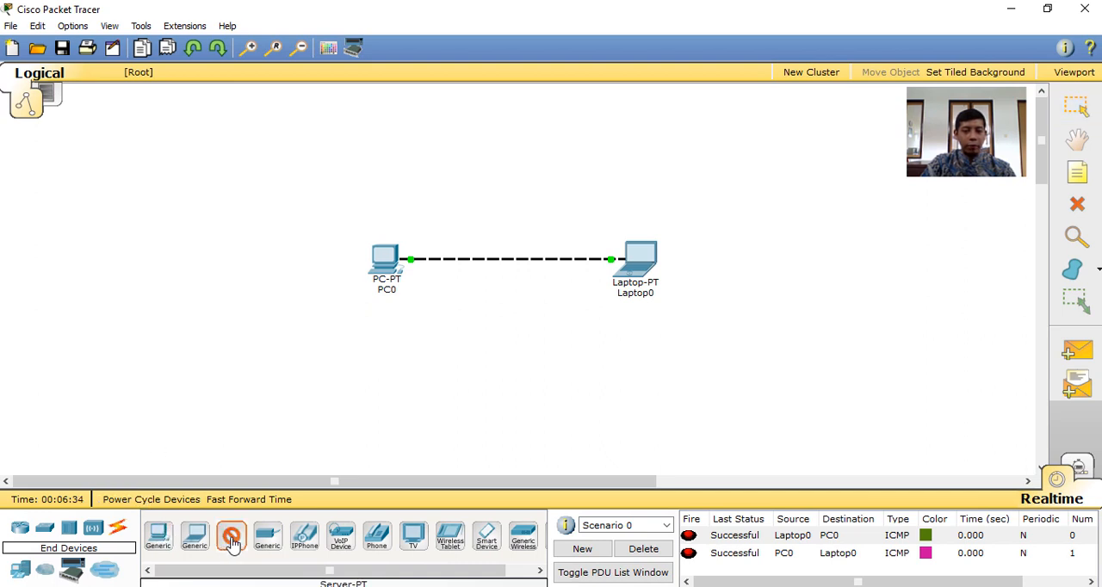
click(510, 149)
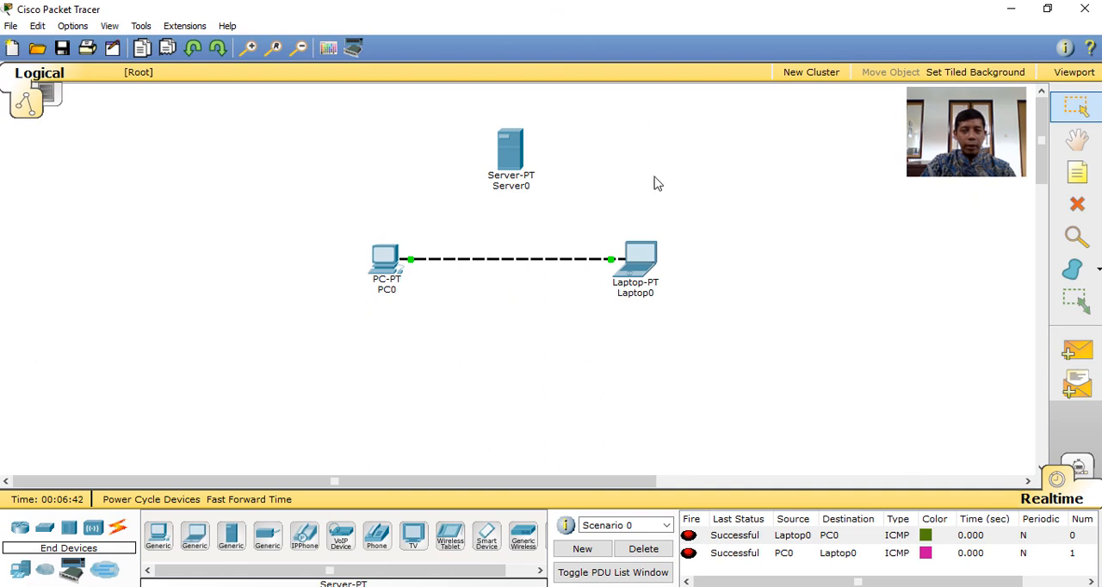
Delete the cross-over cable between PC0 and Laptop0
mouse_move(513, 267)
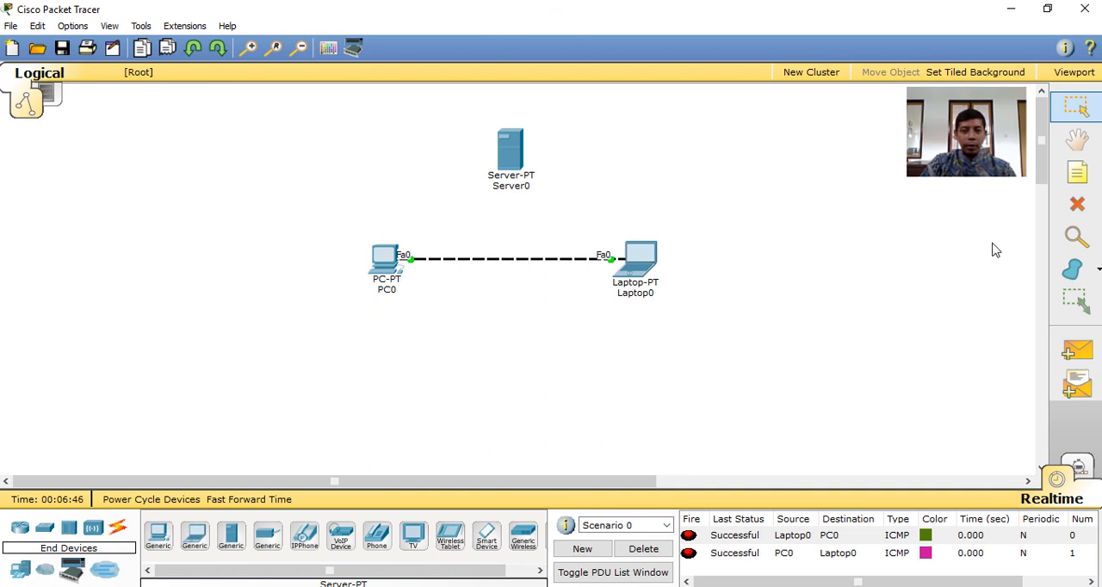
click(1077, 204)
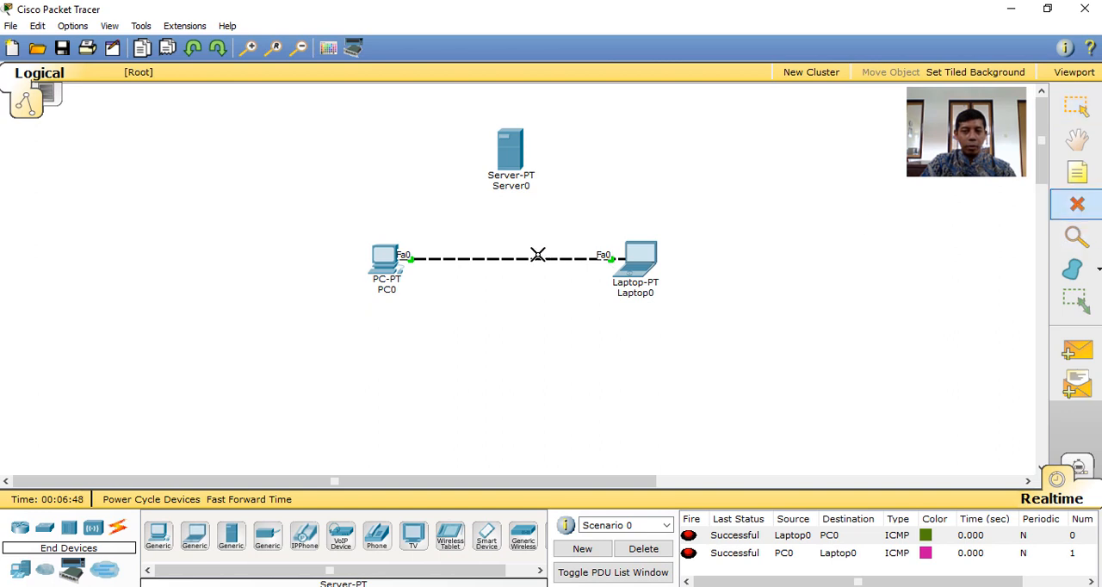
click(510, 258)
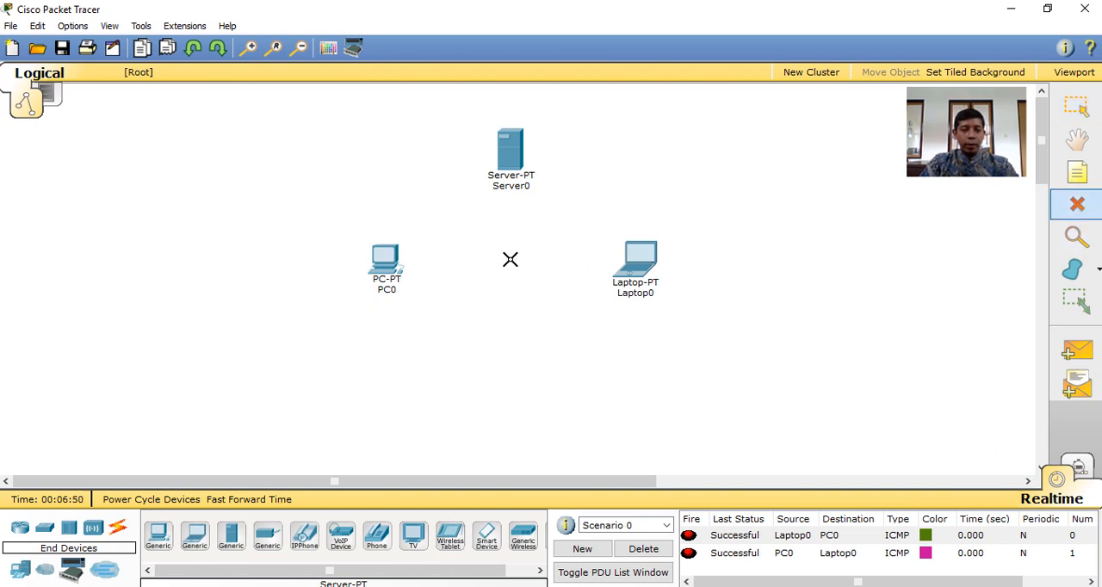
Add a 2950-24 switch midway between PC0 and Laptop0, below Server0
key(Escape)
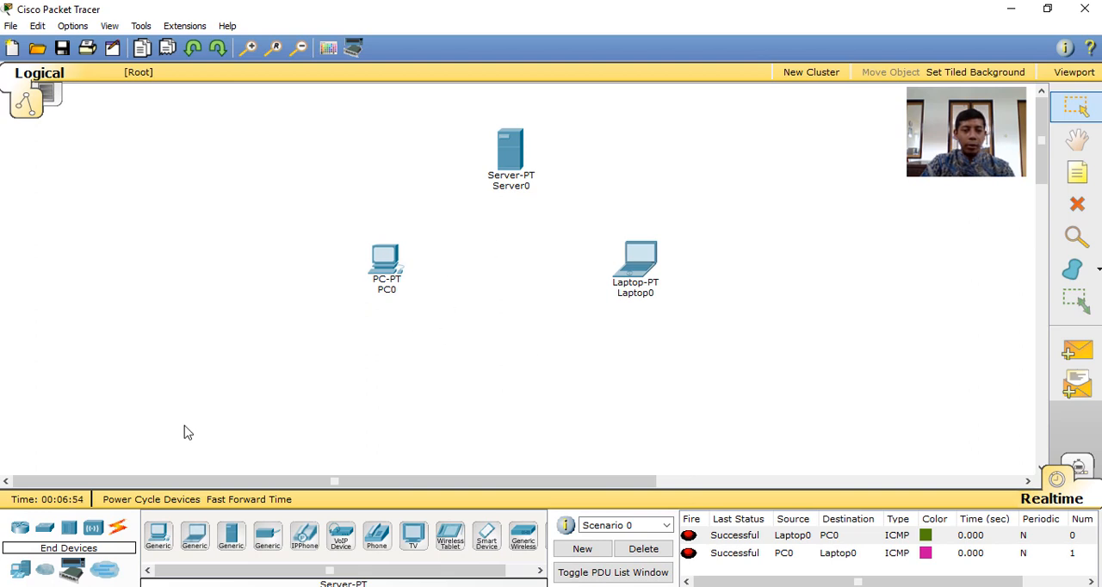
click(47, 532)
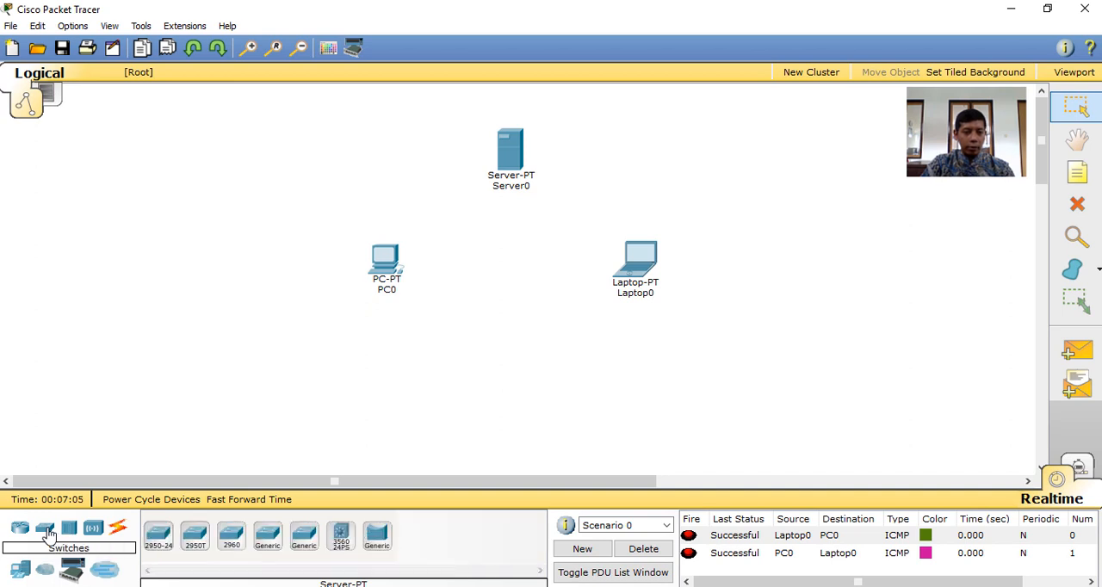
click(157, 542)
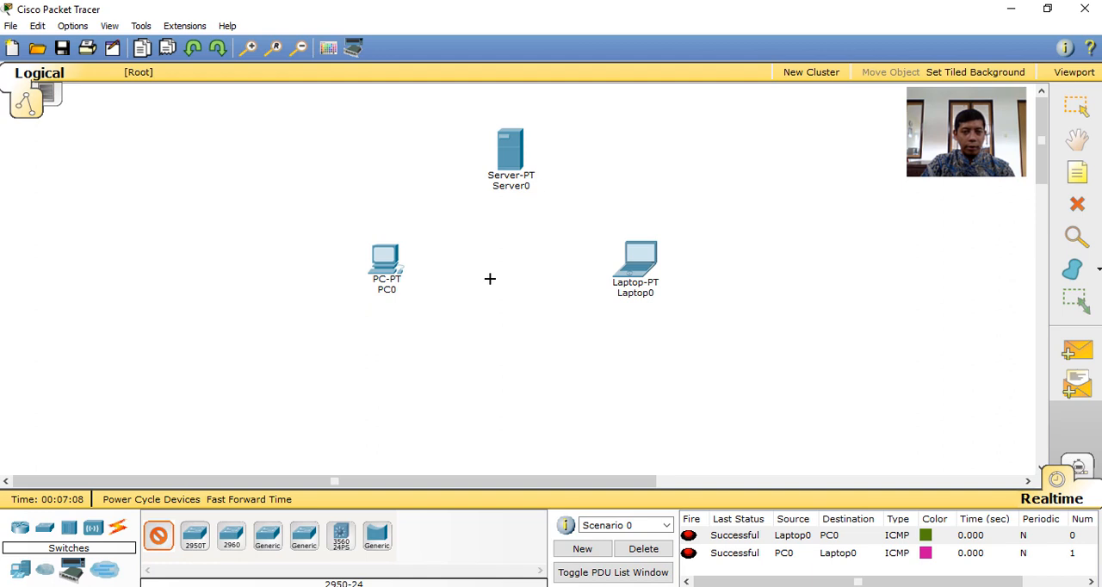
click(505, 252)
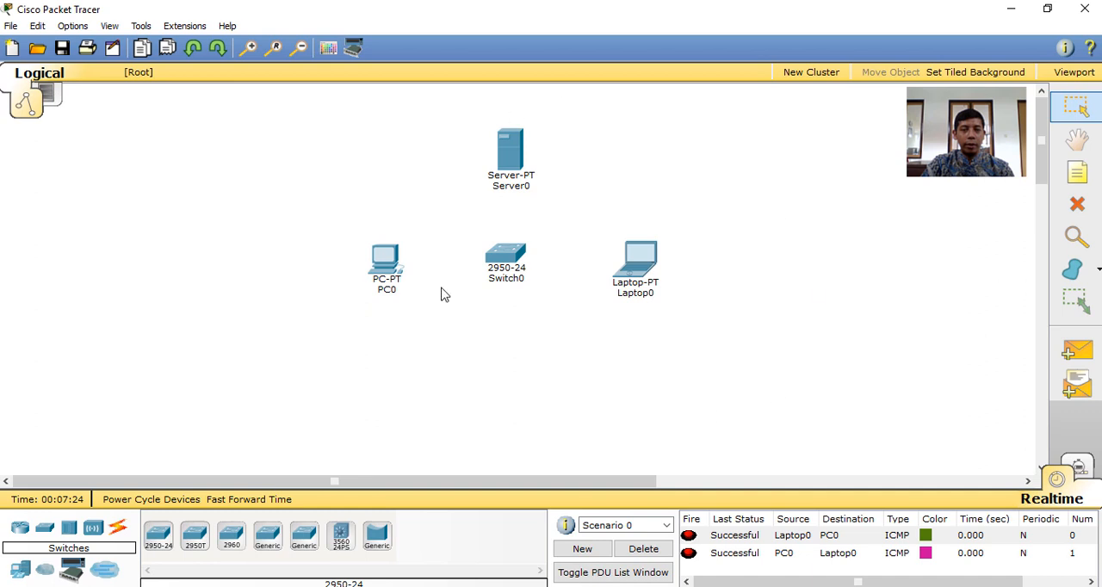
Connect PC0's FastEthernet0 to Switch0's FastEthernet0/1 with a copper straight-through cable and move PC0 farther from the switch
click(118, 530)
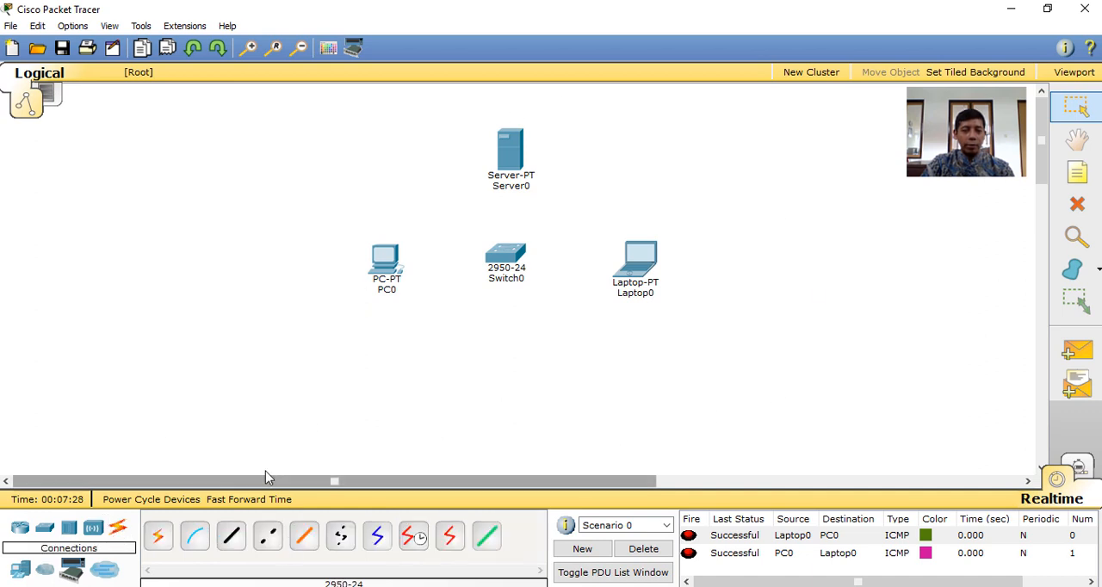
click(233, 538)
click(388, 257)
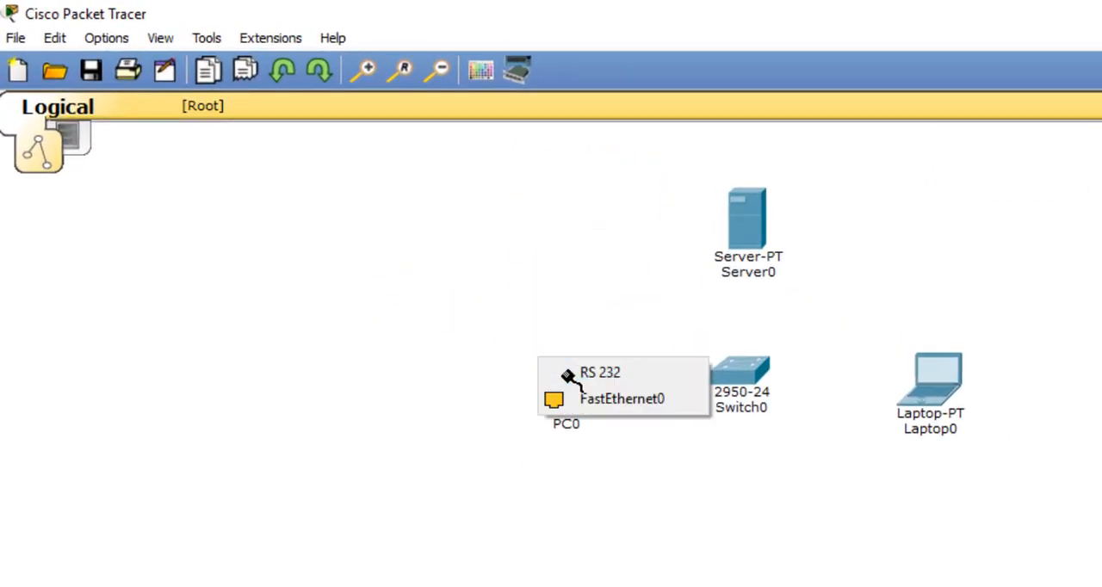
click(594, 399)
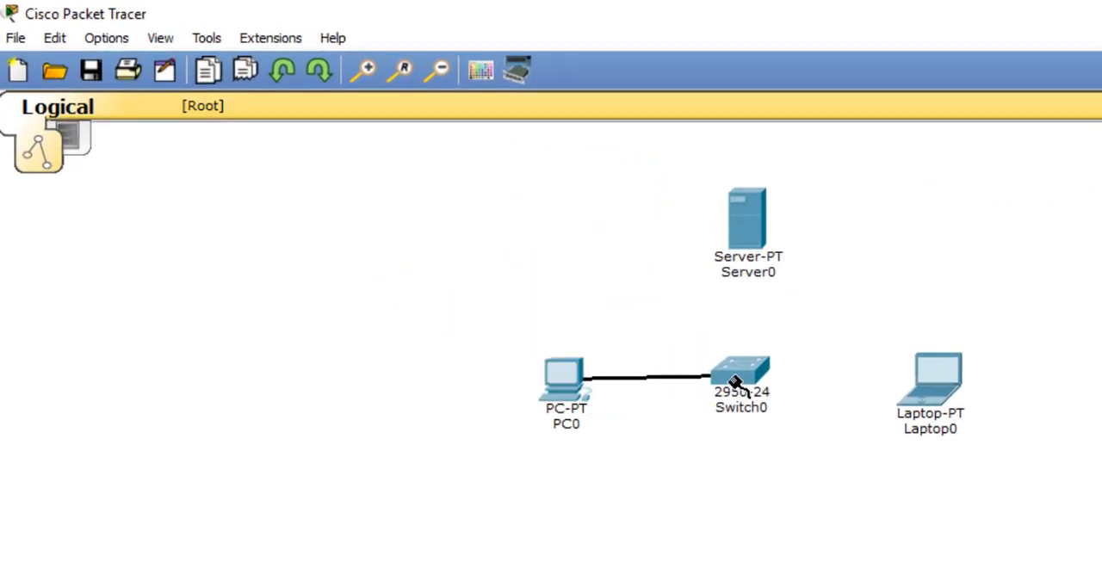
click(734, 382)
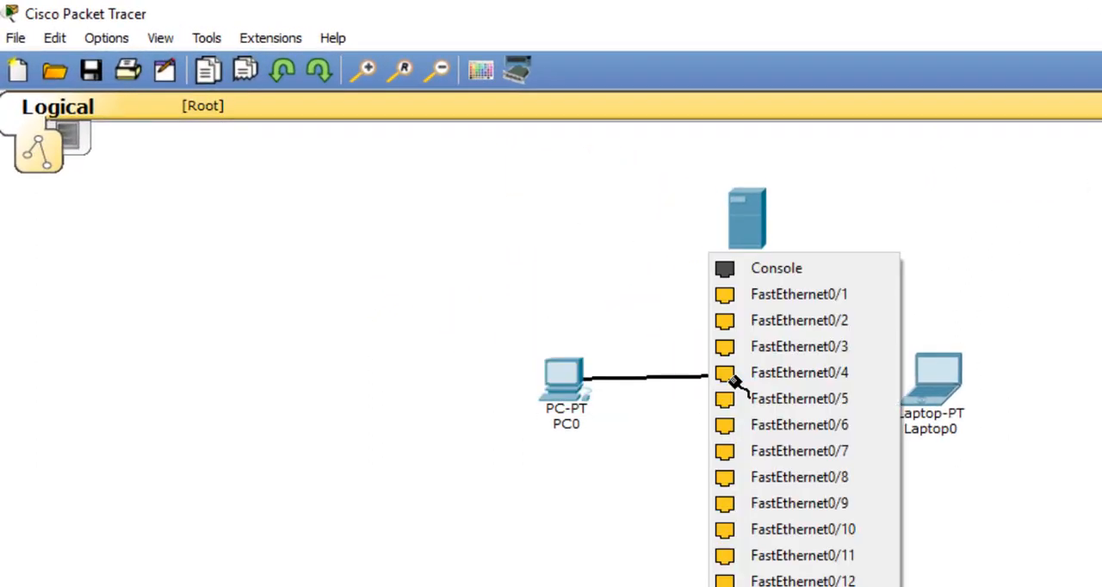
click(814, 298)
drag(566, 372, 523, 369)
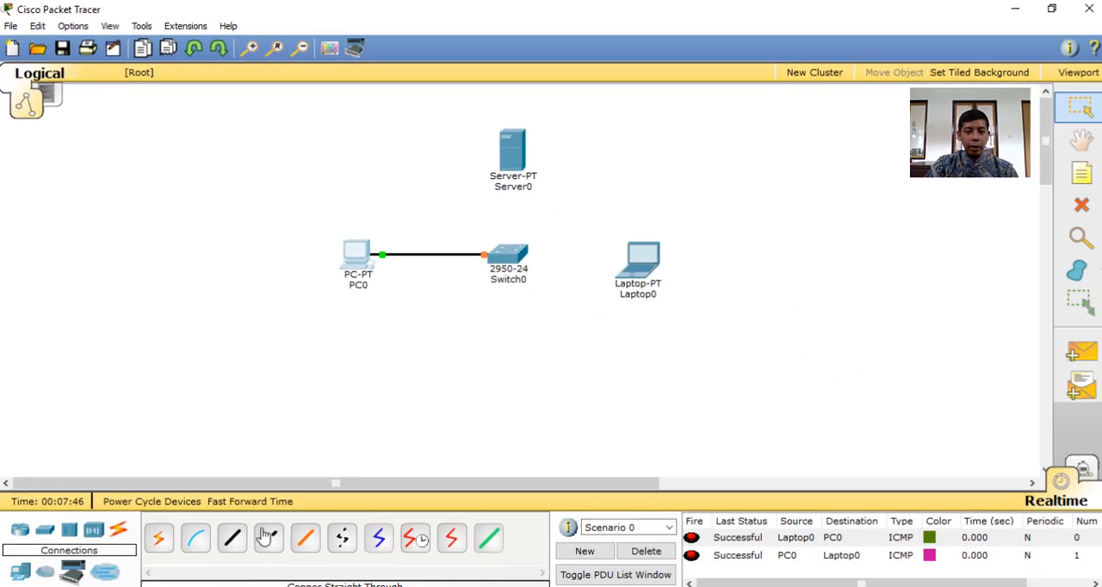
Connect Laptop0's FastEthernet0 to Switch0's FastEthernet0/2 with a copper straight-through cable and move Laptop0 farther from the switch
click(232, 538)
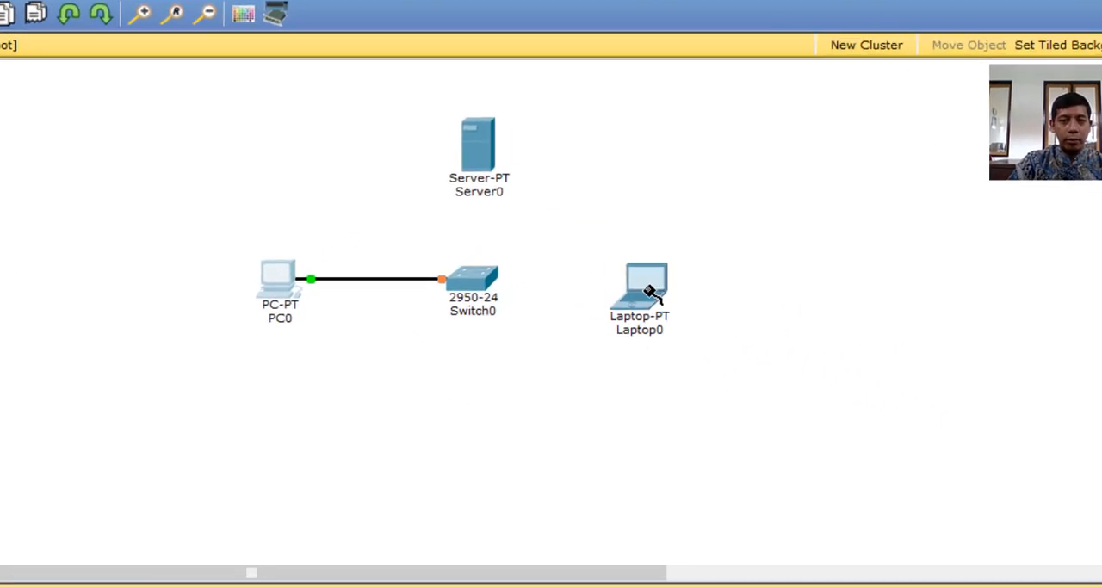
click(648, 296)
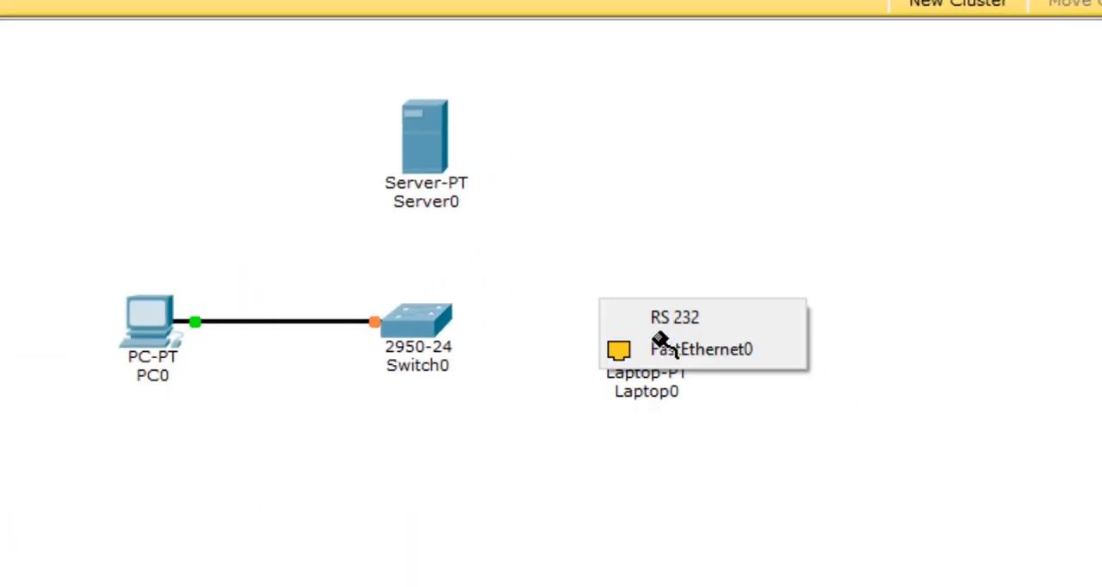
click(749, 349)
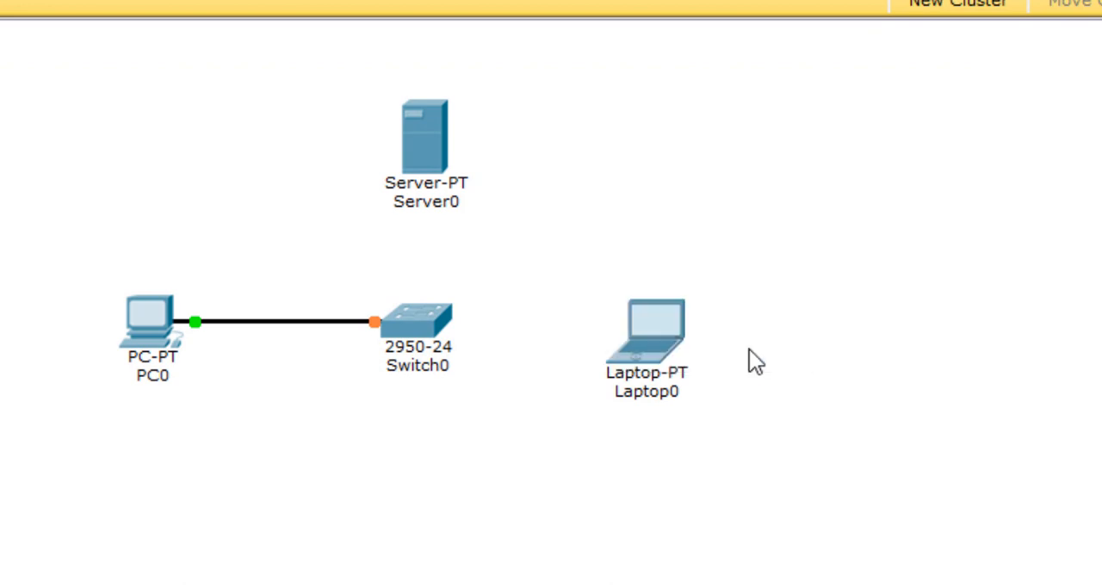
click(431, 320)
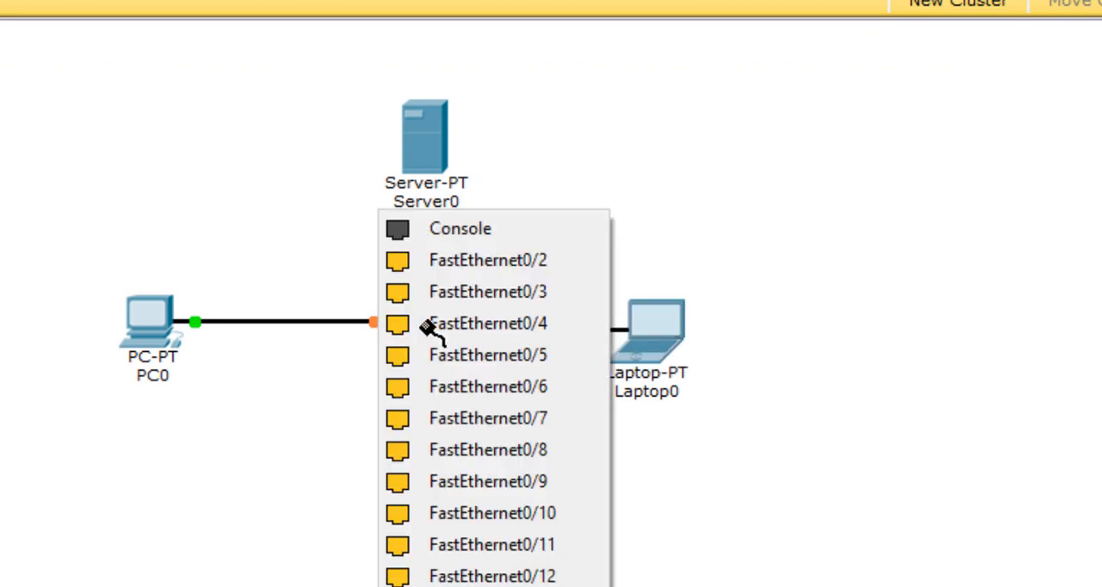
click(499, 262)
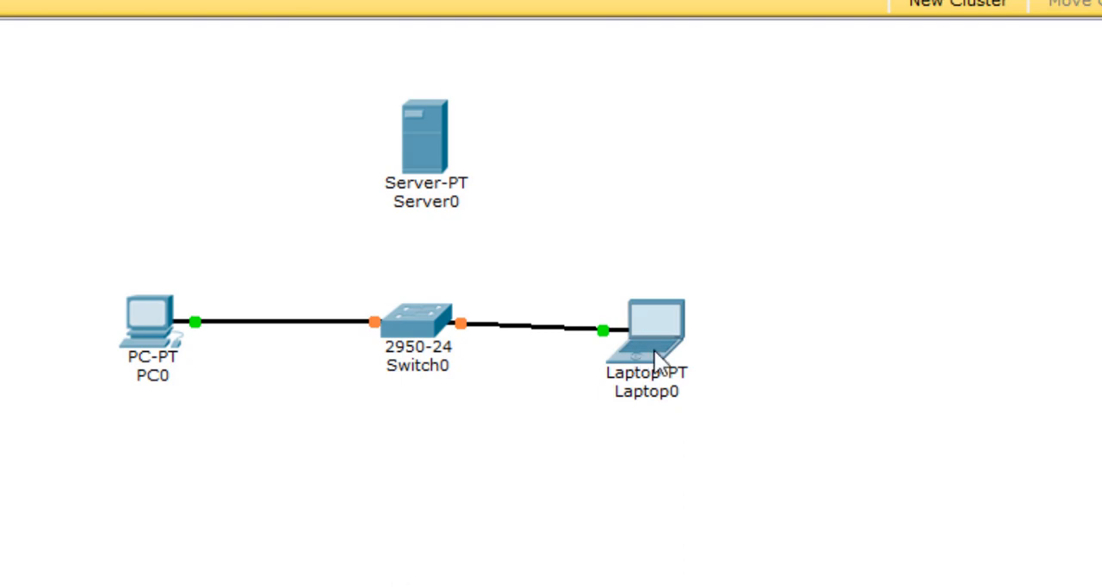
drag(655, 351, 716, 339)
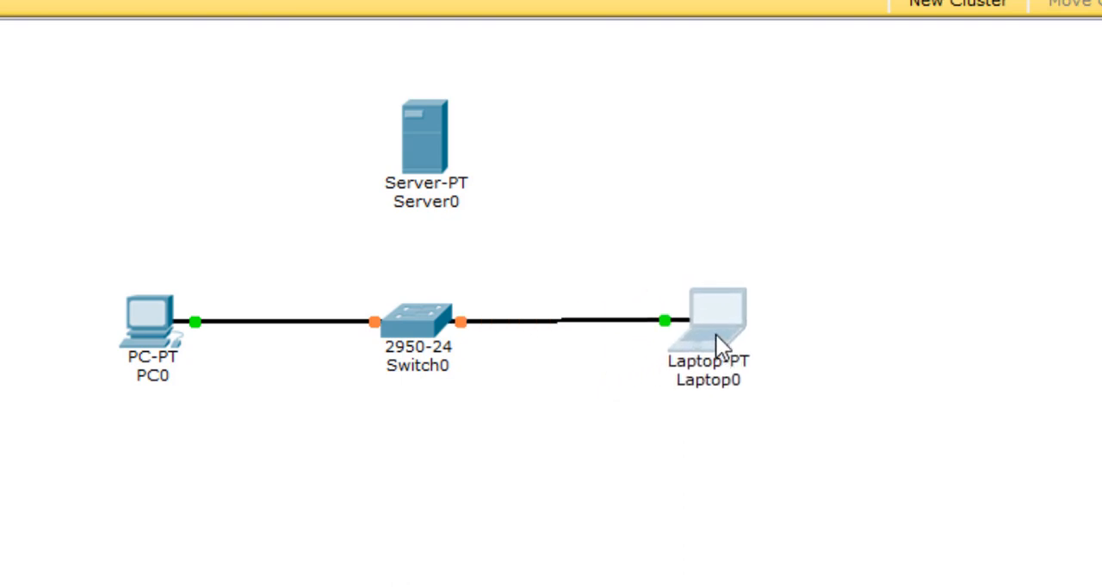
mouse_move(717, 335)
mouse_down()
mouse_move(710, 343)
mouse_move(713, 334)
mouse_up()
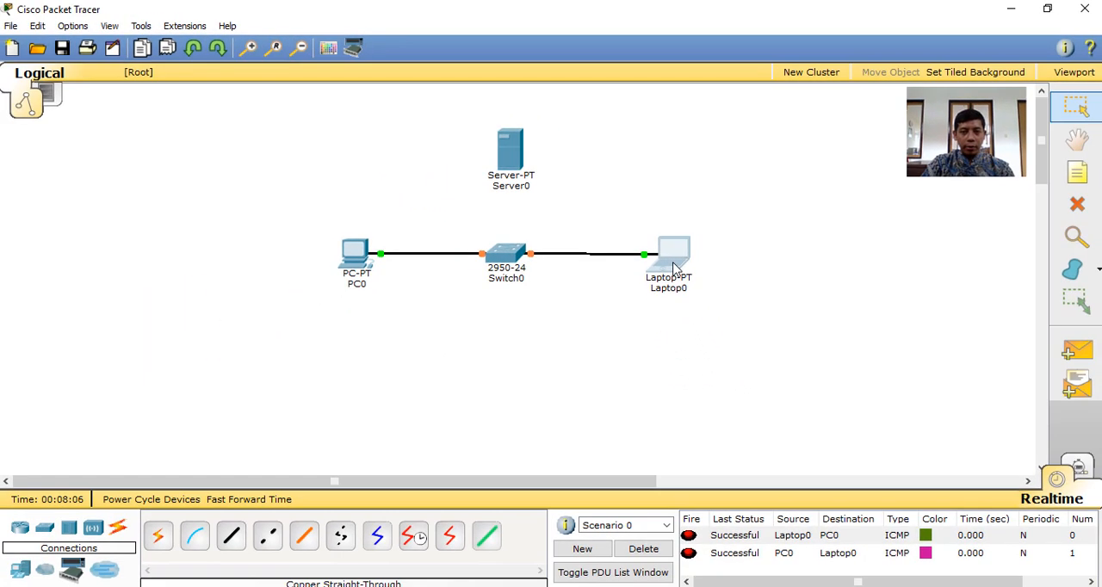
Connect Server0 to Switch0 with a copper straight-through cable and reposition Server0 higher, straight above the switch
click(234, 535)
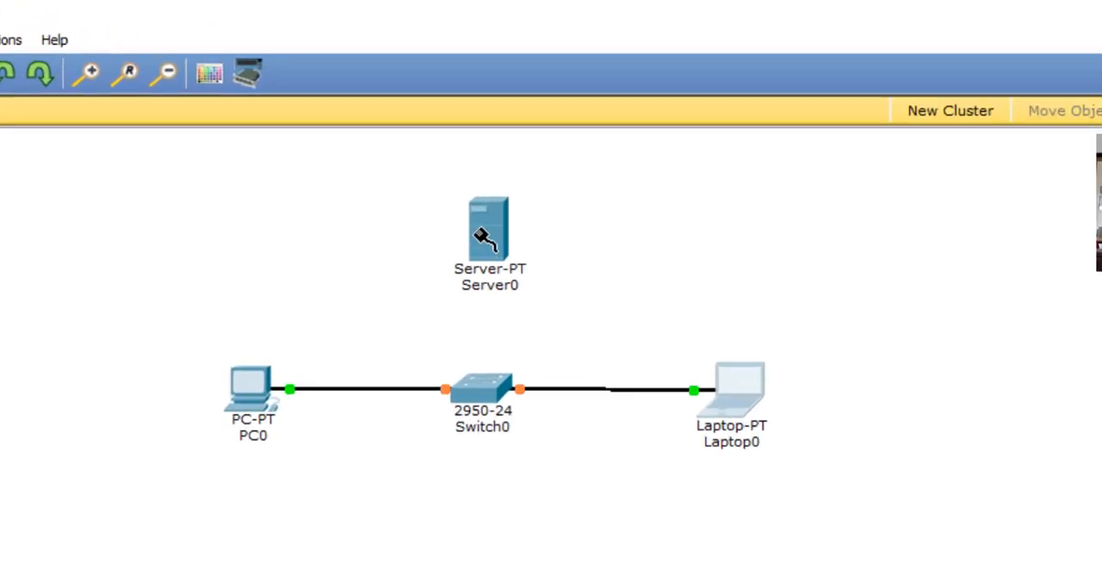
click(494, 157)
click(525, 140)
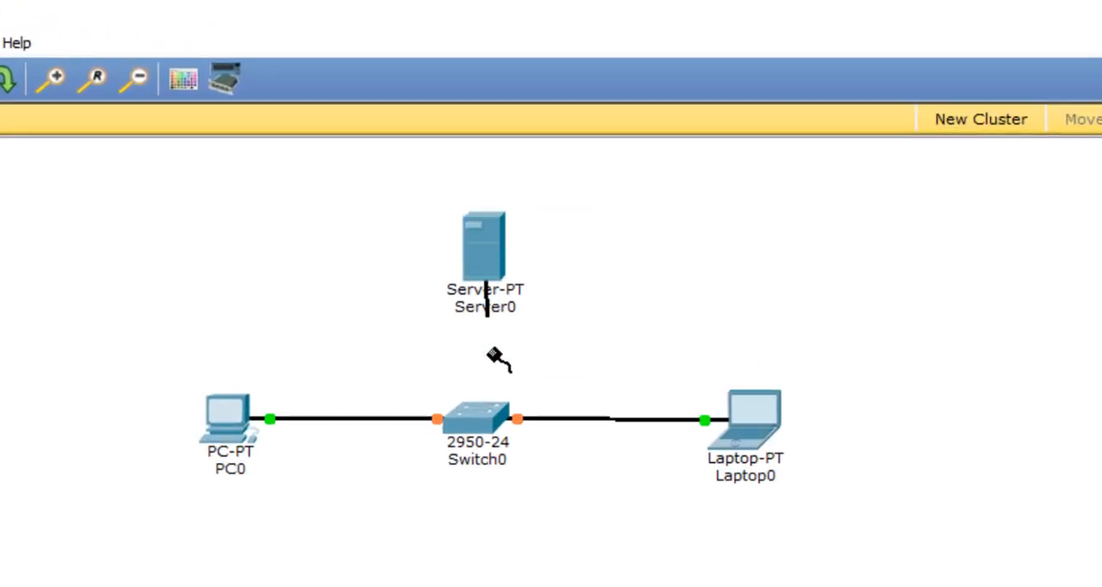
click(486, 416)
click(534, 392)
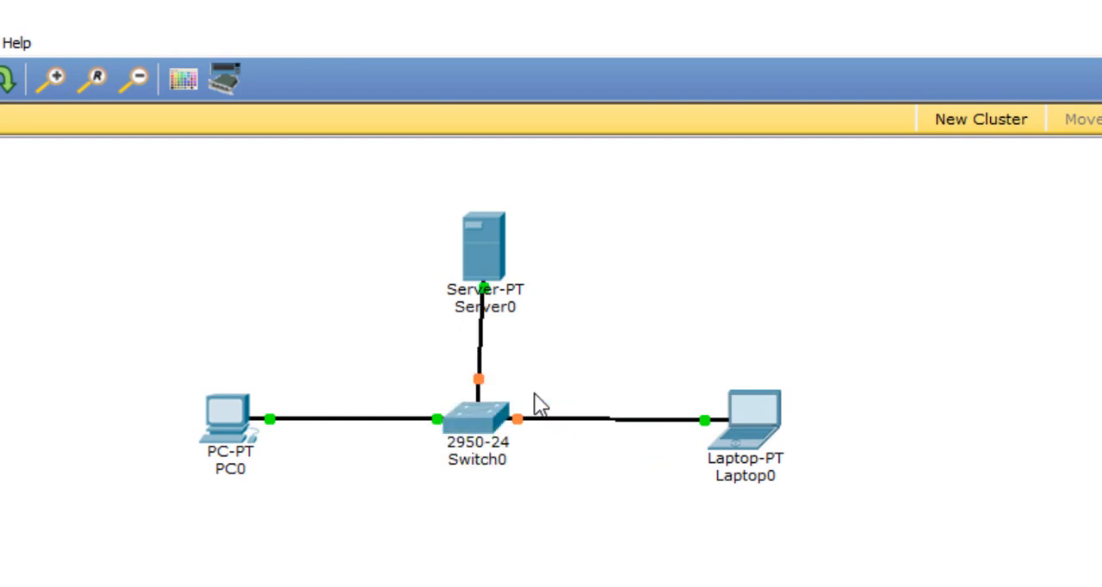
drag(491, 253, 483, 210)
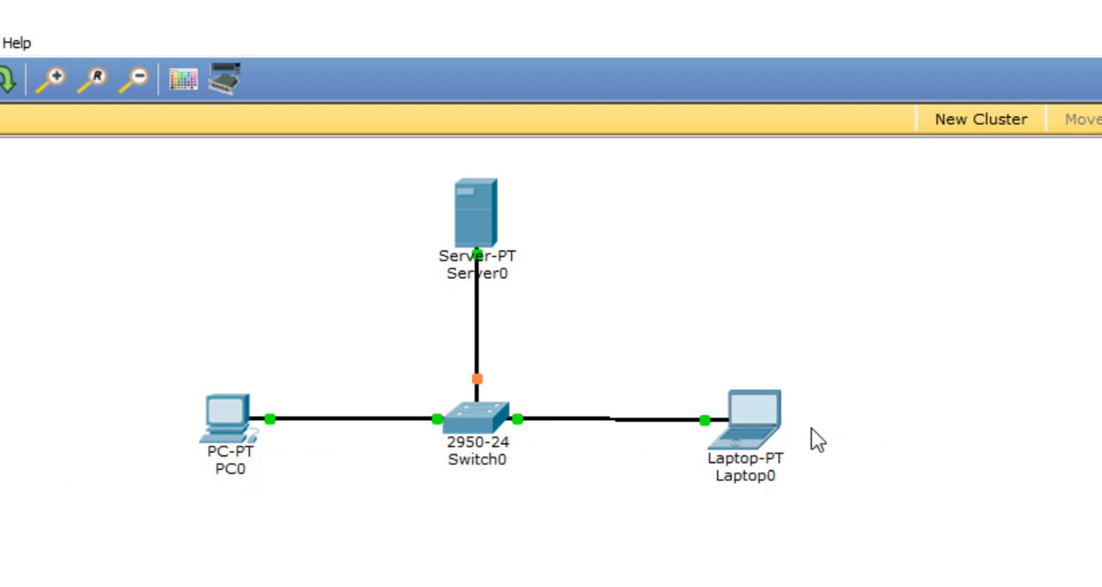
drag(760, 441, 759, 438)
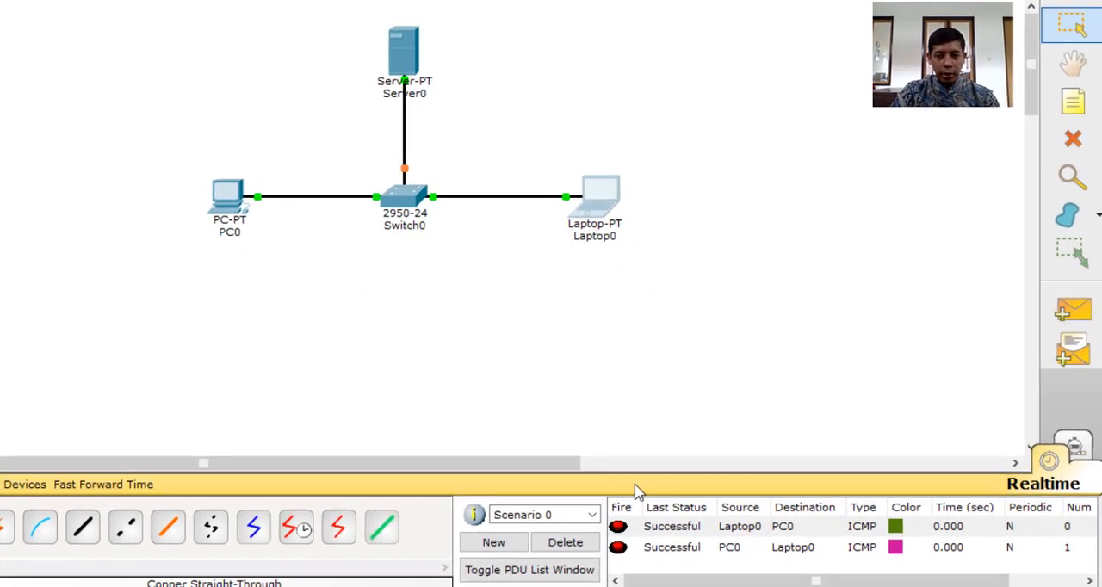
Clear the old PDUs from Scenario 0 and send a simple PDU from PC0 to Laptop0
click(377, 525)
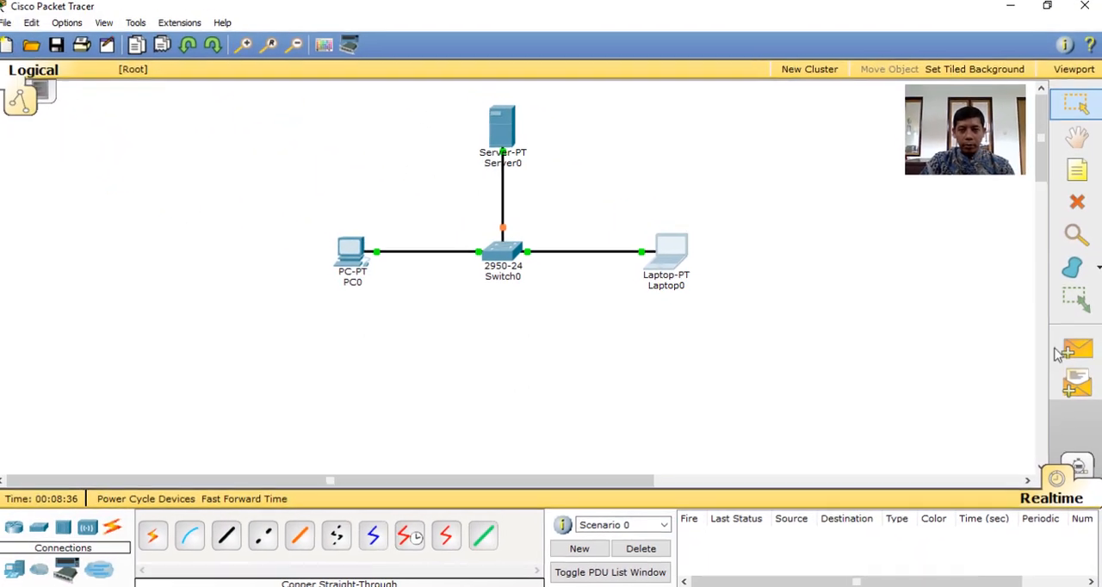
click(1082, 365)
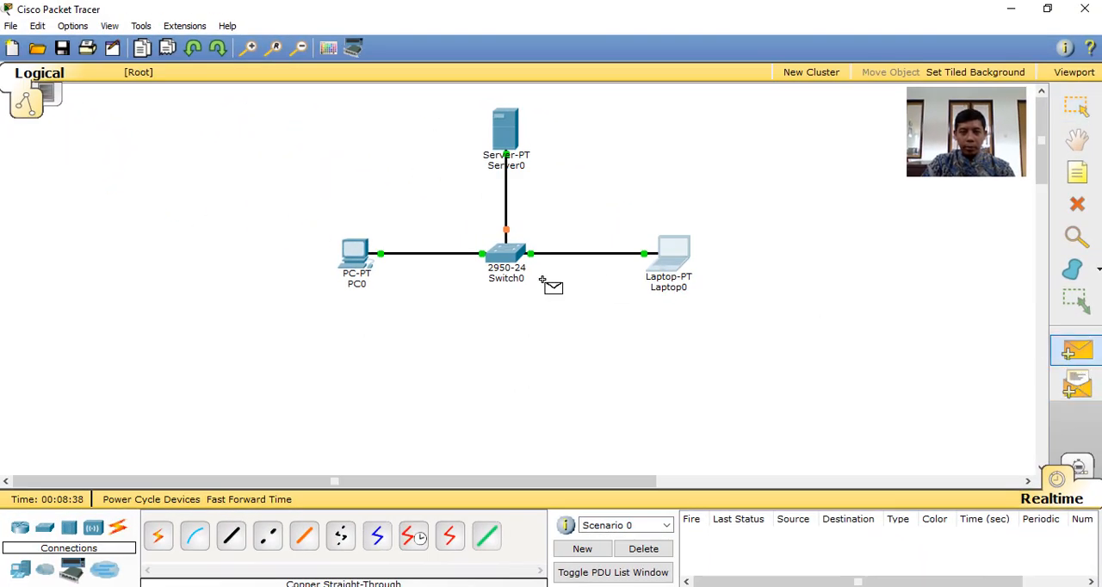
click(360, 258)
click(674, 271)
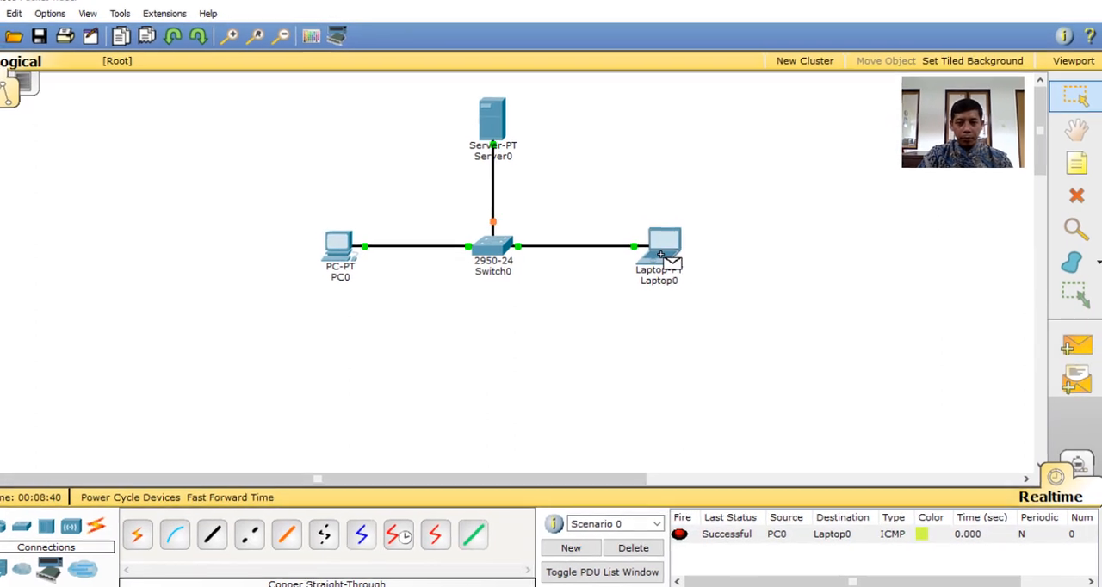
Send a simple PDU from Laptop0 back to PC0
click(1052, 309)
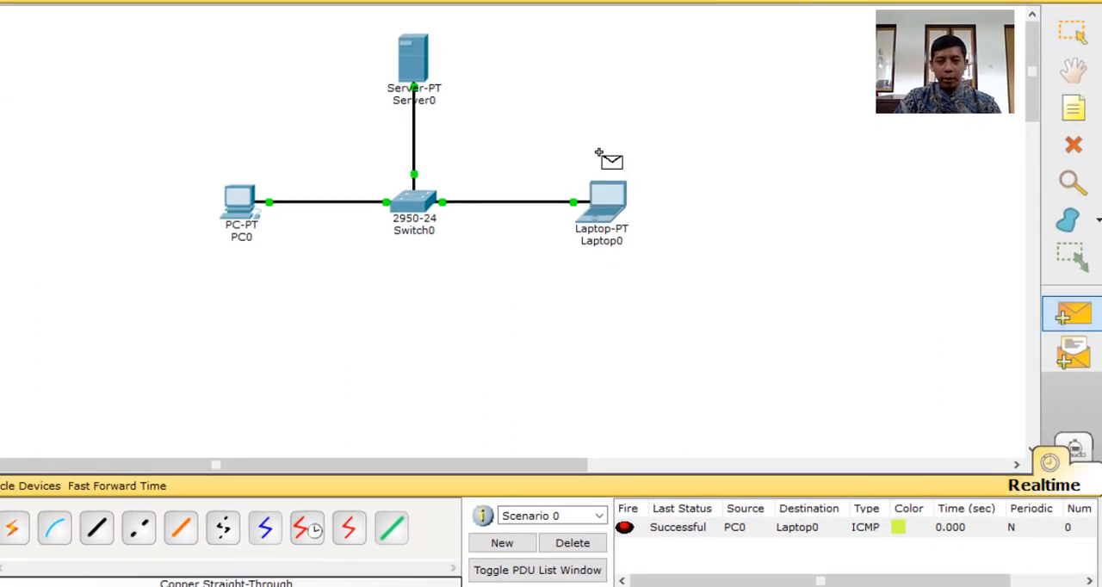
click(607, 199)
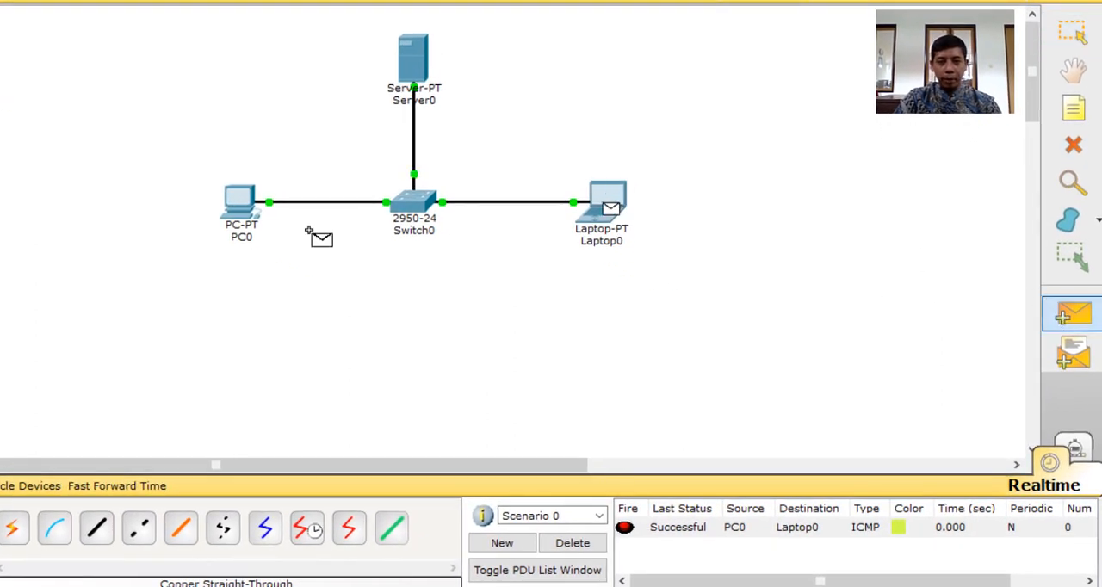
click(244, 200)
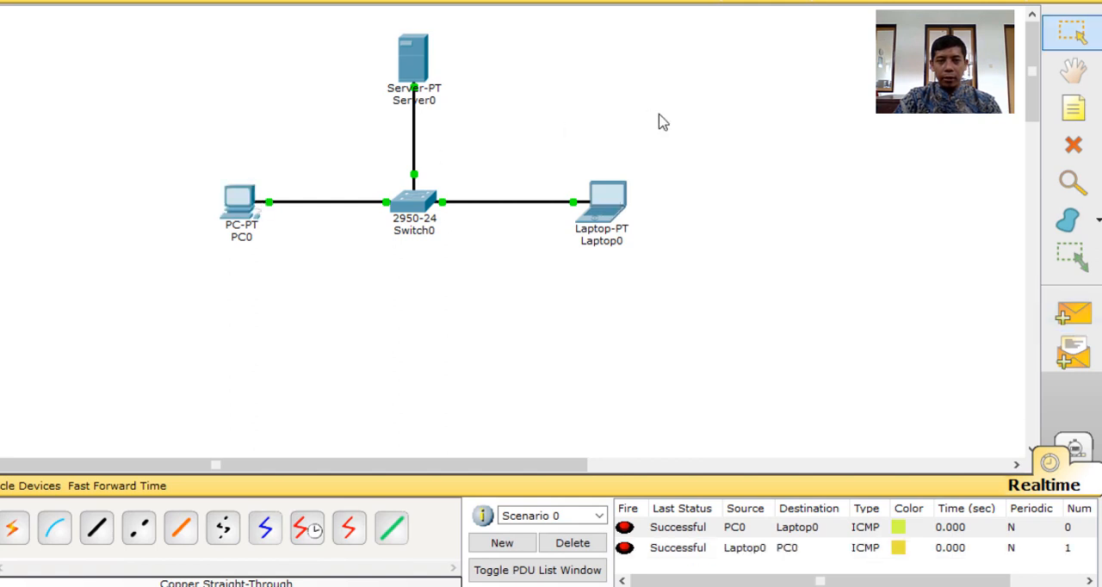
Try to send a simple PDU from Laptop0 to Server0
click(1067, 320)
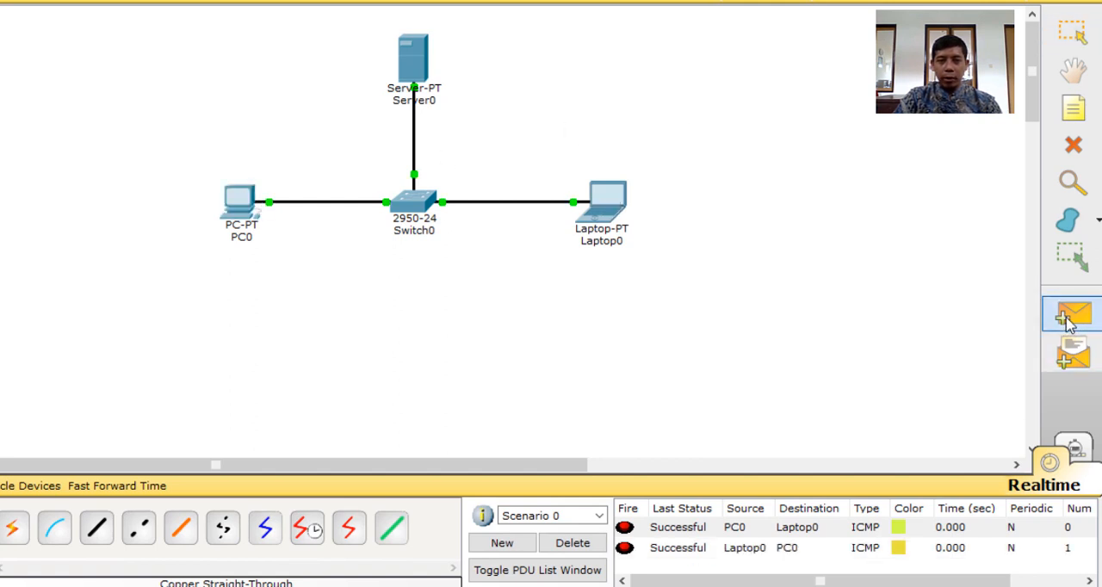
click(621, 216)
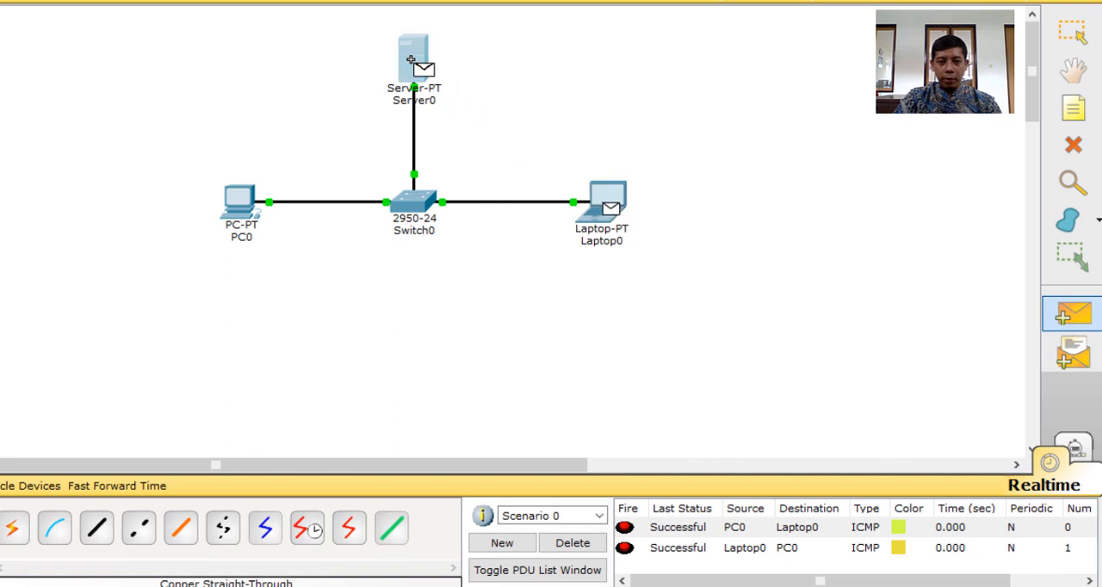
click(421, 64)
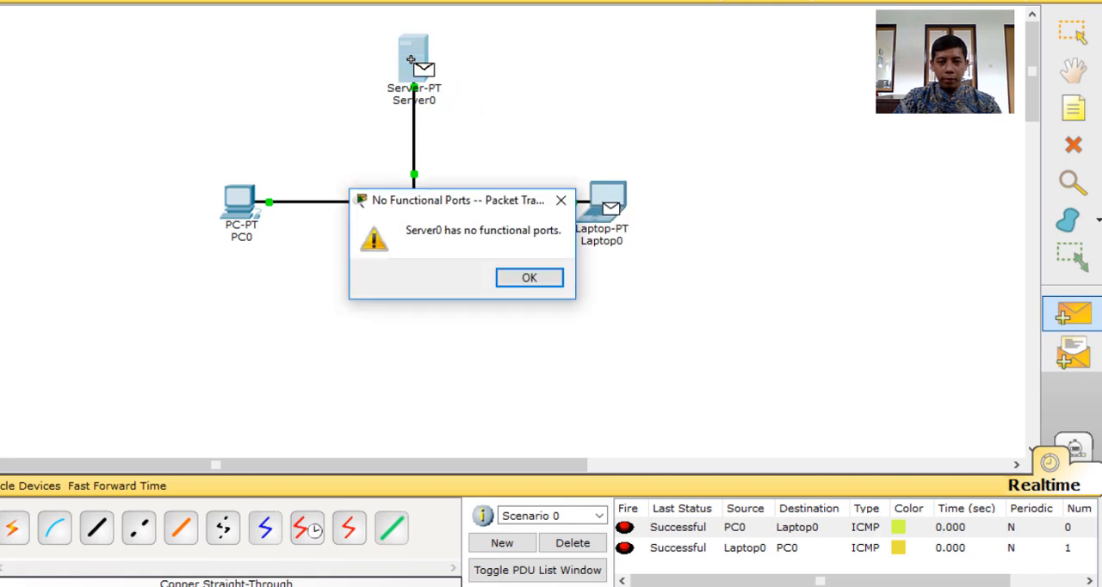
click(529, 278)
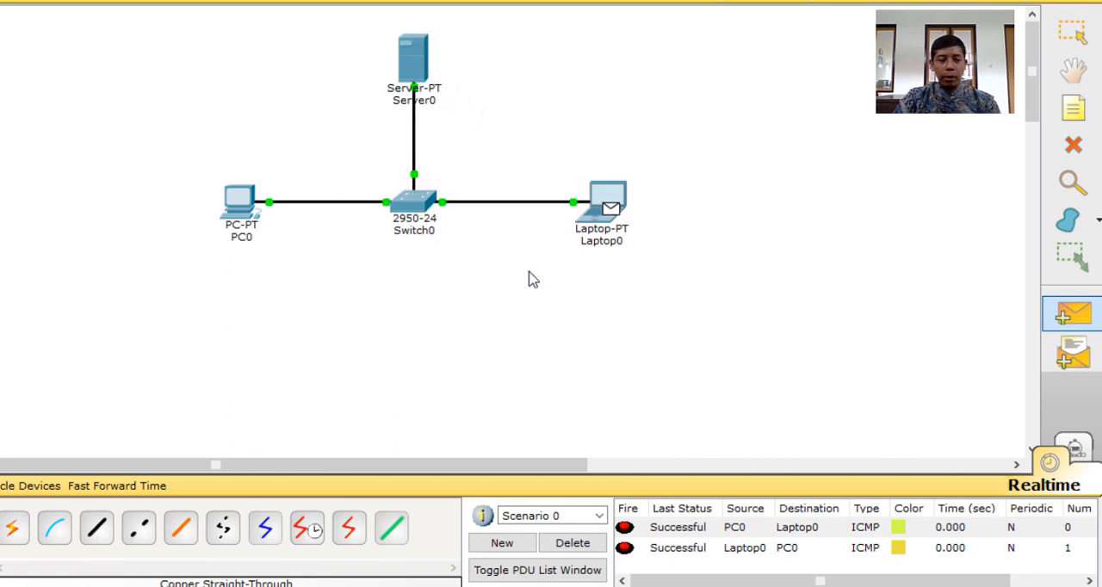
key(Escape)
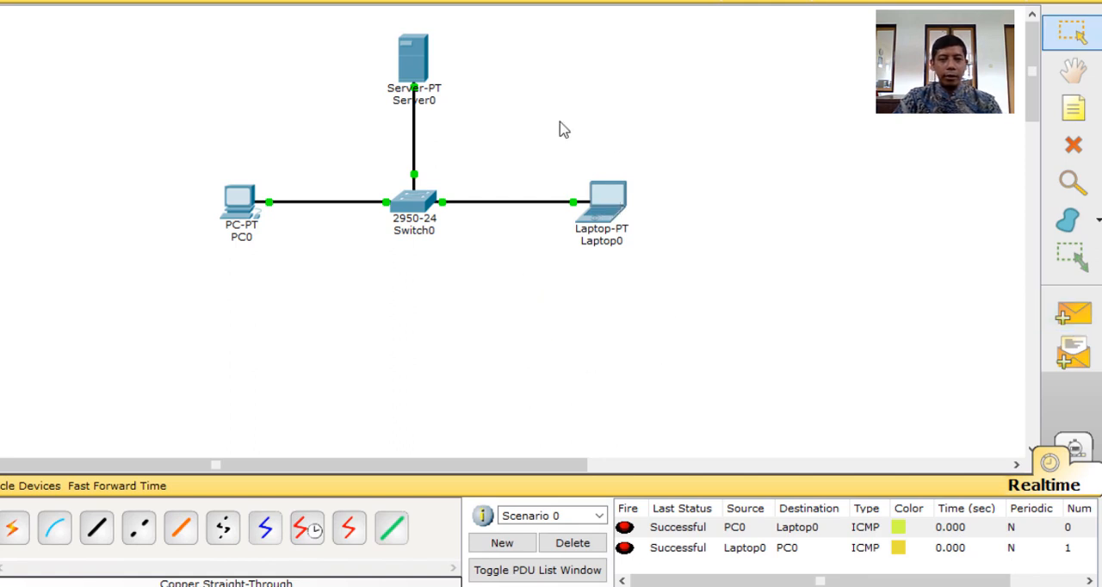
Give Server0 the static IP address 192.168.0.3 with subnet mask 255.255.255.0
click(416, 69)
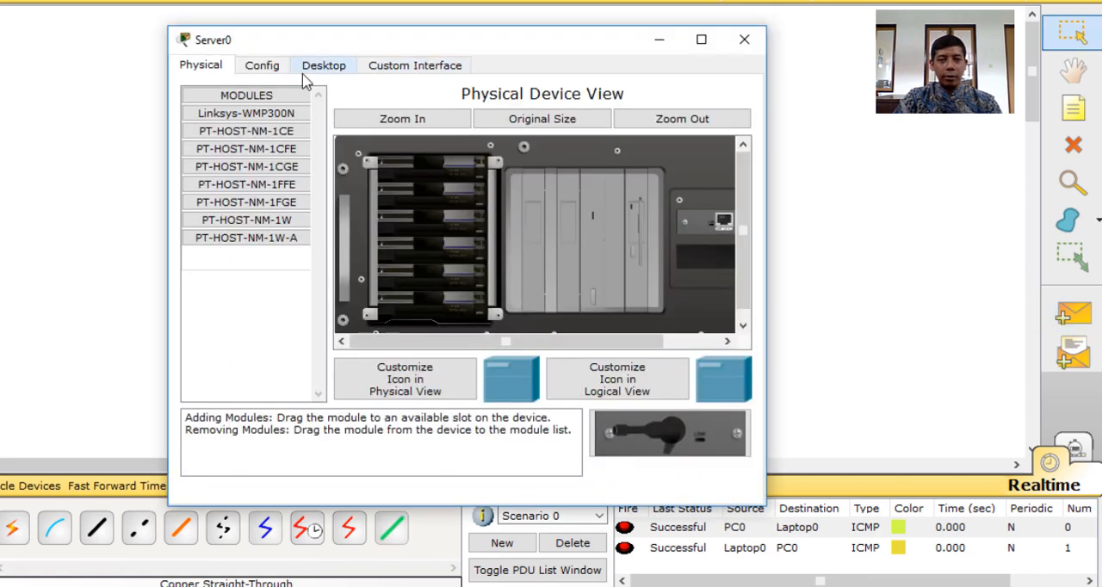
click(332, 65)
click(249, 152)
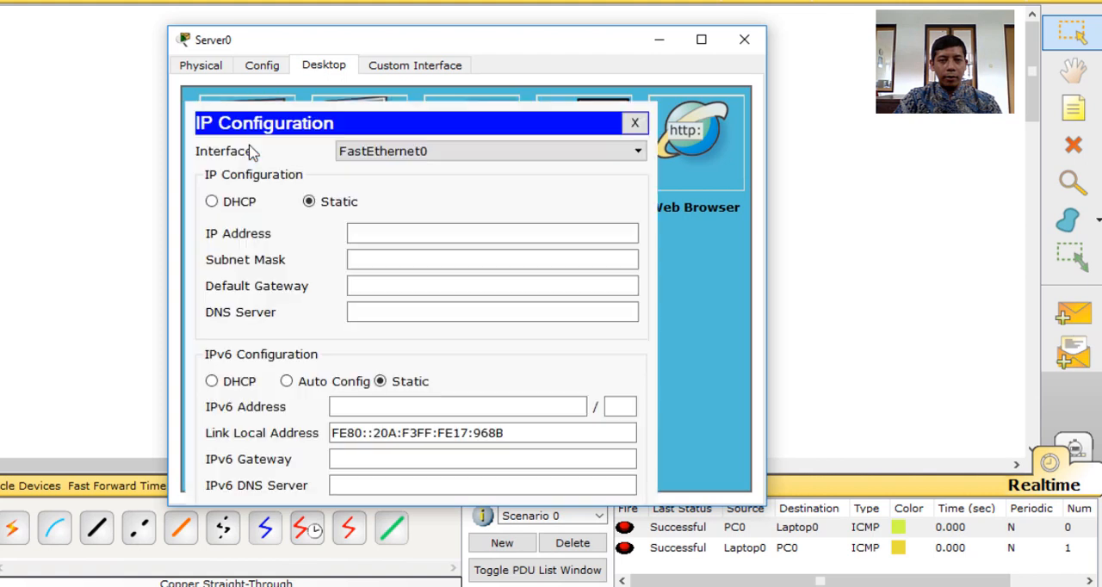
click(378, 234)
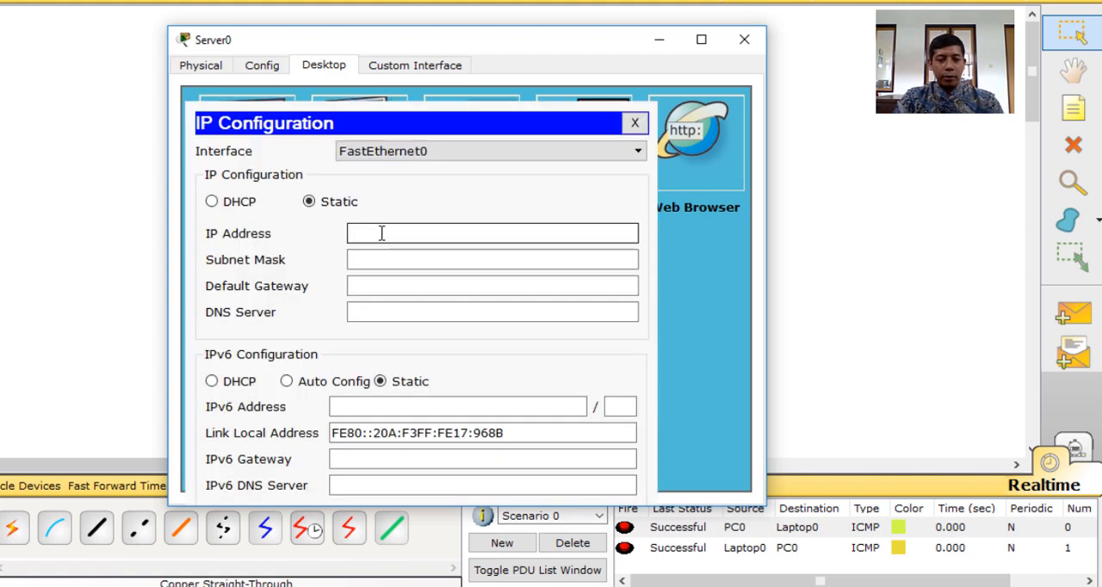
text(192.168.0.1)
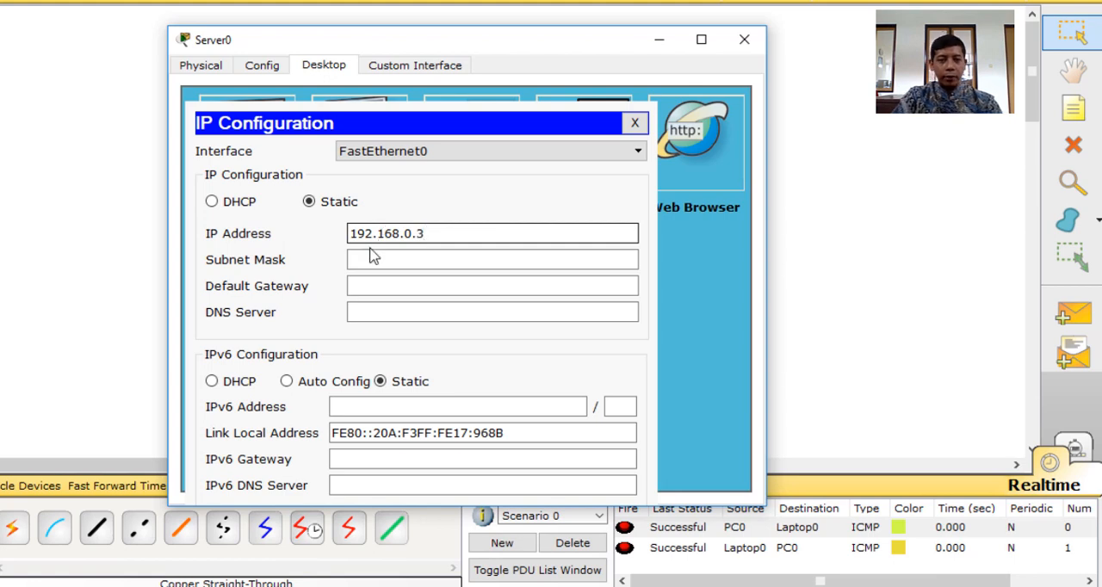
click(373, 260)
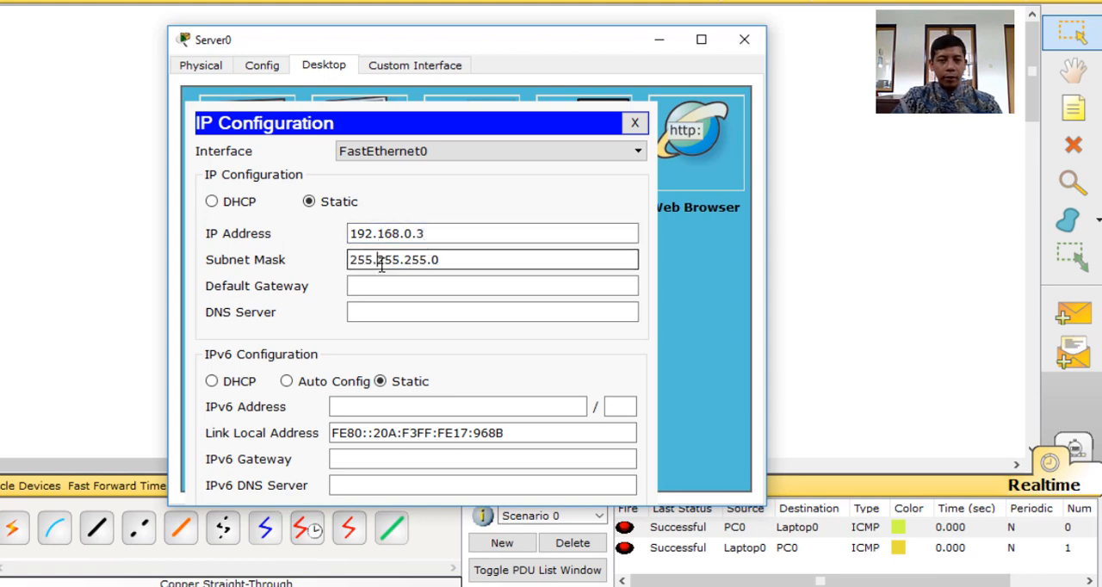
click(744, 40)
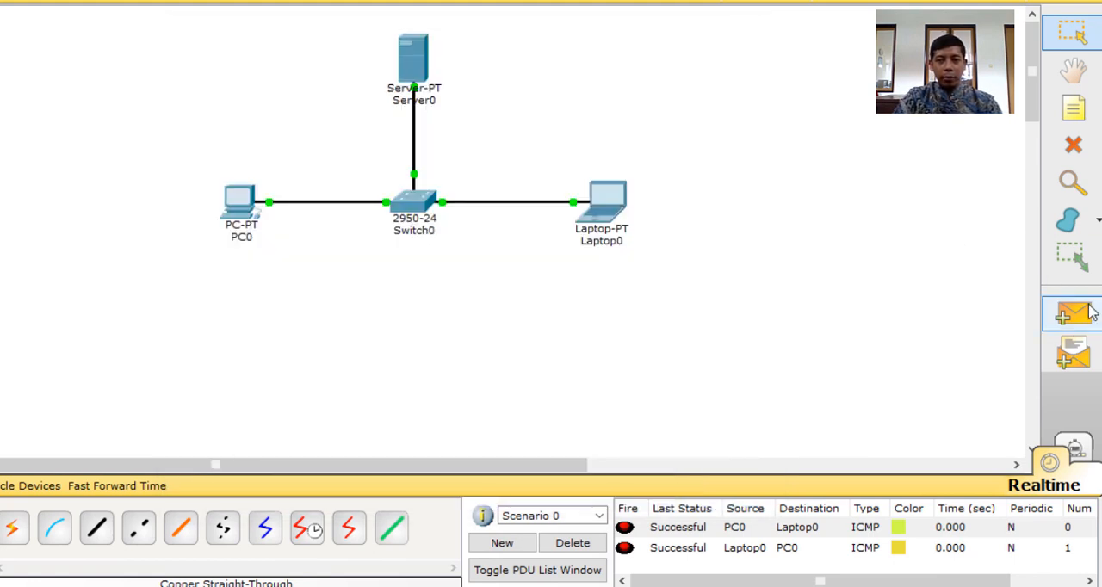
Clear the old PDUs from Scenario 0 and send a simple PDU from Laptop0 to Server0
click(572, 543)
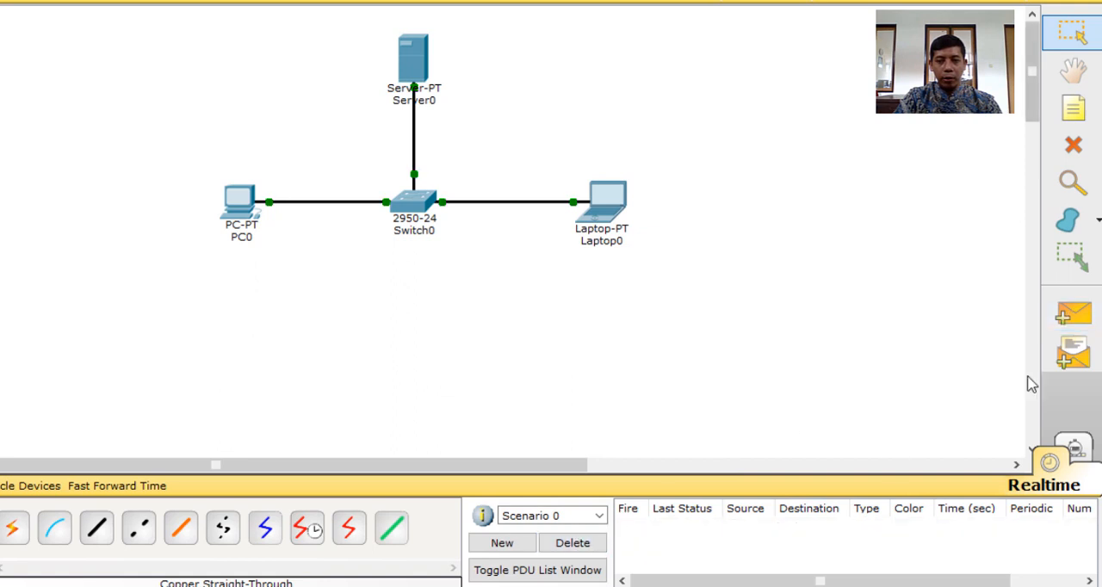
click(1071, 314)
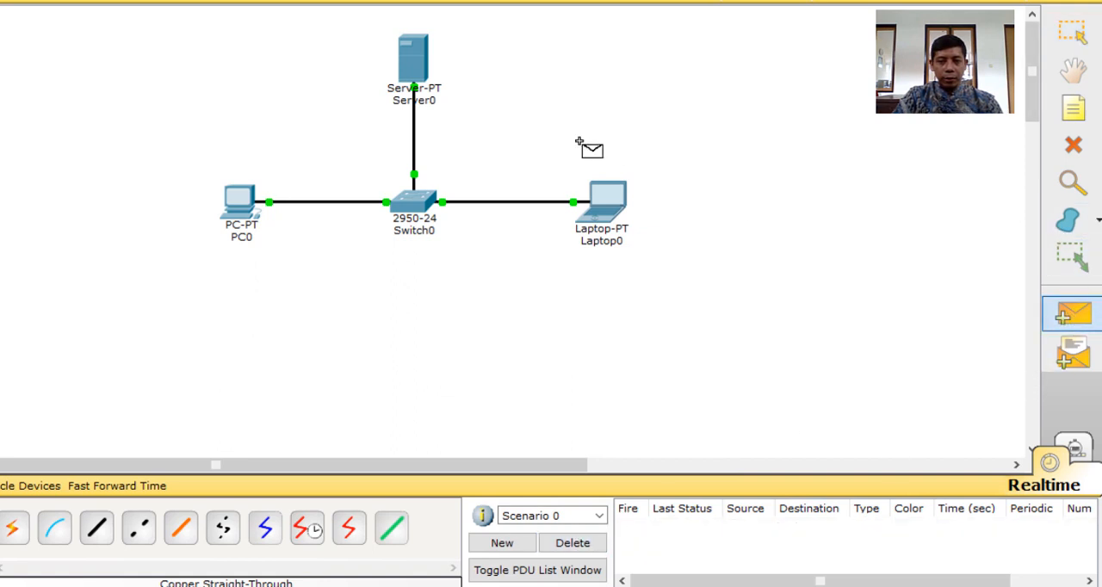
click(605, 203)
click(414, 61)
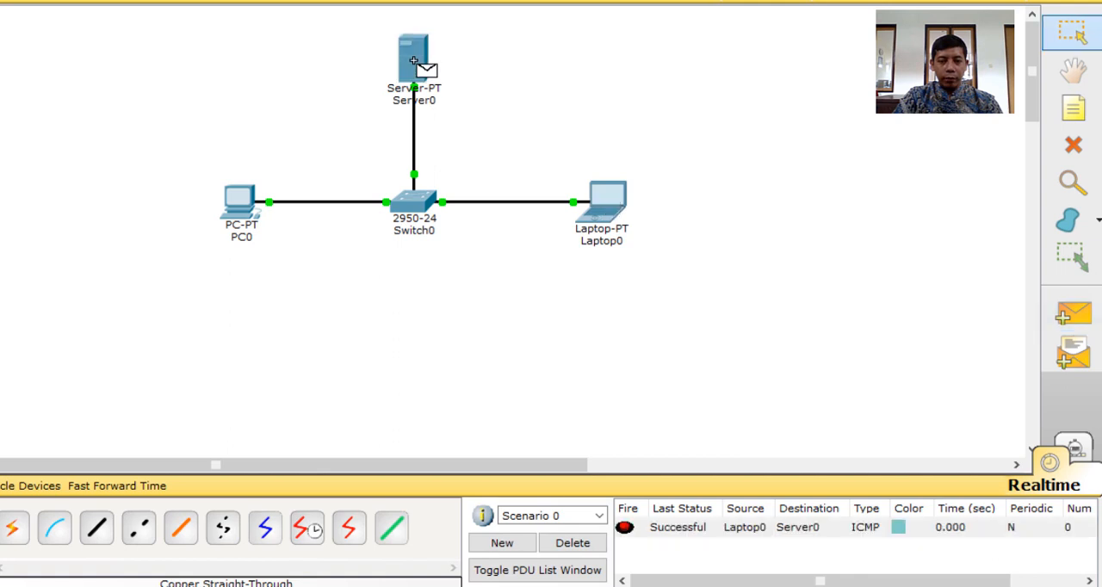
Send a simple PDU from Server0 to PC0
click(1071, 314)
click(416, 67)
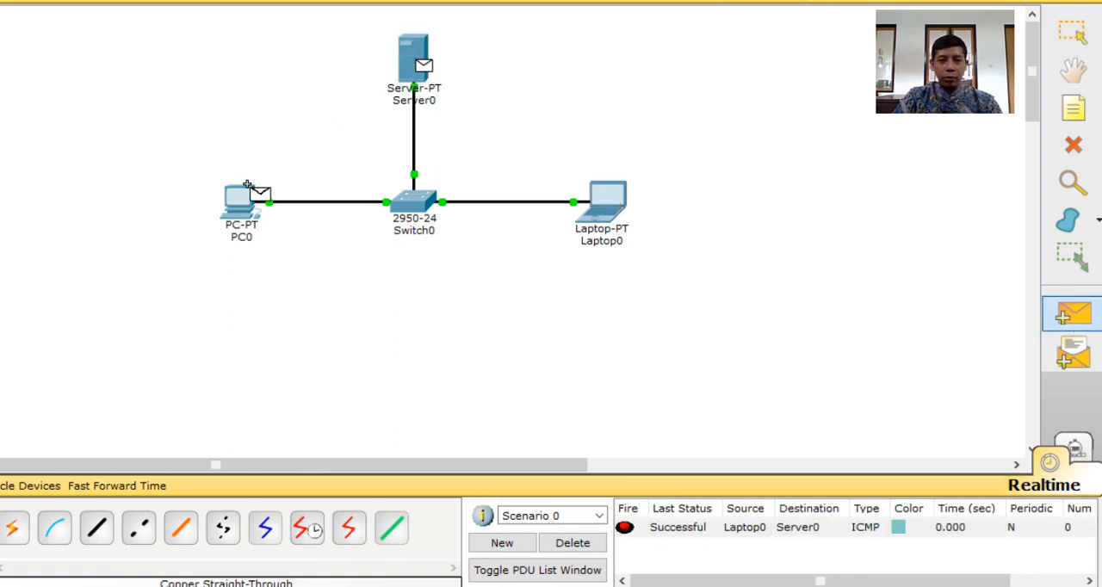
click(246, 197)
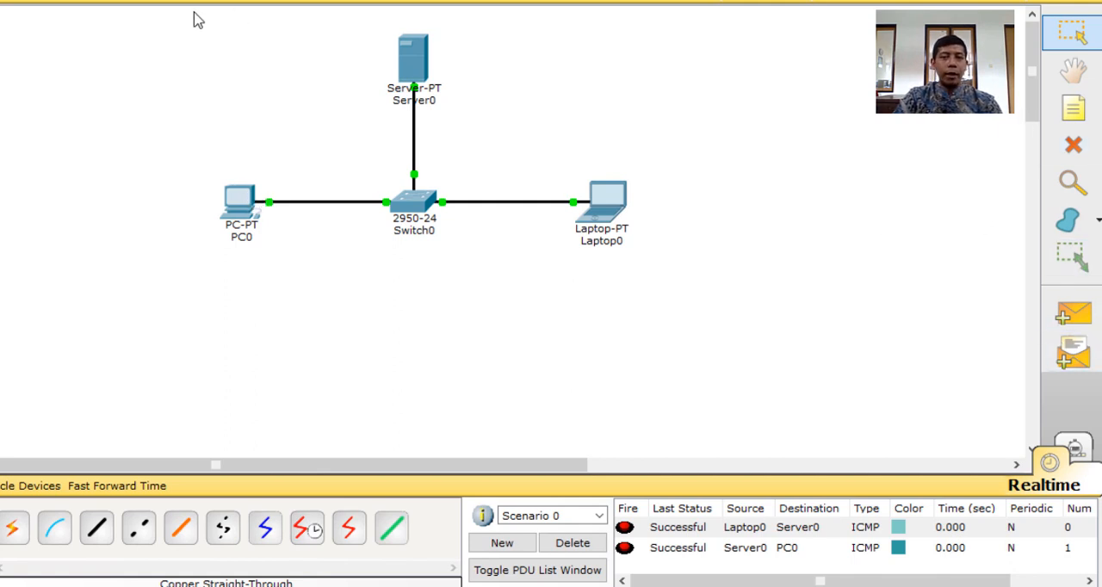
drag(183, 16, 699, 280)
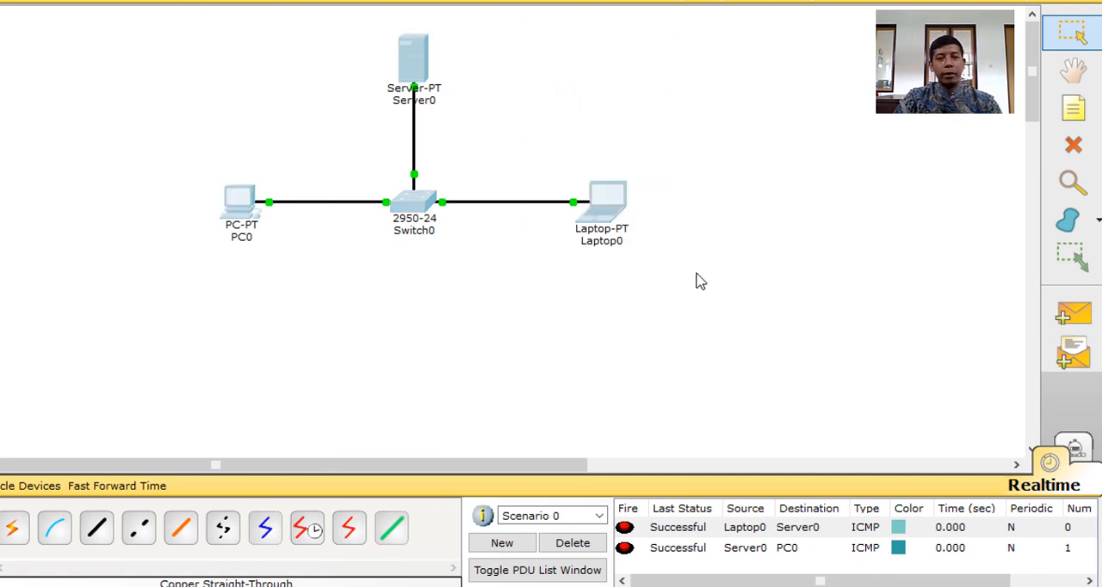
click(661, 111)
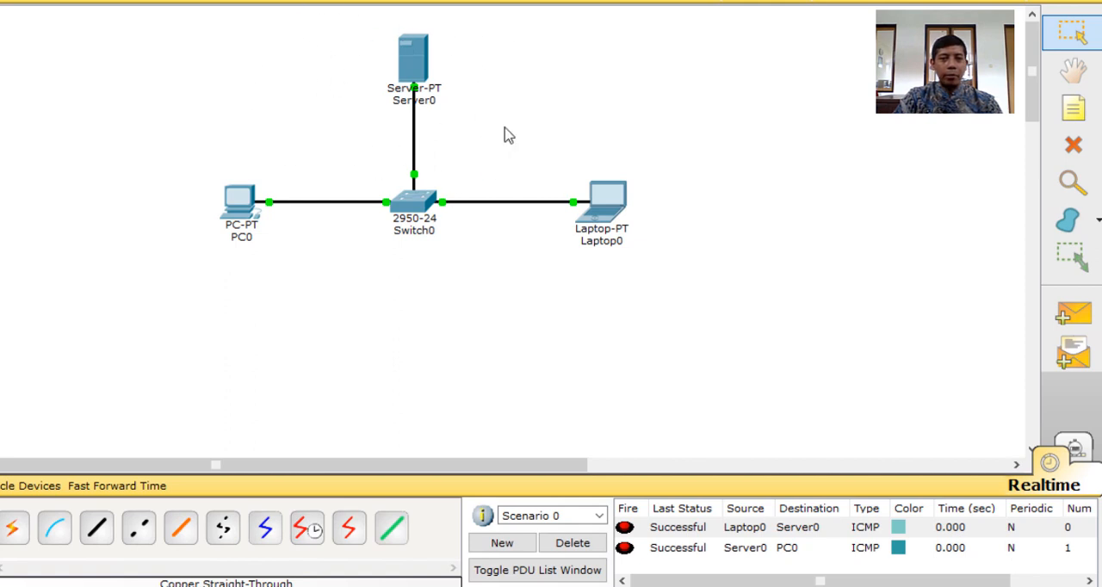
mouse_move(446, 205)
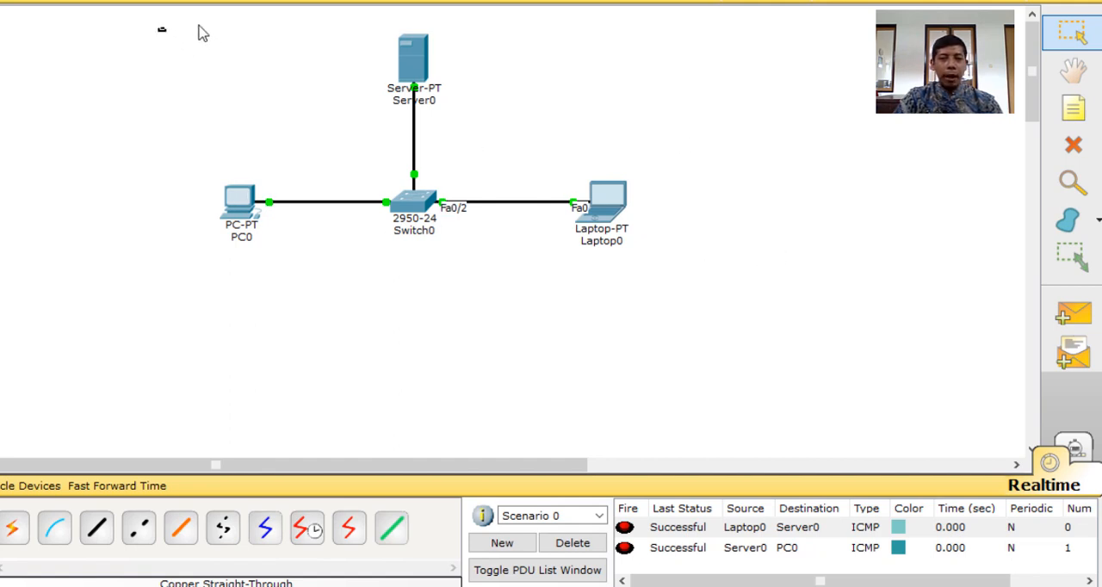
Duplicate the whole network of PC0, Laptop0, Server0 and Switch0 and place the copy to the lower right of the original
drag(202, 33, 744, 305)
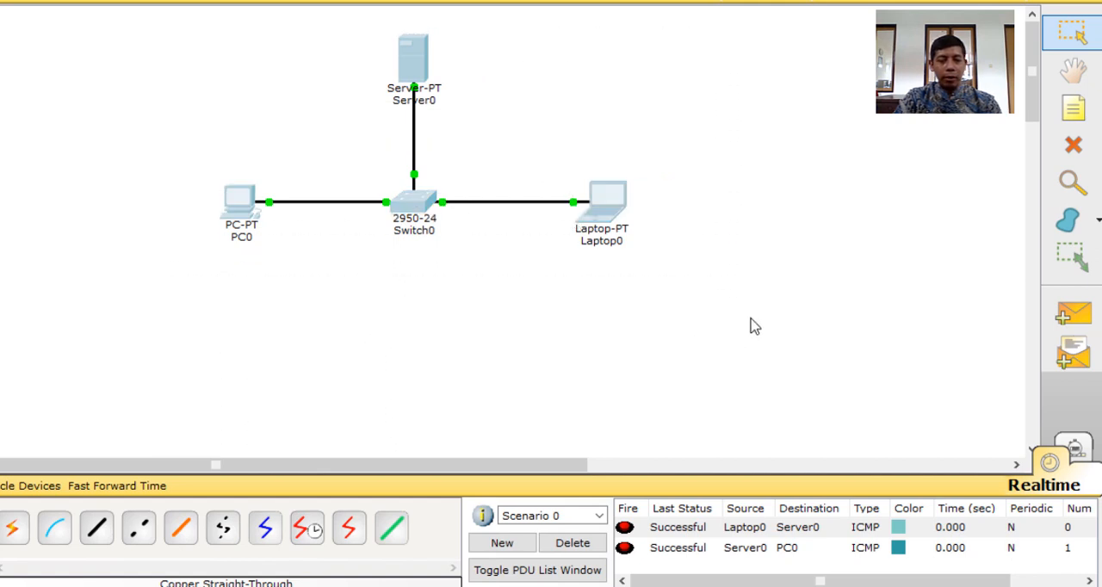
click(722, 174)
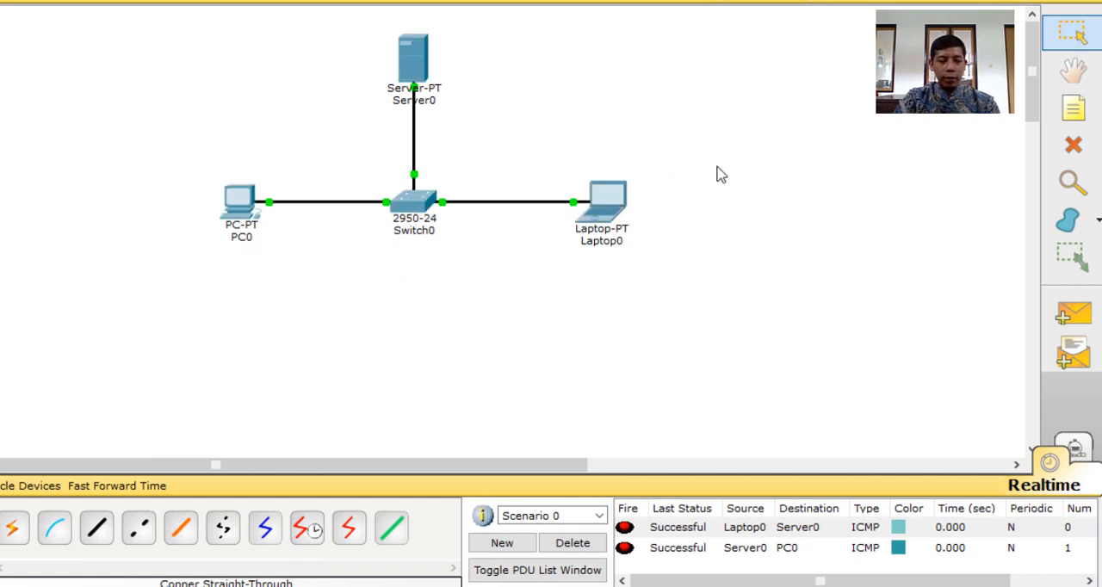
key(ctrl+v)
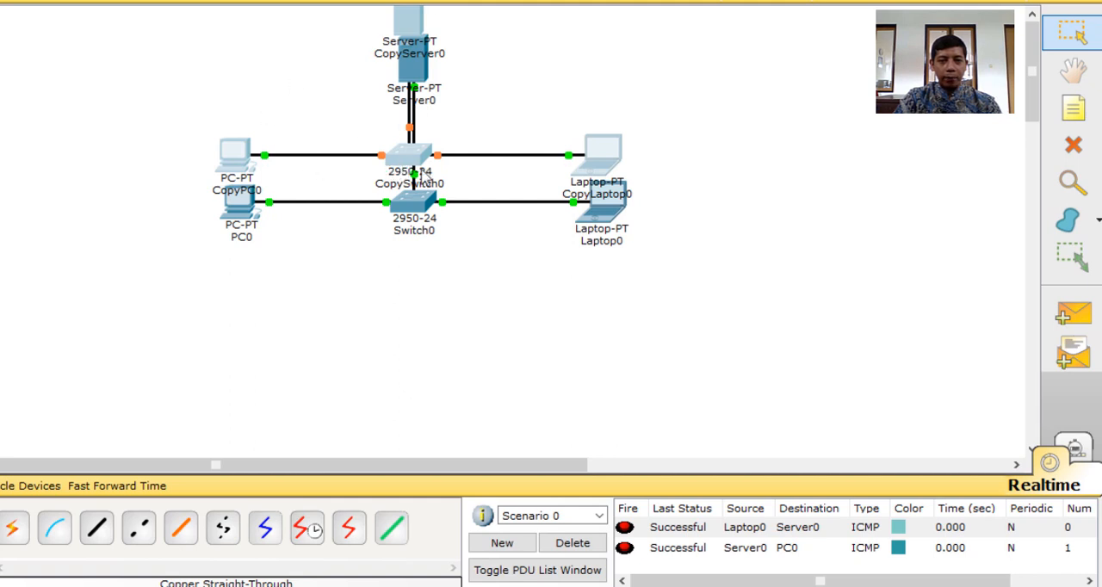
drag(422, 177, 540, 262)
drag(638, 329, 795, 361)
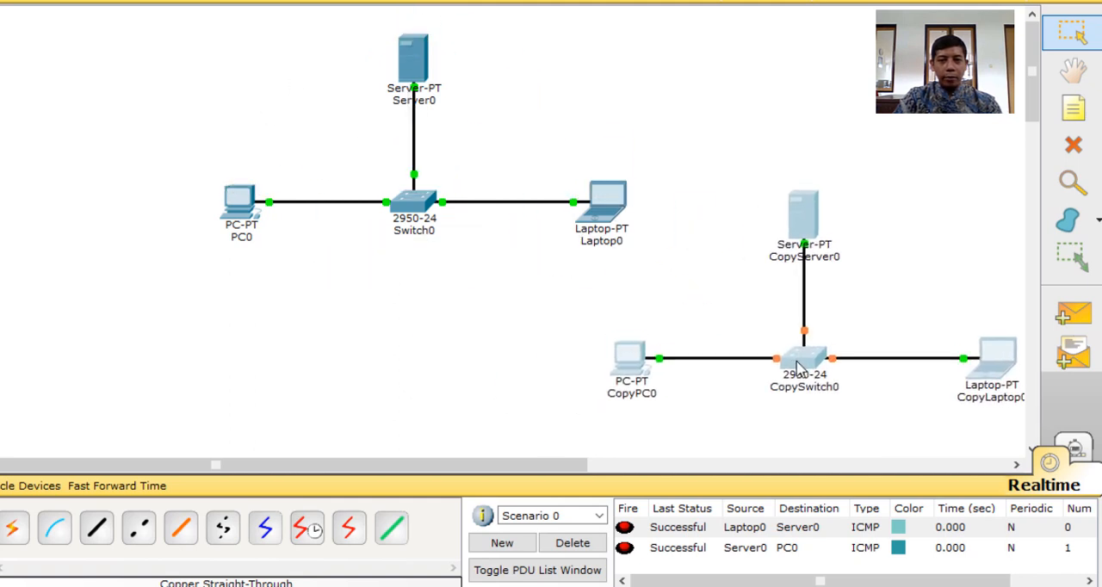
Move the original network to the far left of the workspace and raise the copied network level with it
drag(174, 20, 669, 281)
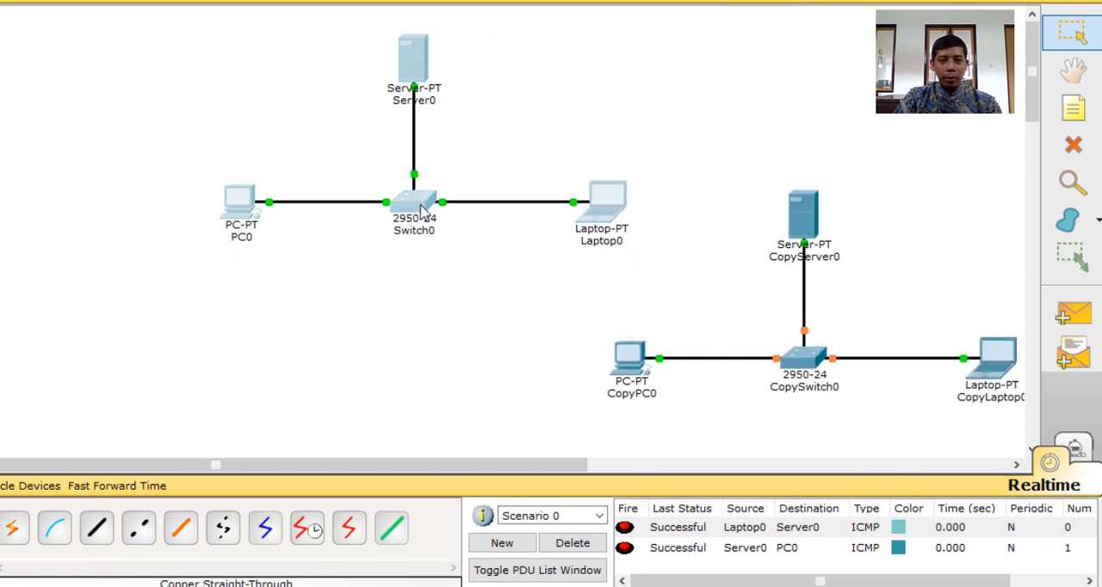
drag(419, 211, 70, 225)
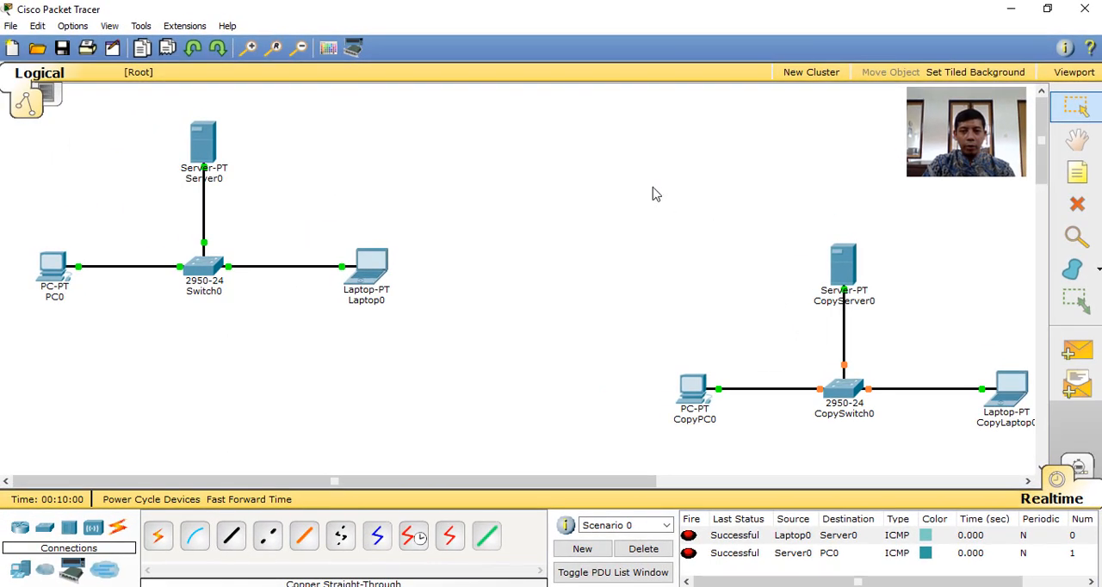
drag(580, 120, 1038, 466)
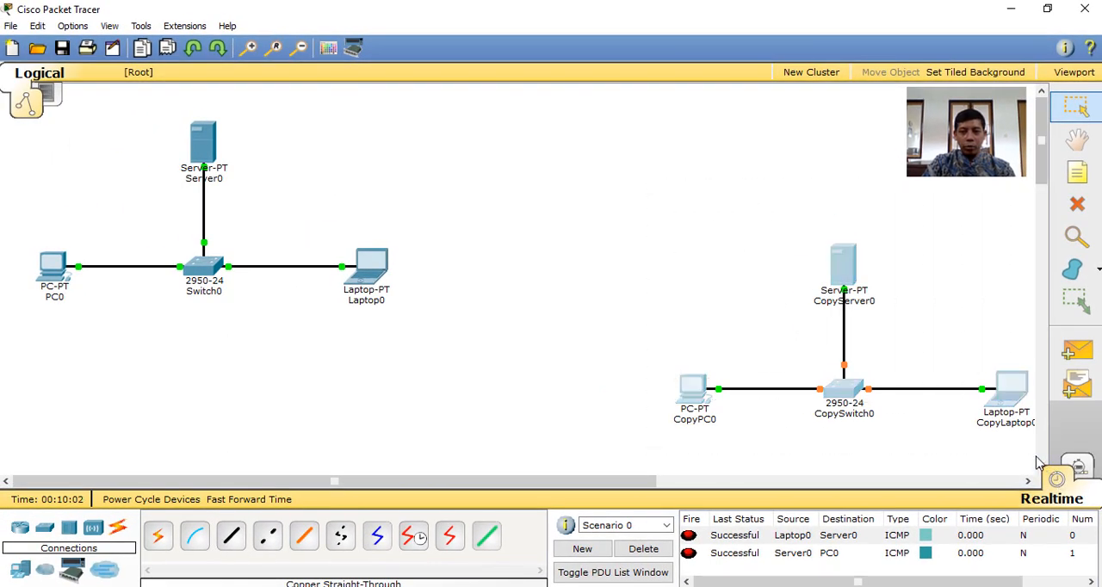
drag(833, 396, 812, 278)
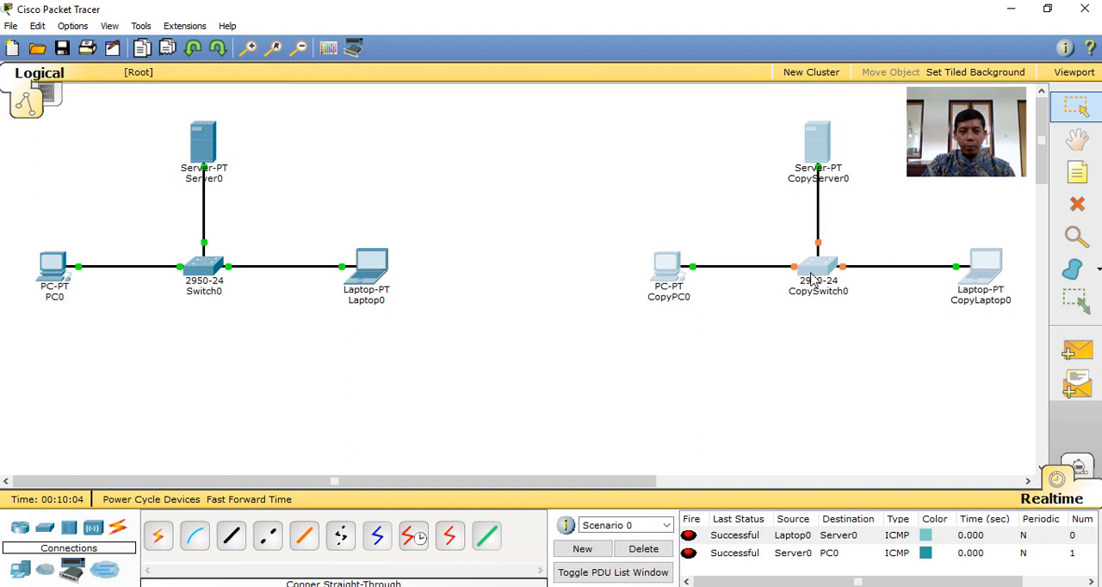
click(505, 429)
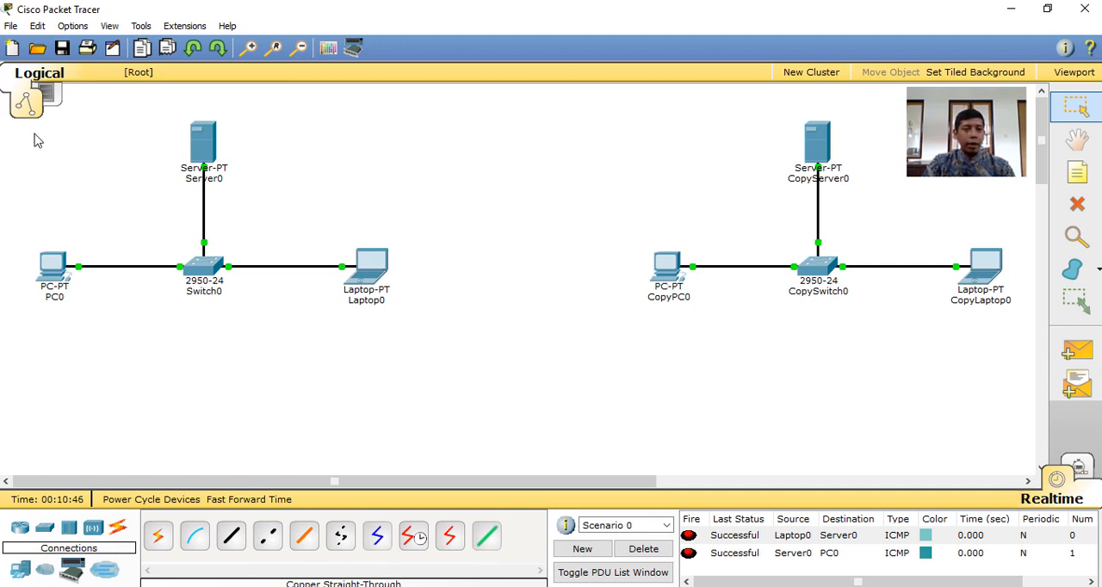
drag(33, 133, 396, 329)
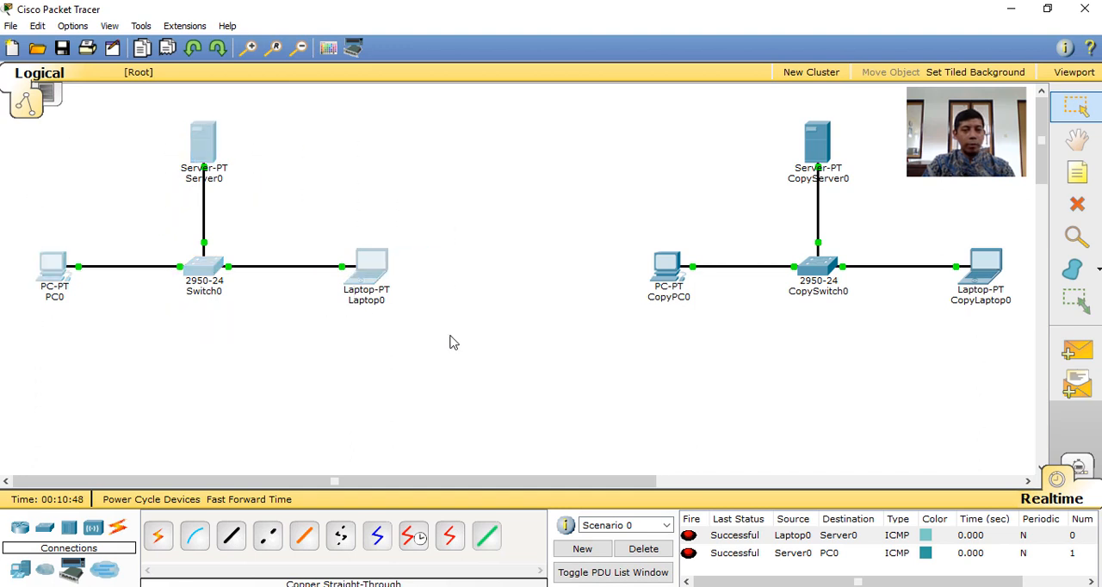
click(558, 240)
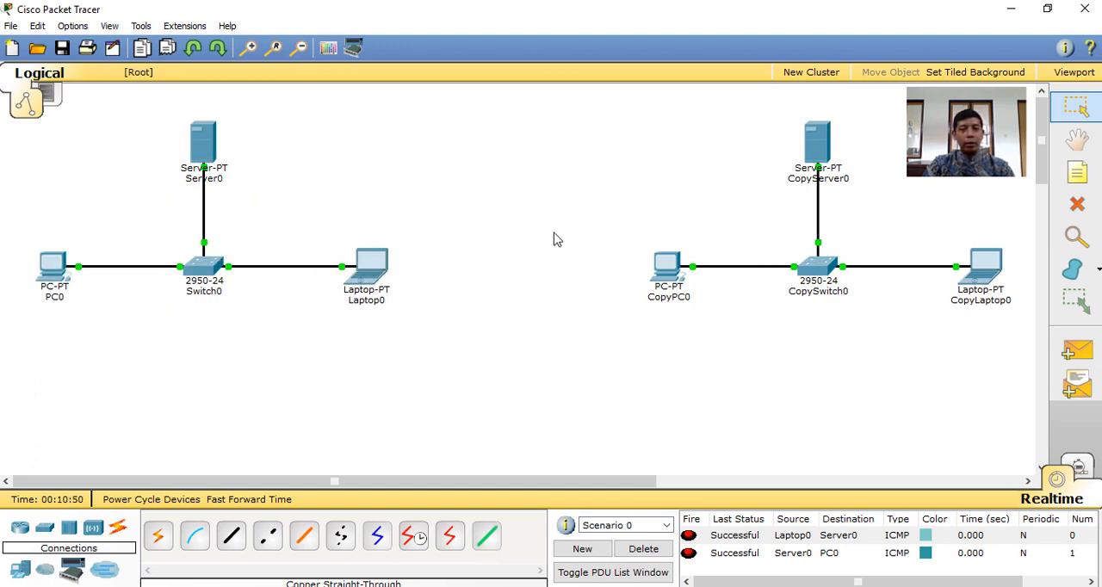